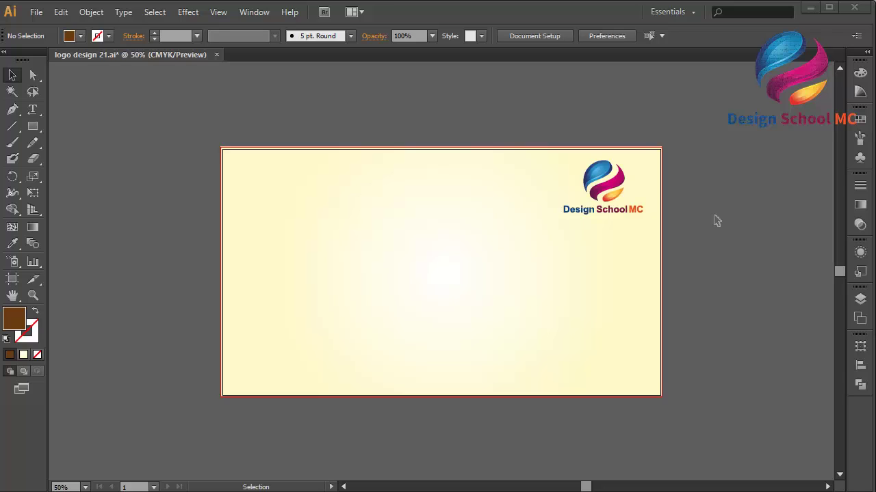
Draw a wide, flat brown ellipse in the left half of the artboard.
key("ctrl+plus")
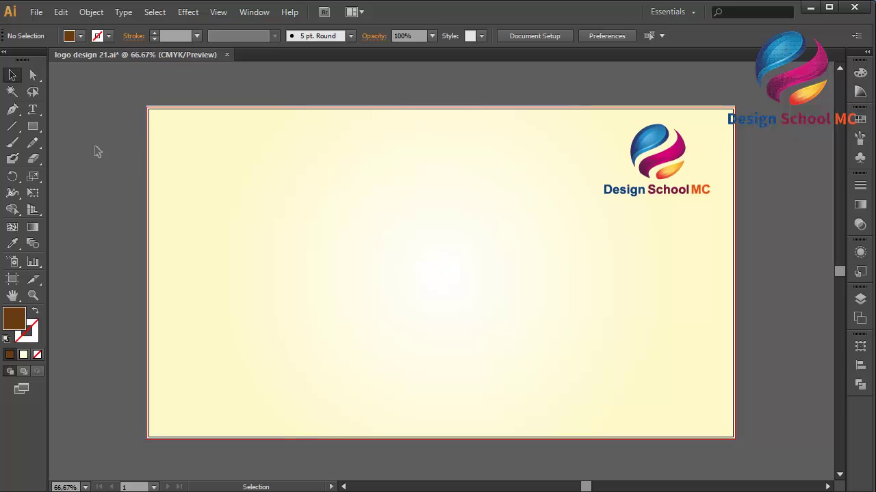
left_click_drag(32, 126, 98, 159)
left_click_drag(232, 213, 452, 281)
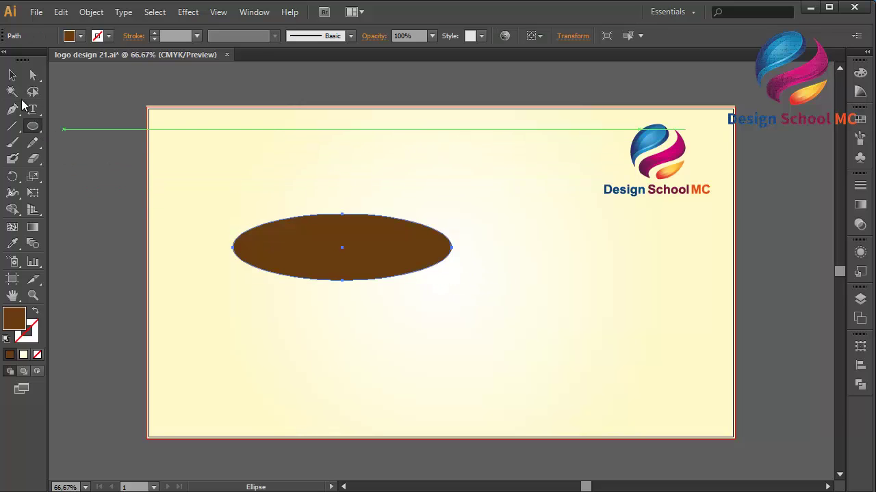
left_click(12, 77)
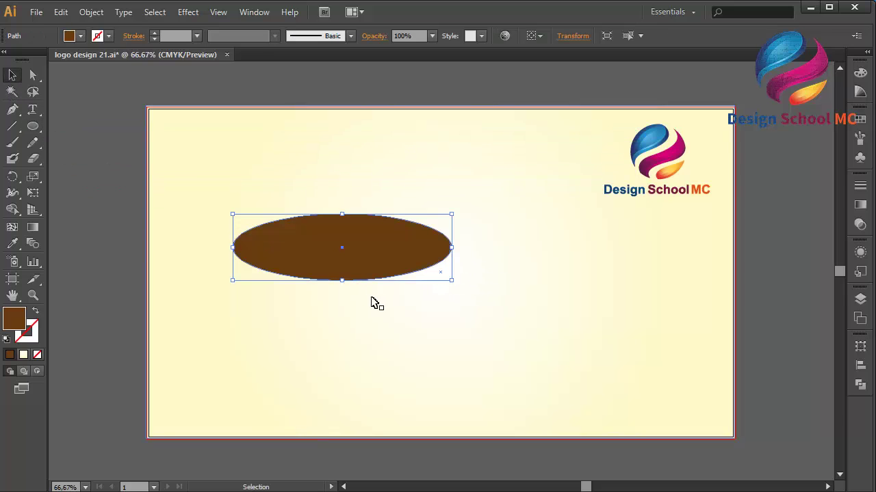
Paste a copy of the brown ellipse in front and offset it slightly downward so the two overlap.
left_click(58, 14)
left_click(74, 78)
left_click(60, 15)
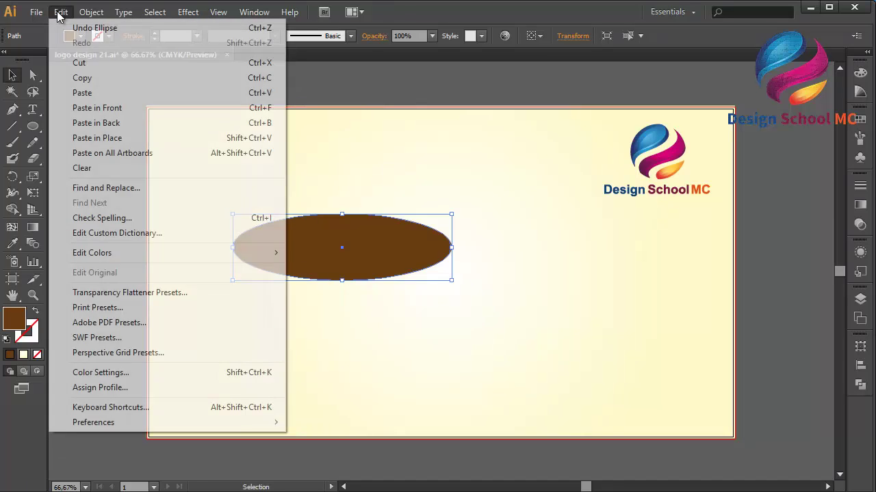
left_click(131, 107)
left_click_drag(356, 261, 361, 283)
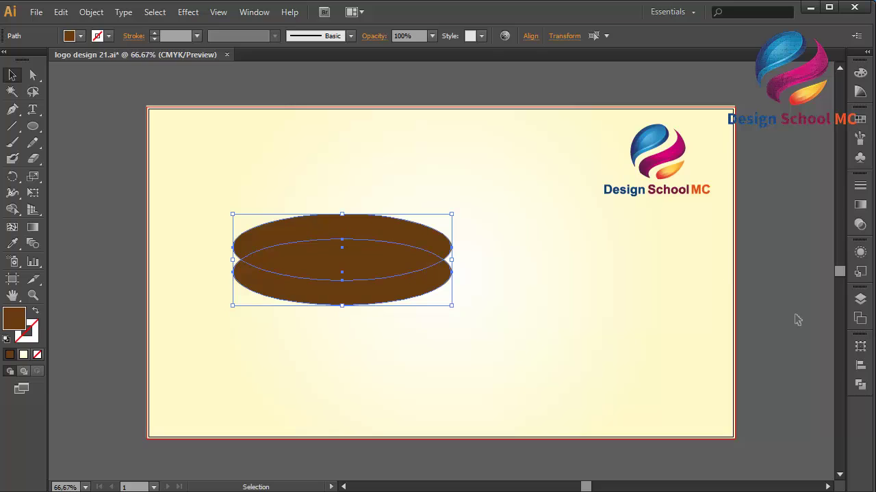
Subtract the front ellipse from the back one with Pathfinder Minus Front, leaving a curved arc.
left_click(861, 388)
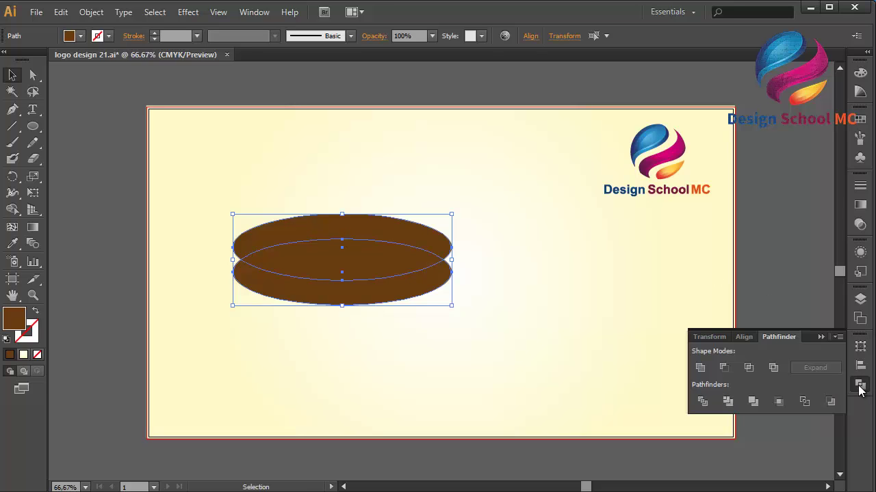
left_click(724, 368)
left_click(821, 337)
left_click(324, 273)
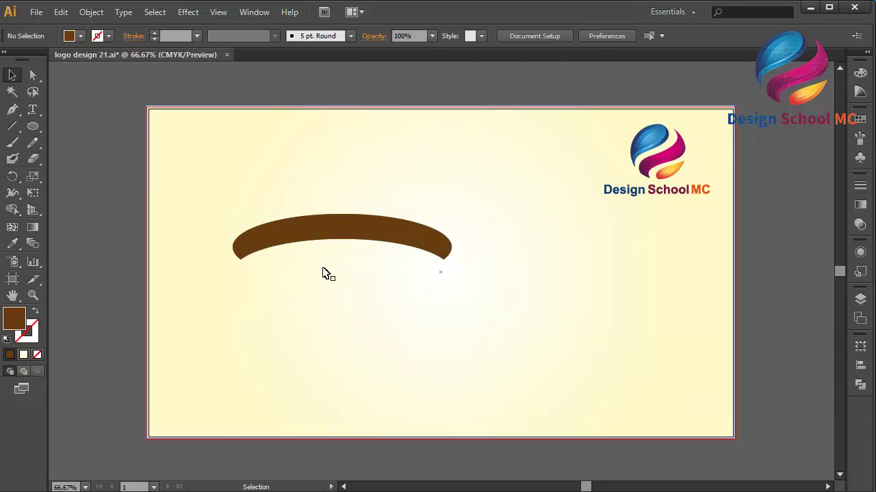
Create a 5-point star above the arc with radius 1 of 25 px and radius 2 of 50 px.
left_click_drag(37, 133, 69, 190)
left_click(274, 179)
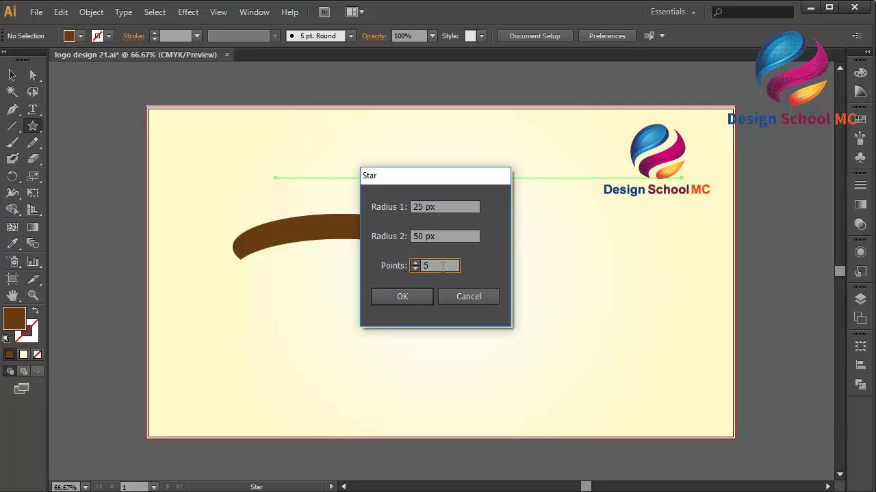
left_click(442, 210)
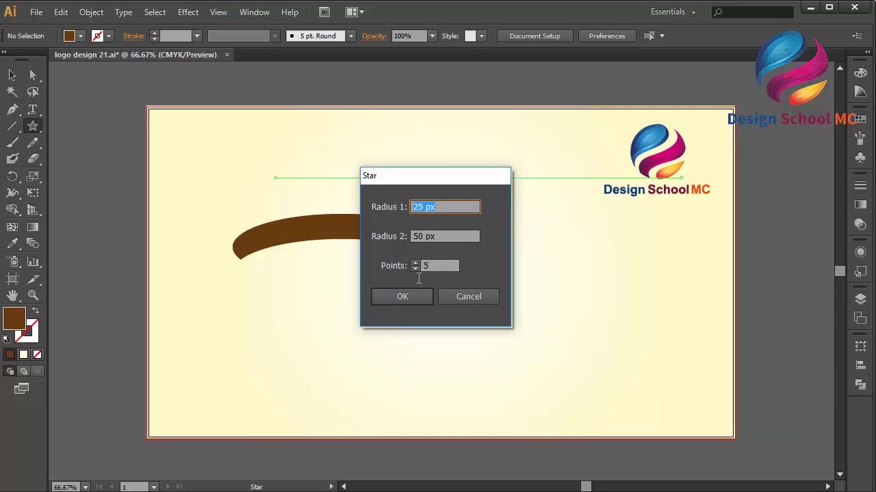
left_click(402, 297)
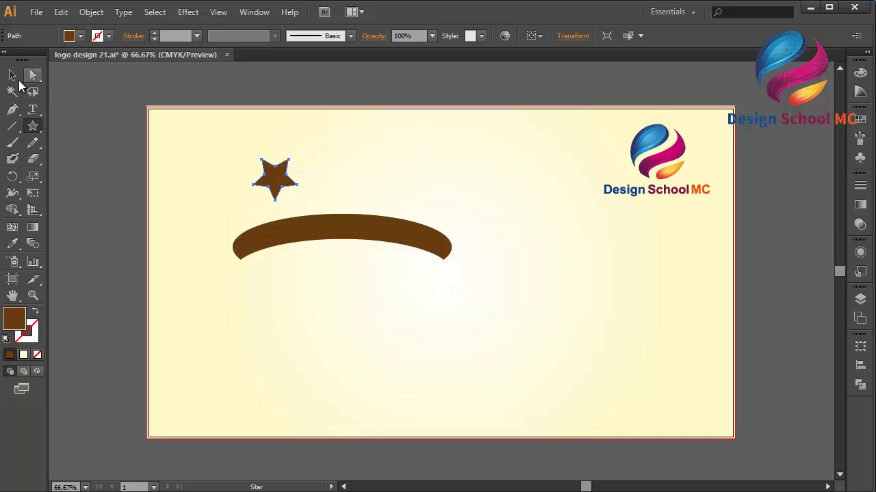
Change the star's fill to the off-white colour #FEF8F3.
left_click(13, 76)
double_click(18, 324)
left_click_drag(71, 192, 65, 184)
left_click(350, 190)
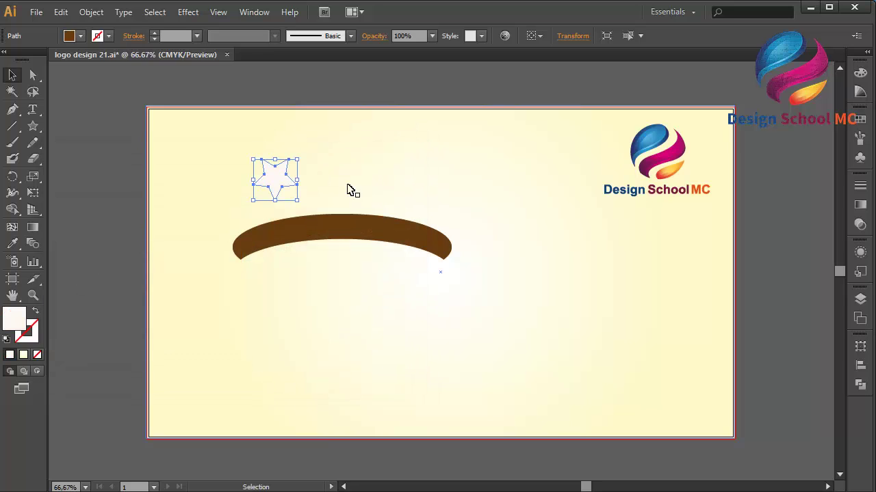
Place the star on the left end of the brown arc, shrink it to fit inside and rotate it slightly.
left_click_drag(274, 184, 253, 243)
left_click(311, 264)
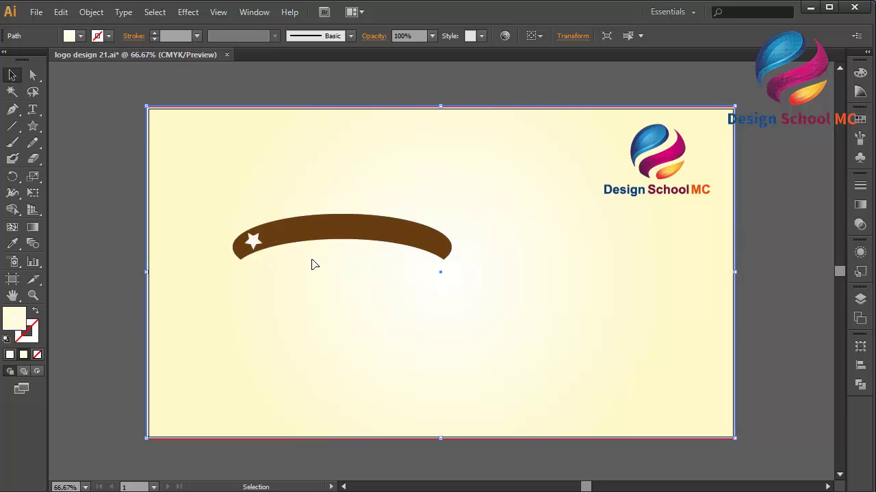
left_click(253, 245)
left_click(269, 256)
left_click(260, 250)
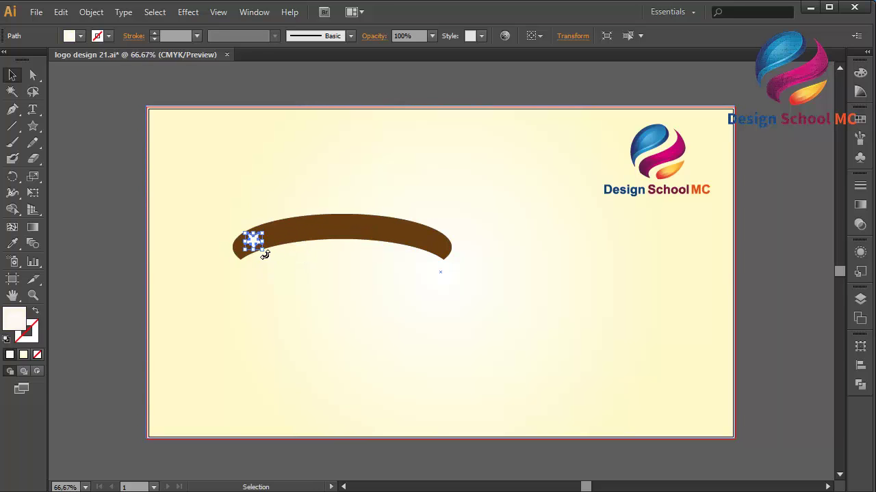
left_click(126, 254)
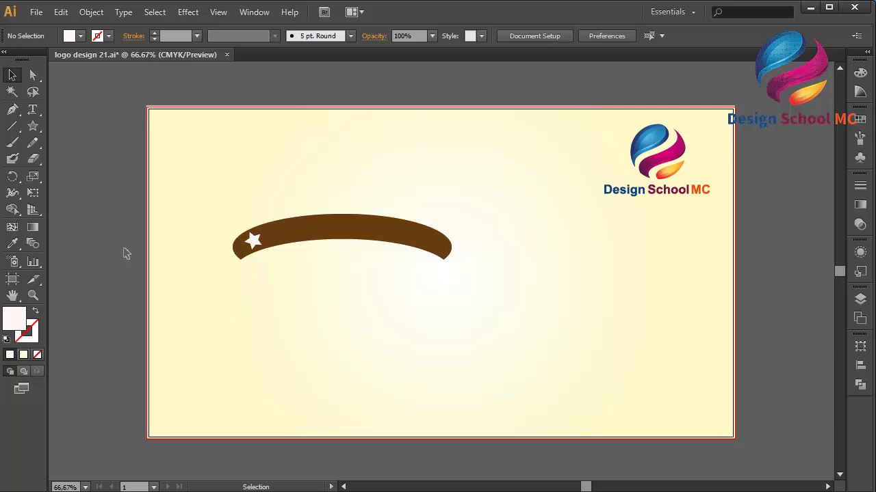
Draw a closed tapered stick with the Pen tool, running from the arc's left end diagonally up to the left.
left_click(12, 111)
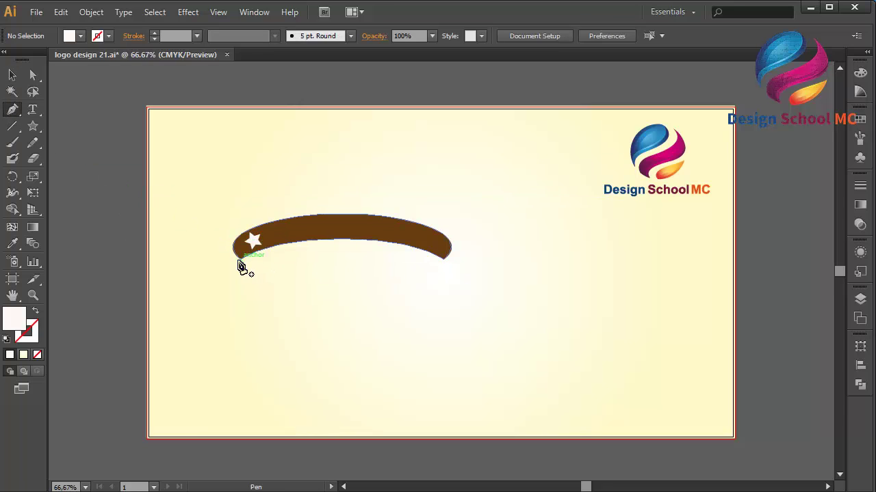
left_click(241, 260)
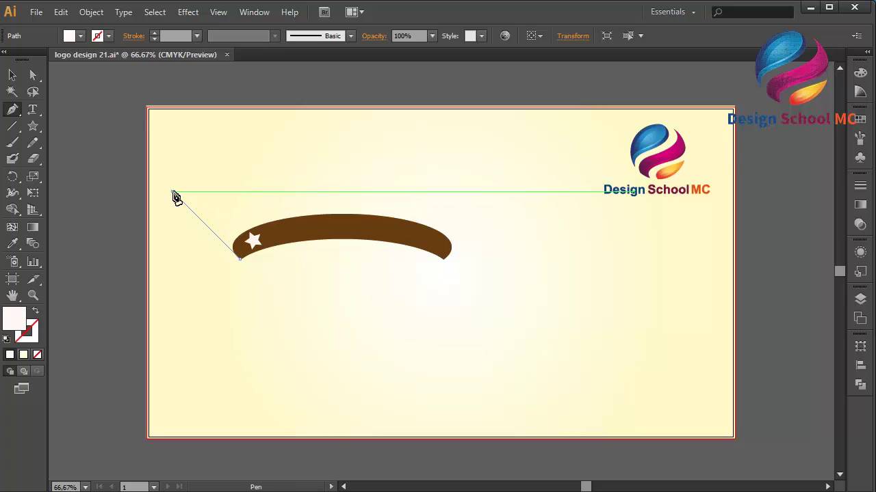
left_click(173, 191)
left_click_drag(186, 197, 183, 193)
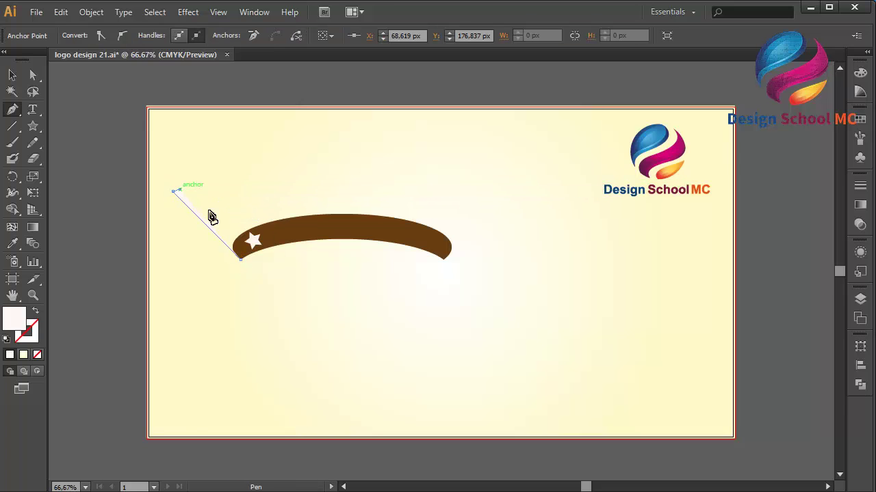
left_click(241, 240)
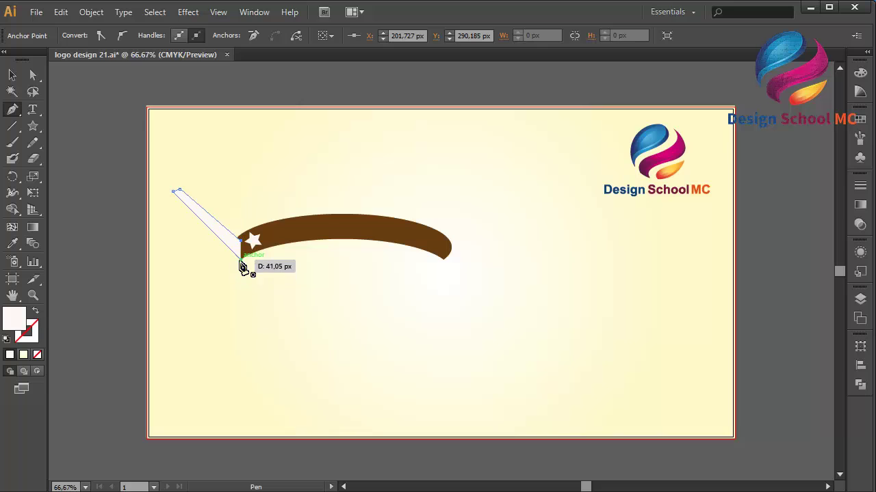
left_click(18, 78)
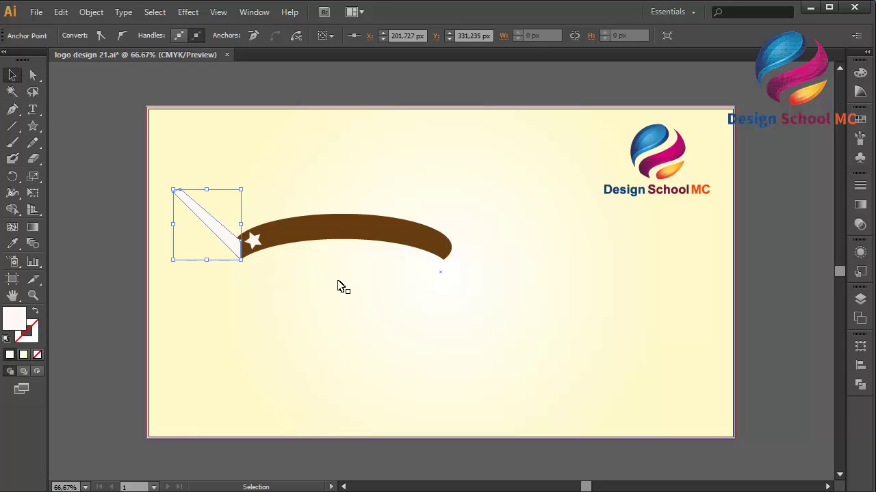
Copy the arc's brown fill code #683B10 and apply it to the tapered stick.
left_click(349, 234)
double_click(15, 318)
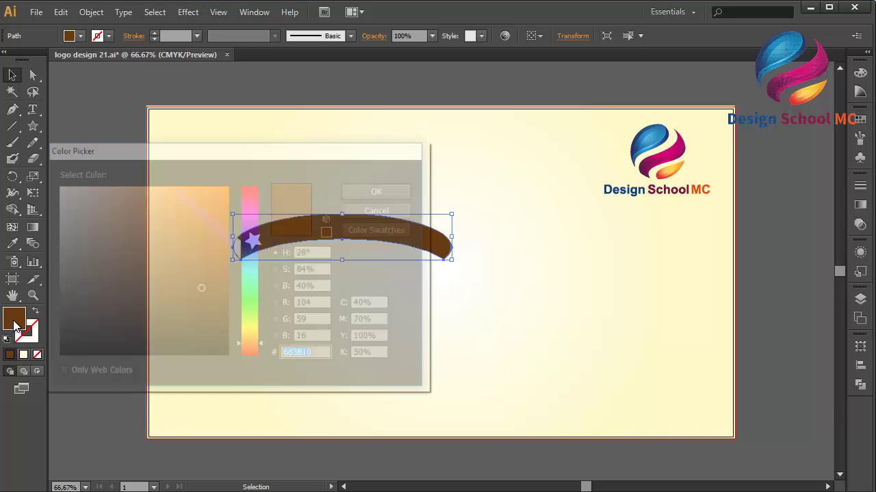
right_click(320, 356)
left_click(229, 210)
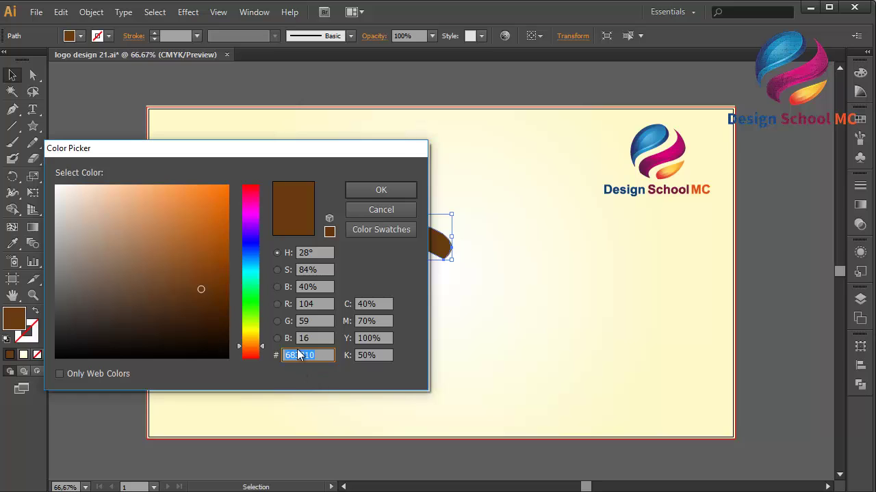
left_click(381, 210)
left_click(227, 233)
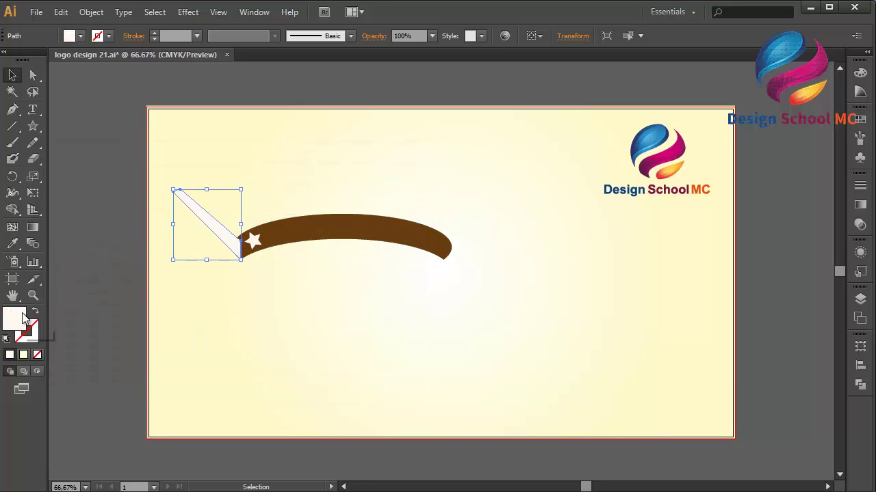
double_click(21, 319)
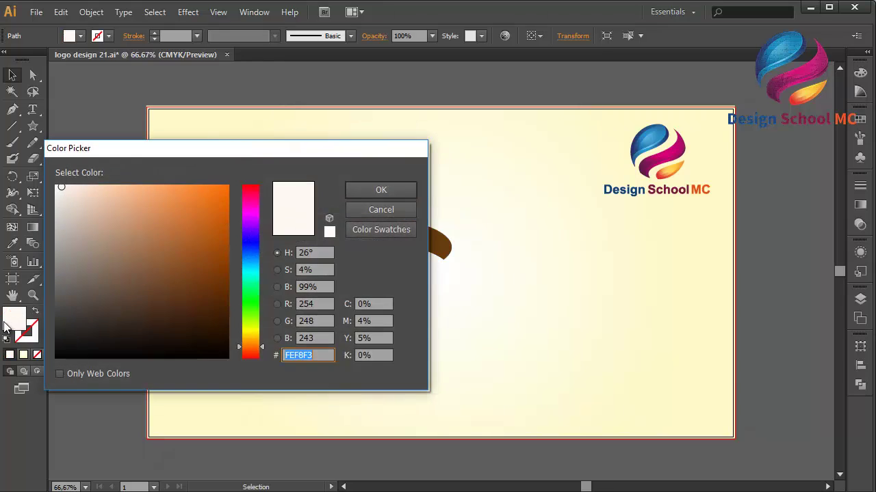
right_click(299, 355)
left_click(214, 223)
left_click(393, 186)
left_click(175, 101)
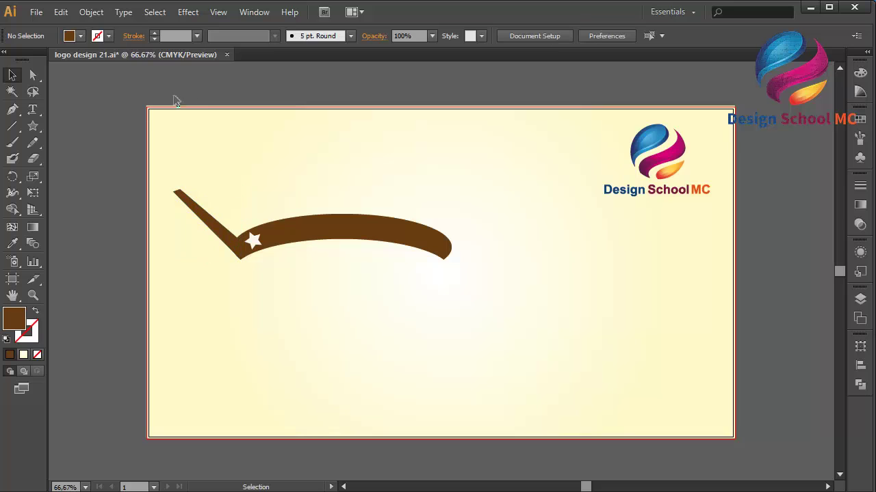
Draw a brown circle on the stick's upper end and place a smaller circle inside it.
left_click(33, 125)
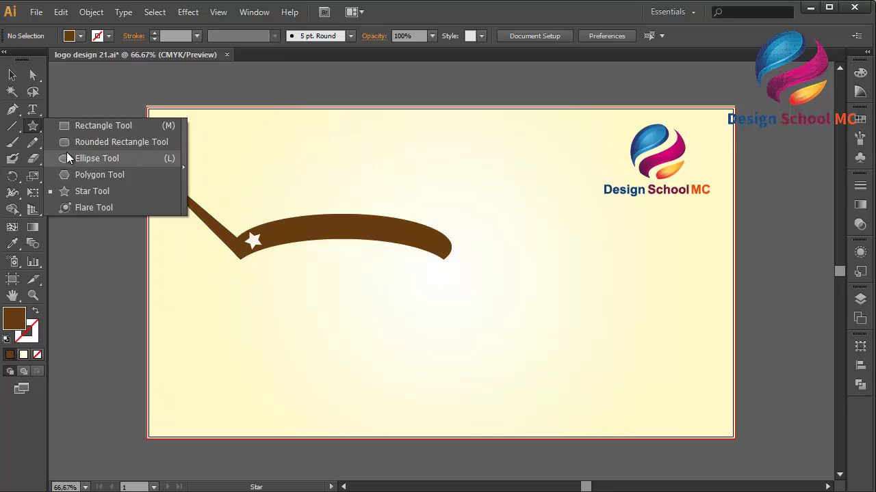
left_click(67, 158)
left_click_drag(170, 179, 190, 200)
mouse_move(166, 250)
left_mouse_down()
mouse_move(177, 258)
mouse_move(171, 187)
left_mouse_up()
left_click(11, 78)
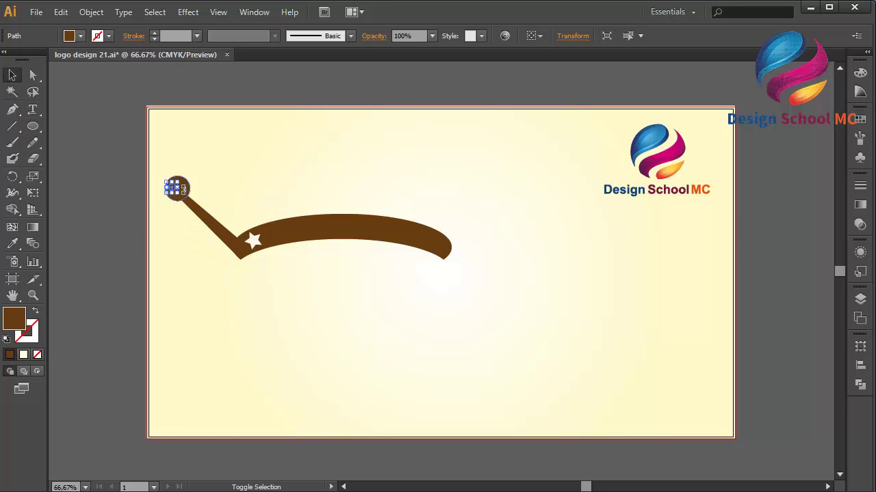
left_click(179, 188, "shift")
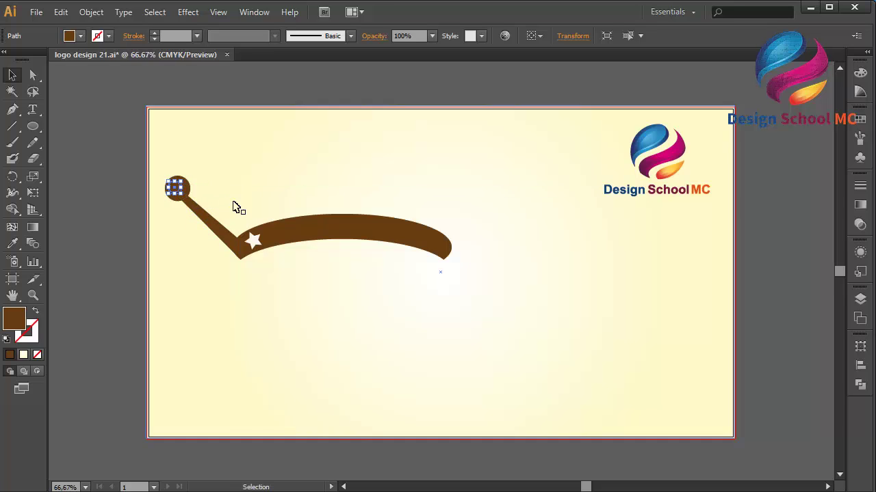
Copy the star's off-white fill code #FEF8F3 and apply it to the small inner circle.
left_click(251, 240)
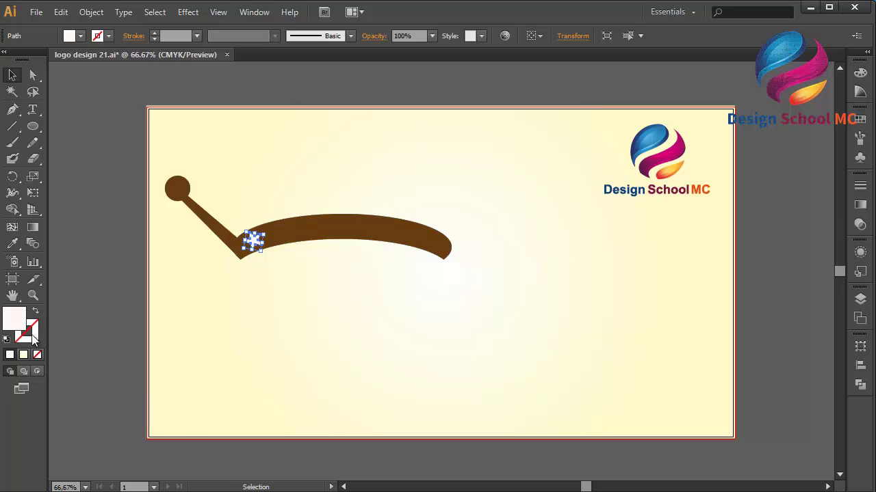
double_click(12, 319)
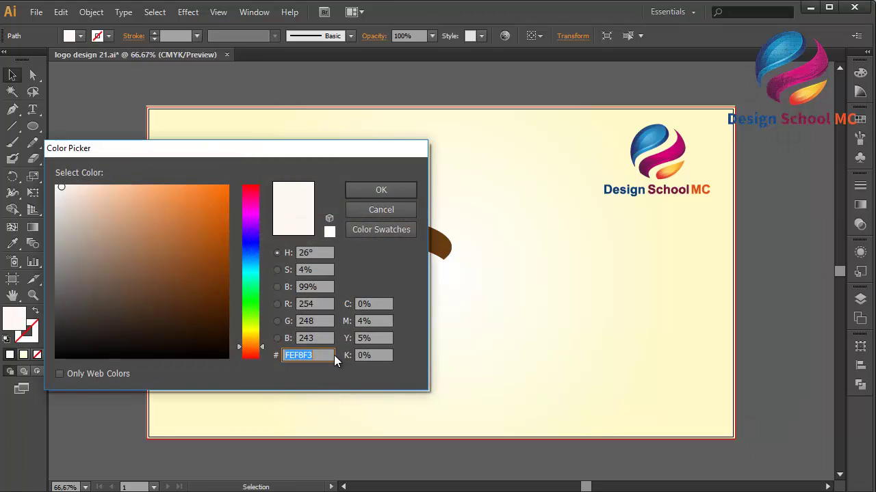
right_click(334, 355)
left_click(246, 213)
left_click(360, 190)
left_click(182, 193)
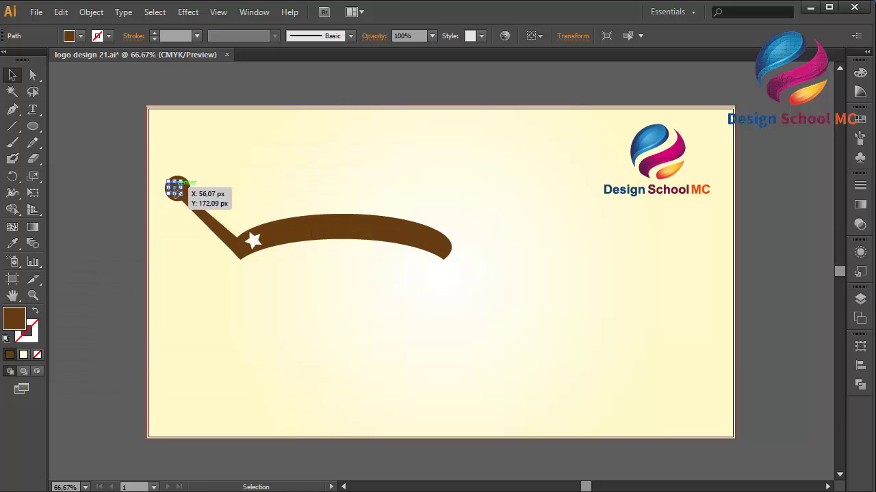
double_click(12, 326)
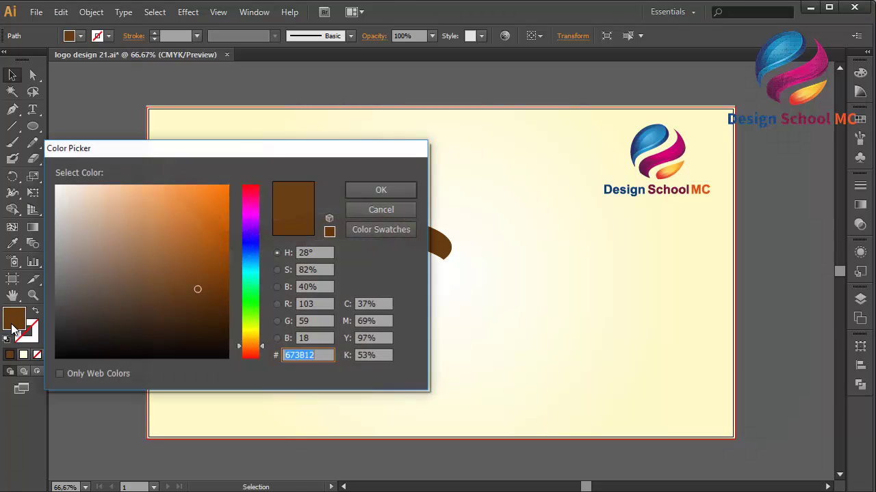
right_click(294, 355)
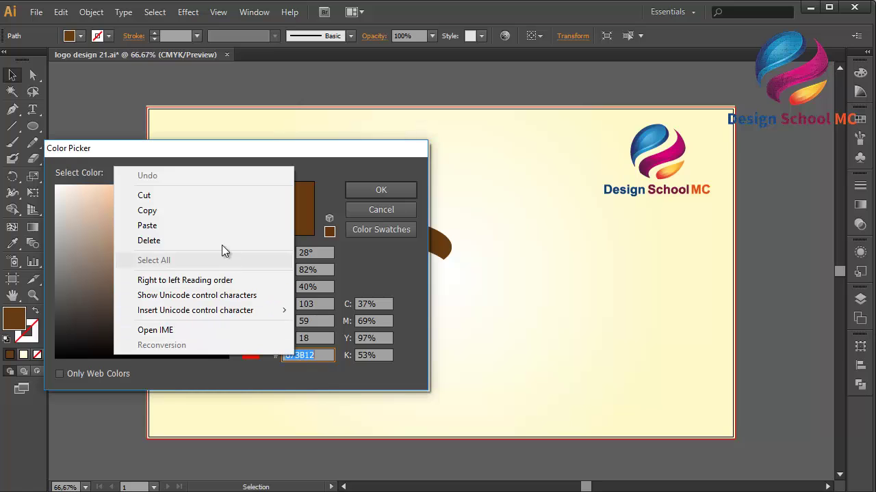
left_click(215, 226)
left_click(353, 189)
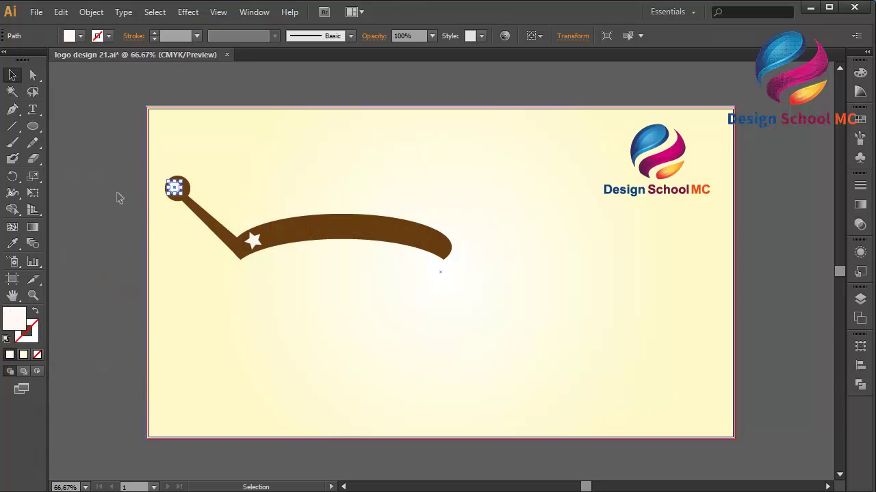
left_click(119, 196)
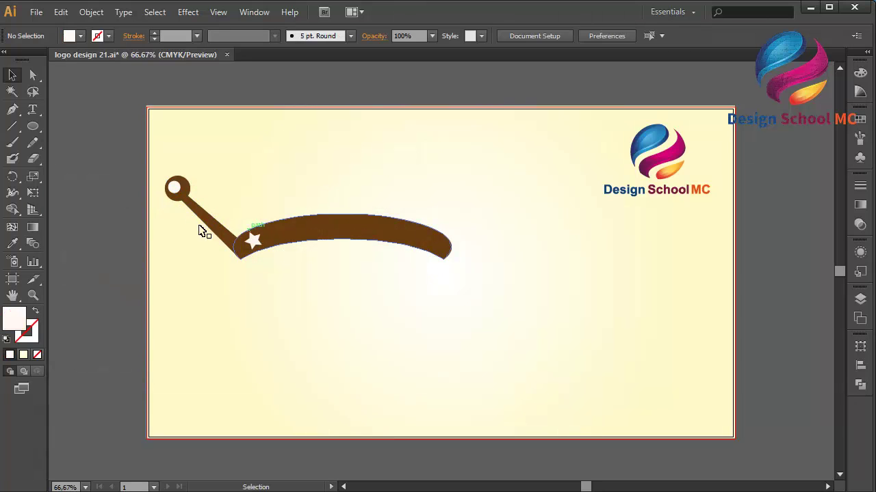
Draw a thin off-white tapered highlight inside the stick with the Pen tool and extend its narrow tip towards the knob.
left_click(13, 110)
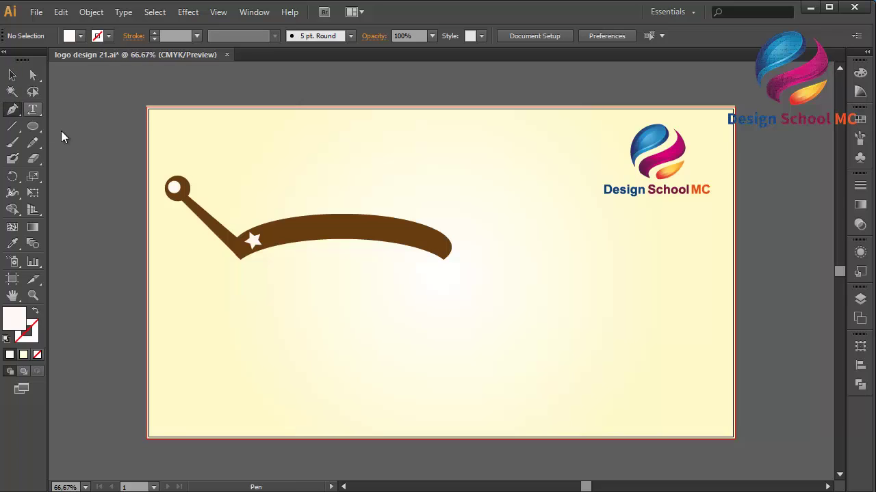
left_click(201, 219)
left_click_drag(248, 258, 241, 251)
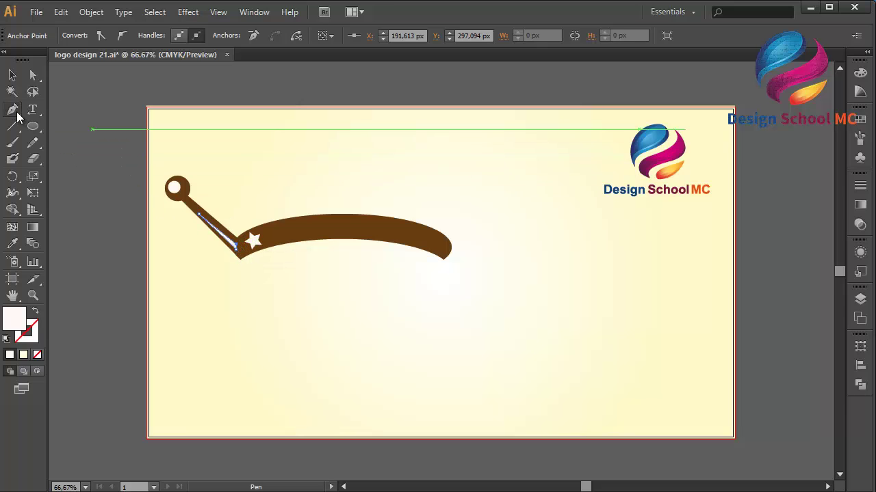
left_click(33, 76)
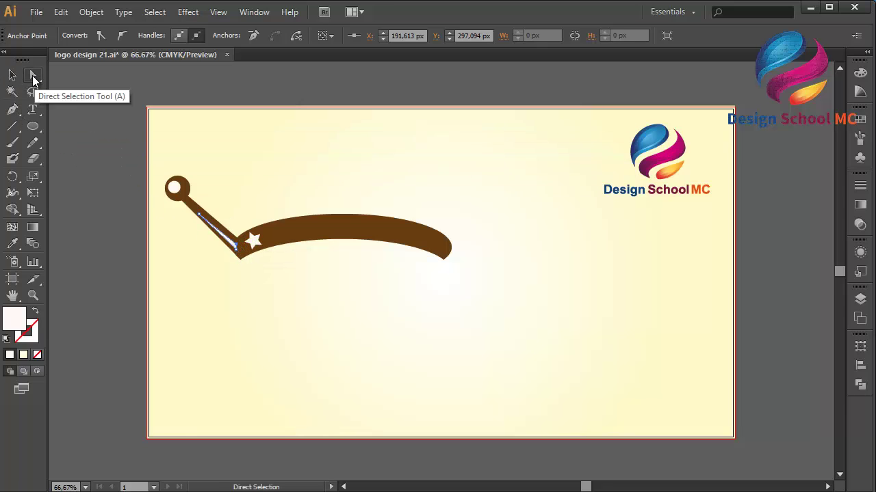
left_click_drag(241, 251, 191, 204)
left_click(174, 231)
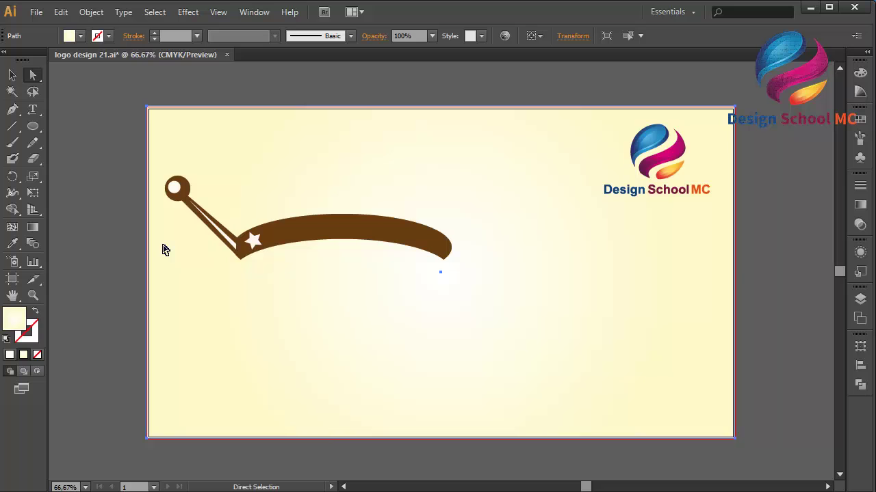
Adjust the anchor points at the highlight's wide lower end so it stays inside the stick, clear of the arc.
key("ctrl+equal")
key("ctrl+equal")
scroll(163, 250, "left", 5)
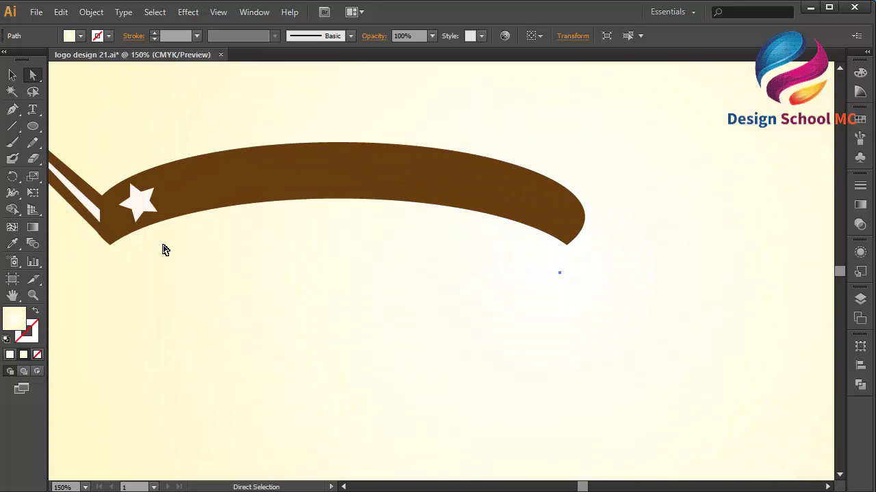
left_click(418, 215)
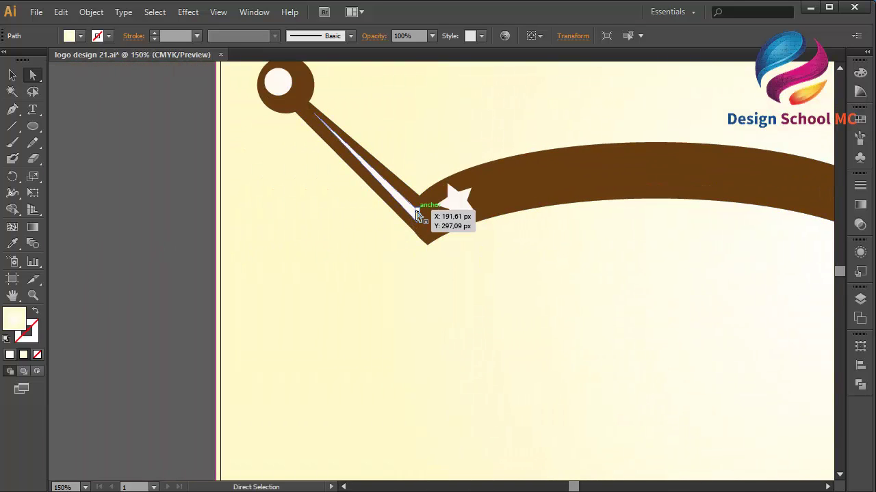
left_click_drag(417, 215, 415, 207)
left_click_drag(423, 240, 410, 207)
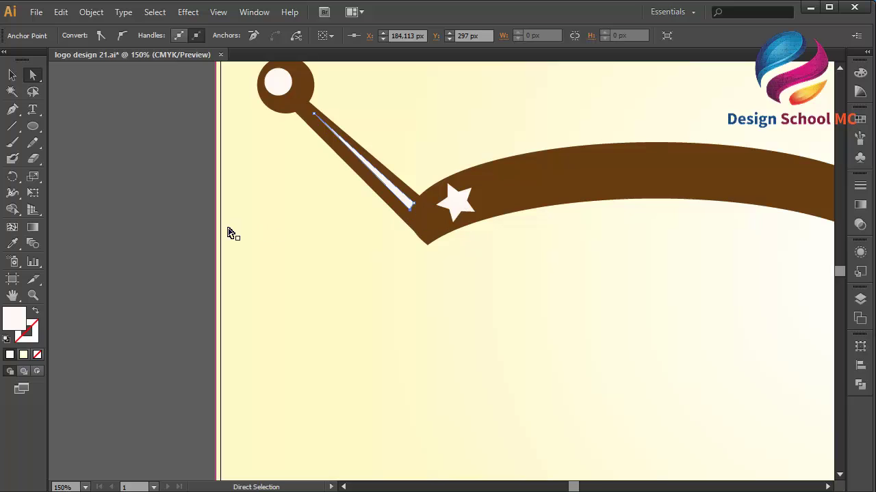
left_click(221, 232)
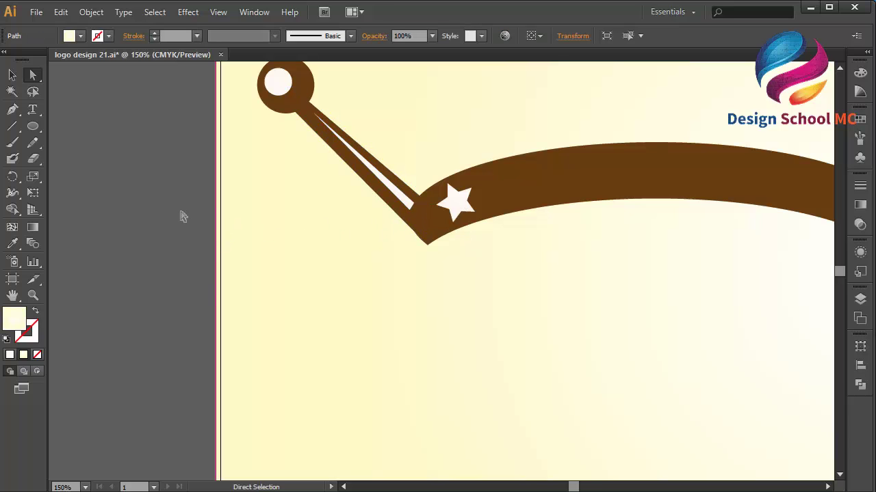
left_click_drag(409, 208, 400, 199)
left_click(227, 219)
key("ctrl+minus")
key("ctrl+minus")
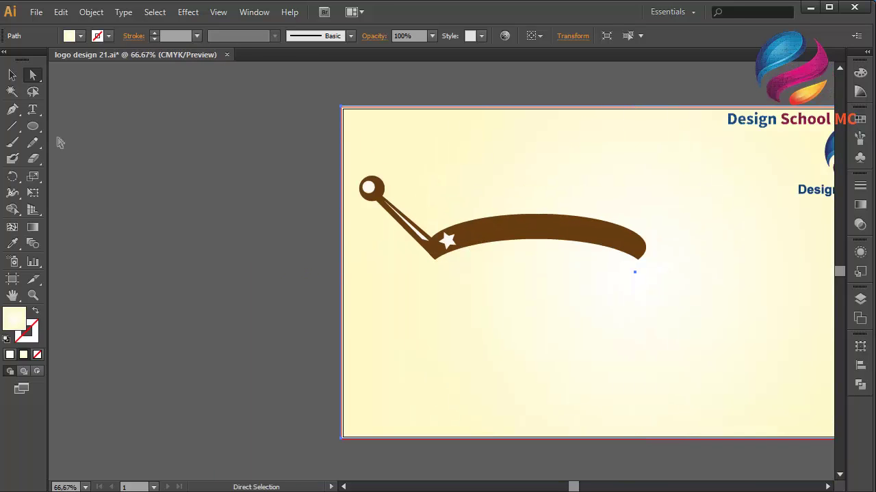
Select the arc to pick up its brown fill for drawing with the Pen tool.
left_click(13, 76)
scroll(402, 245, "right", 5)
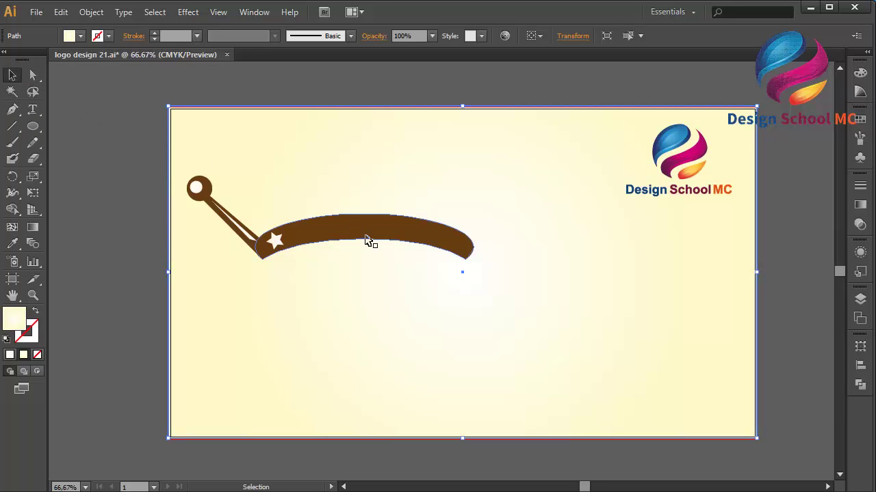
left_click(354, 236)
left_click(13, 110)
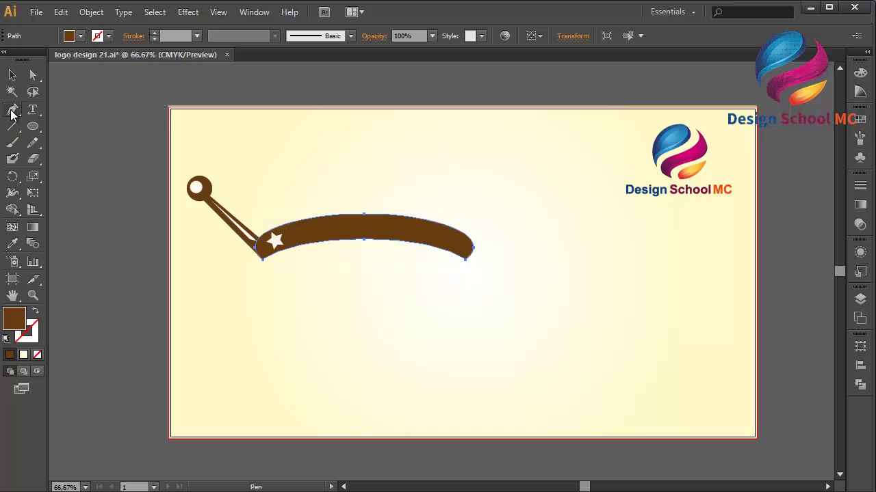
left_click(297, 227)
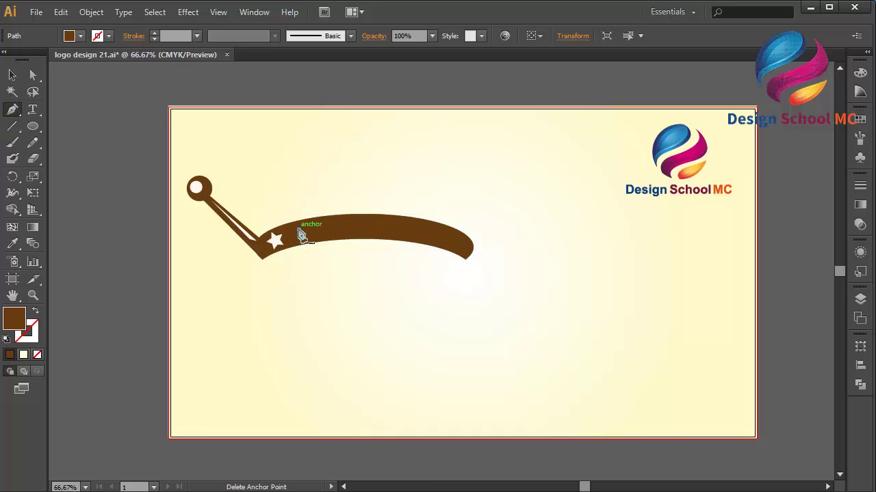
left_click(270, 167)
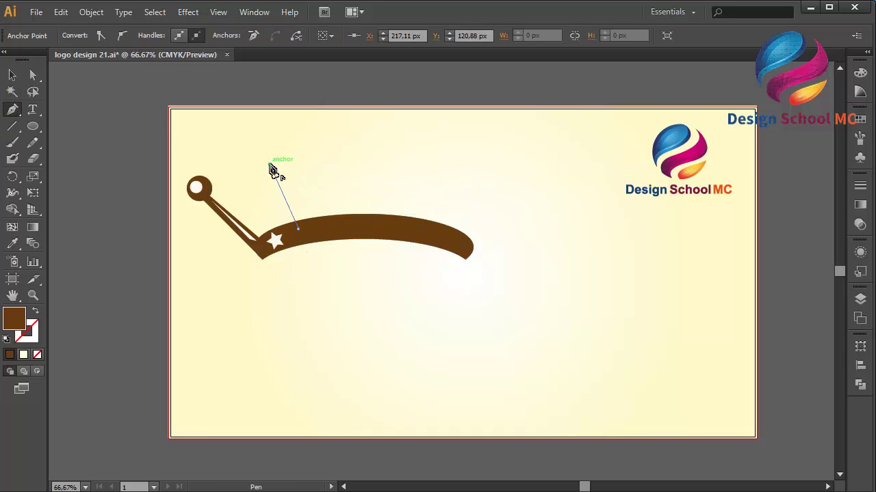
key("ctrl+z")
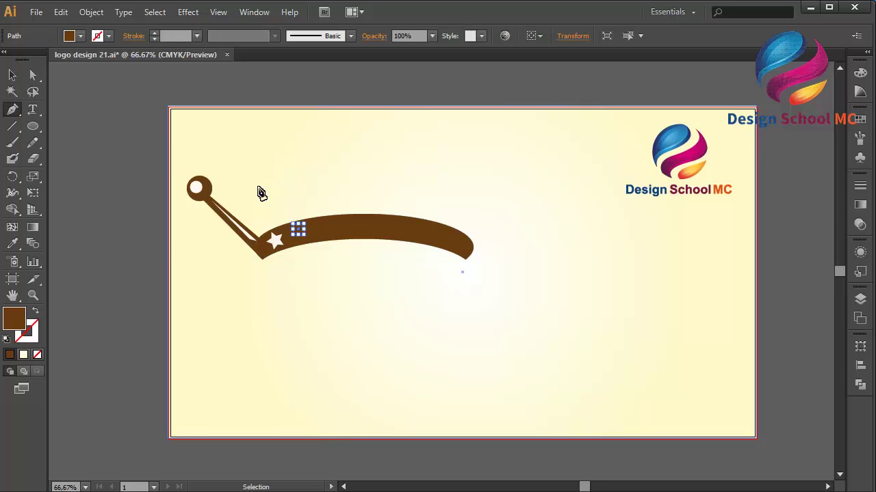
Draw a brown spike with the Pen tool, rising from the arc beside the star and slanting up to the left.
left_click(287, 233)
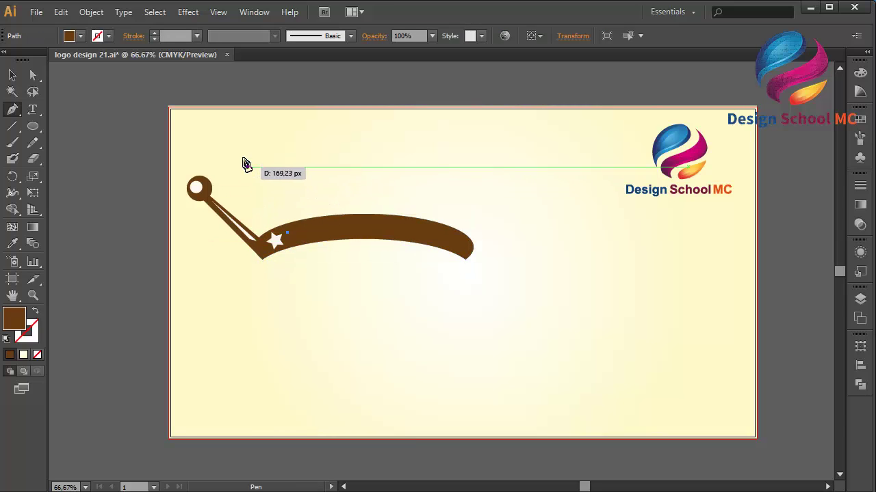
left_click(229, 149)
left_click(249, 142)
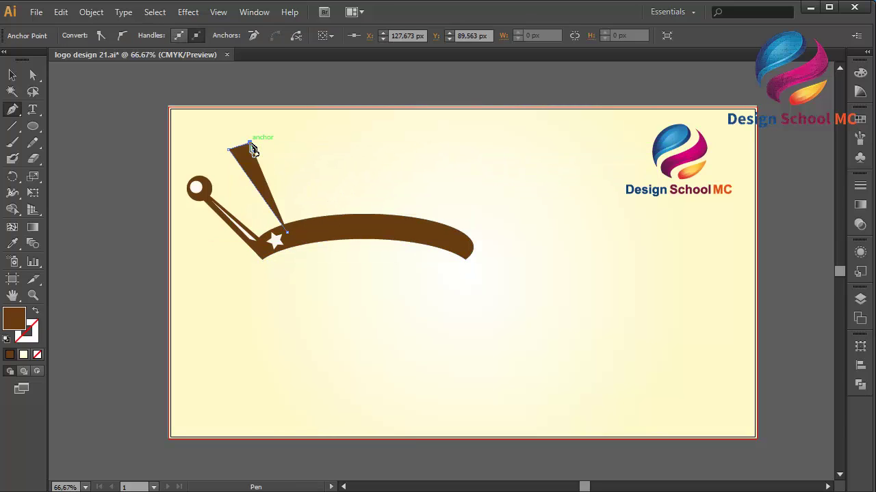
left_click(326, 234)
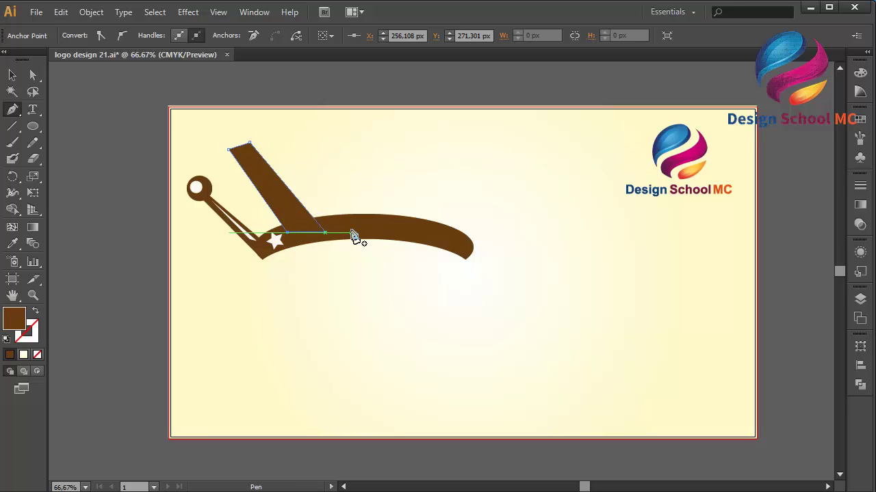
Draw a taller closed brown spike rising from the middle of the arc, with a flat narrow top leaning slightly left.
left_click(349, 223)
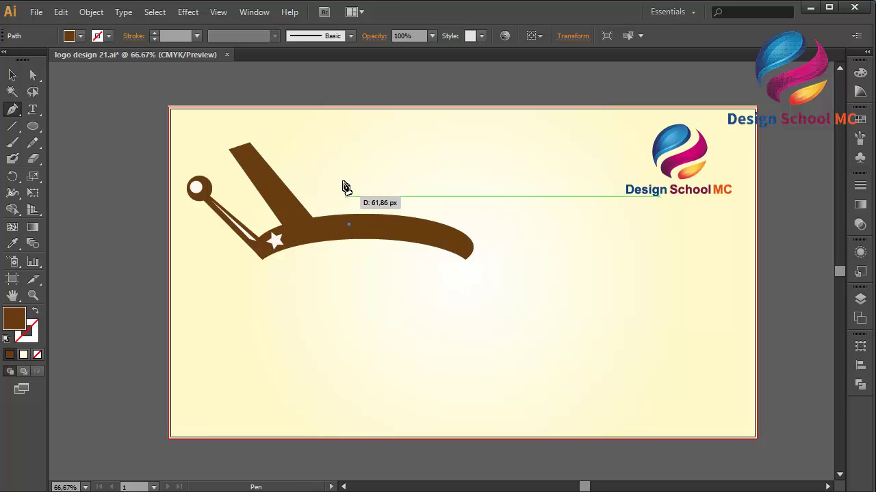
left_click(326, 127)
left_click(349, 127)
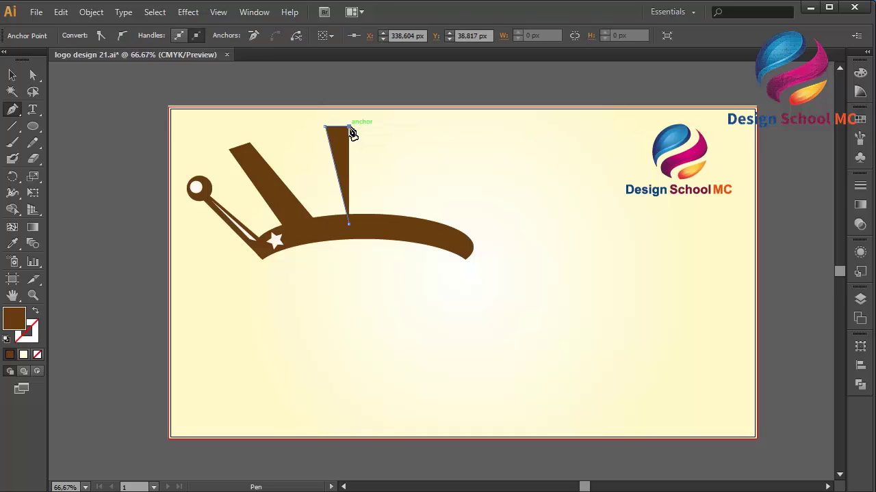
left_click(391, 228)
left_click(348, 224)
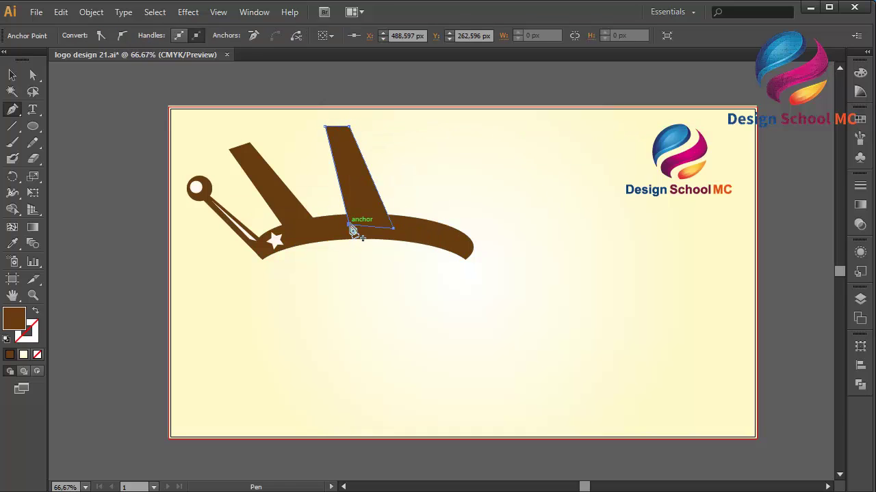
Draw a shorter, nearly upright brown spike on the right part of the arc.
left_click(420, 158)
left_click(436, 157)
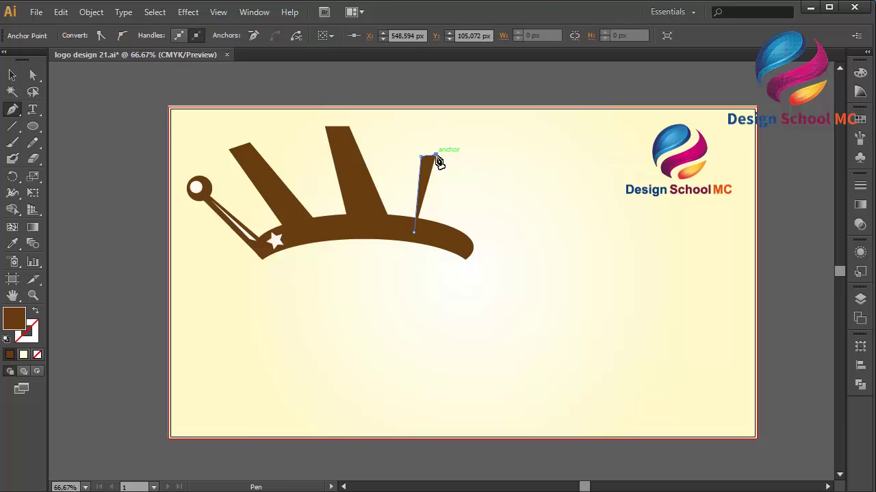
left_click(441, 240)
left_click(413, 234)
Draw a small brown spike at the arc's right end, slanting up to the right.
left_click(472, 249)
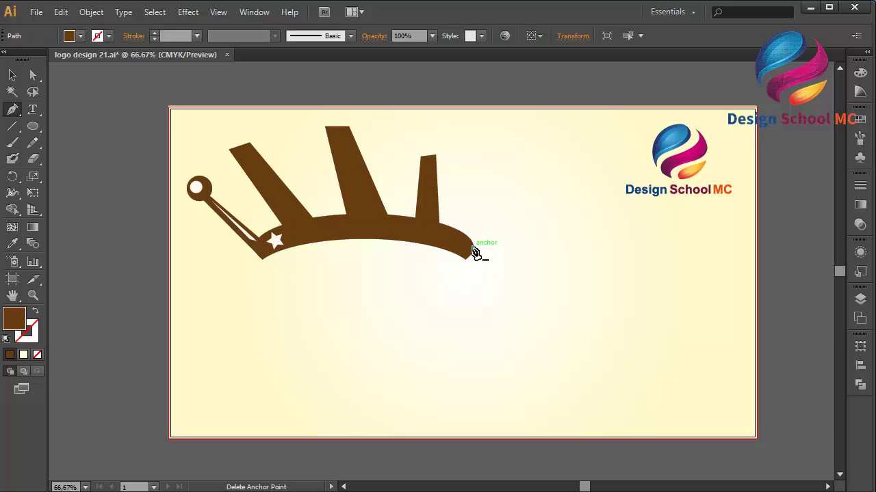
left_click(487, 188)
left_click(478, 189)
left_click(456, 236)
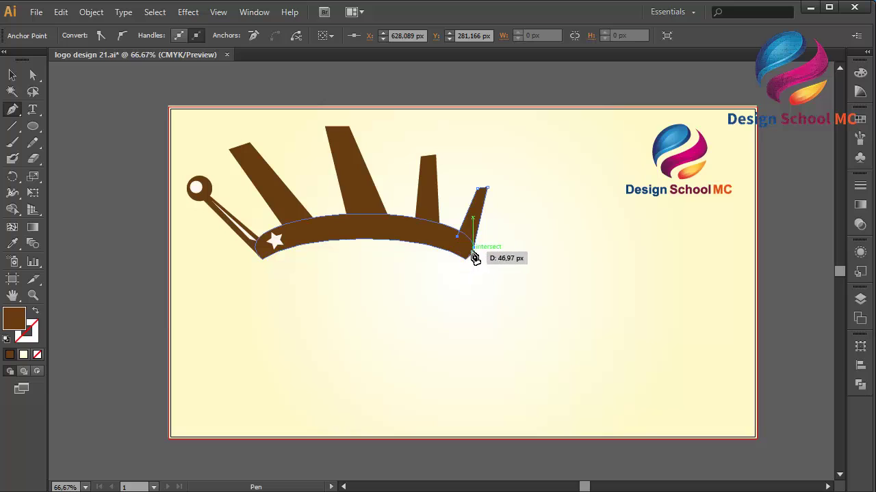
Move the upper base anchor point of the knobbed stick outward to widen the stick where it meets the arc.
left_click(31, 76)
left_click(240, 217)
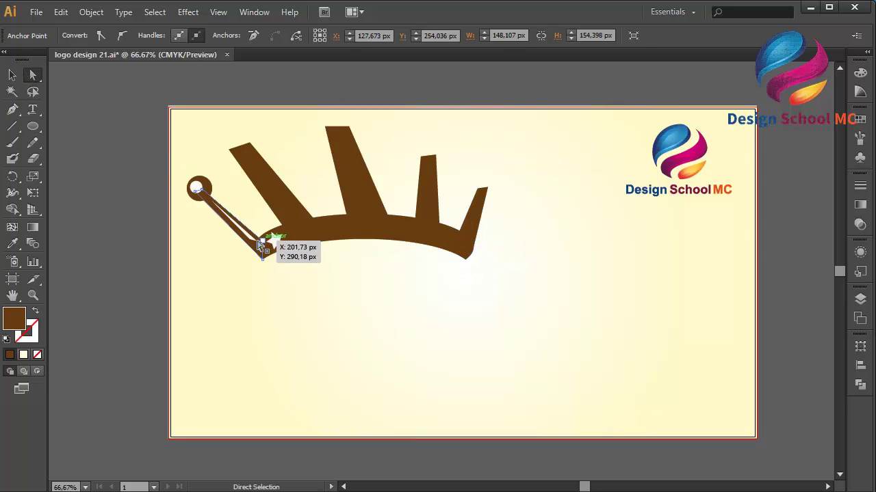
left_click_drag(261, 245, 268, 237)
left_click(133, 271)
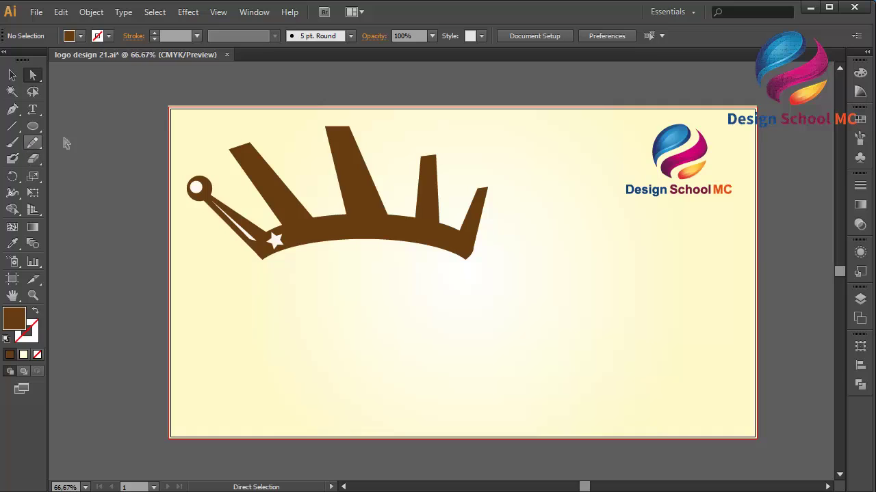
Group the off-white inner circle and the brown circle of the knob on the leftmost stick.
left_click(13, 76)
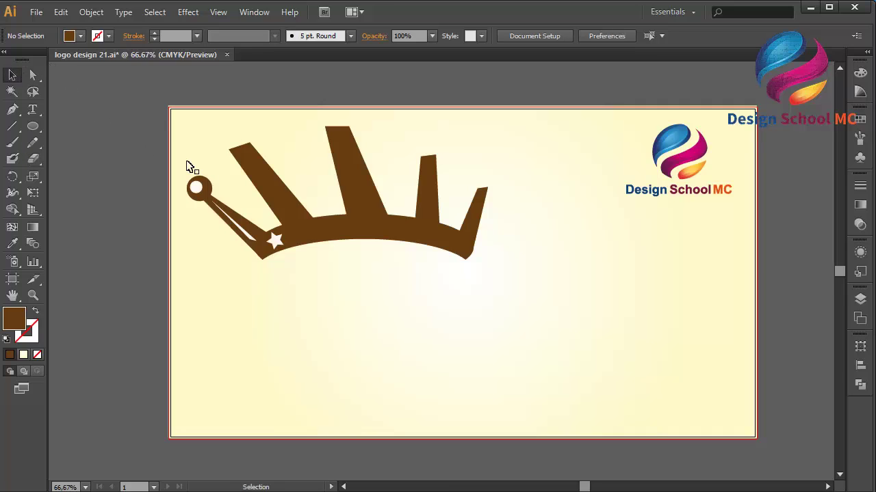
left_click(197, 188)
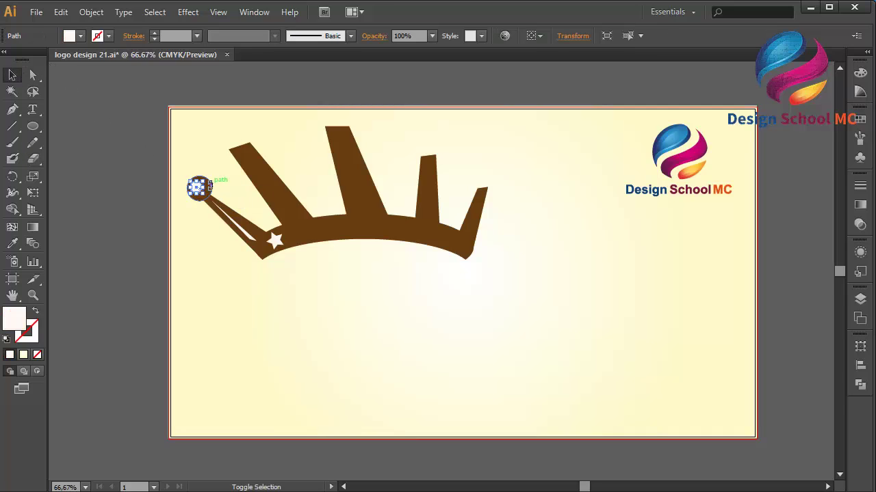
left_click(205, 187, "shift")
right_click(212, 186)
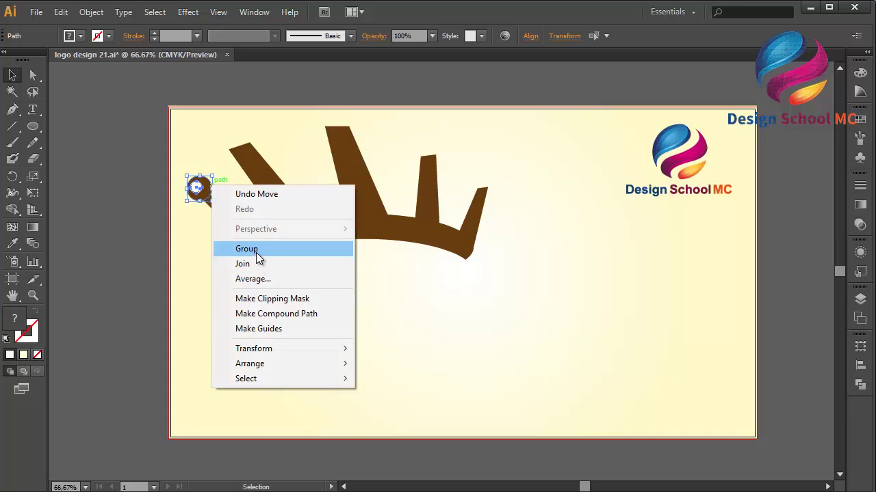
left_click(257, 252)
Paste a copy of the knob group in front, enlarge it and place it on top of the slanted spike beside the star.
left_click(60, 12)
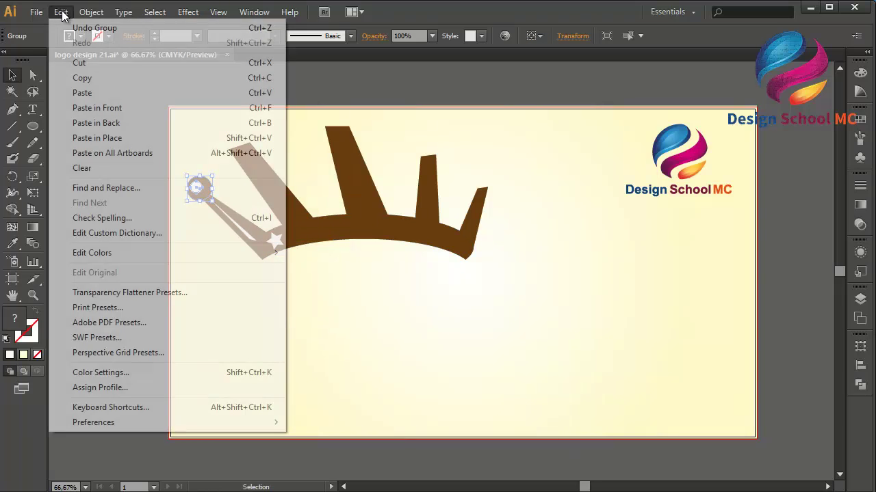
left_click(102, 78)
left_click(61, 13)
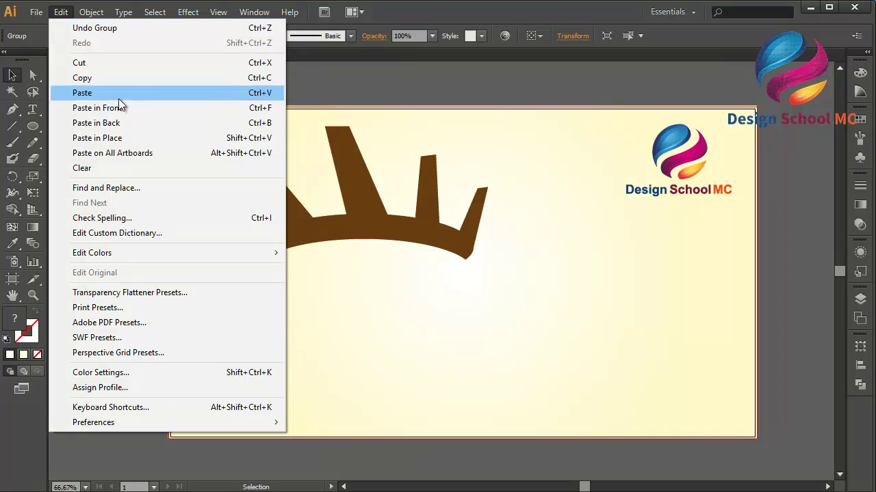
left_click(103, 108)
left_click_drag(186, 175, 229, 141)
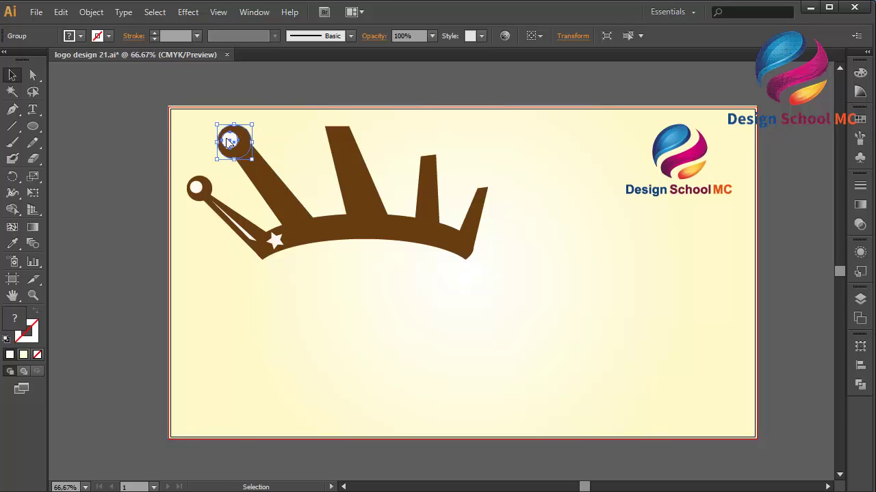
Paste a copy of the enlarged knob in front, scale it up further and place it on top of the tallest spike.
left_click(63, 15)
left_click(104, 80)
left_click(63, 13)
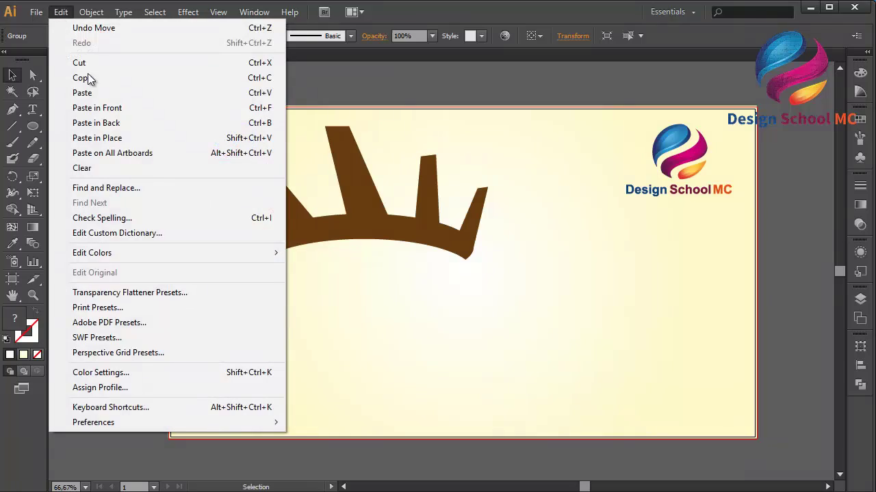
left_click(99, 108)
left_click_drag(229, 143, 338, 116)
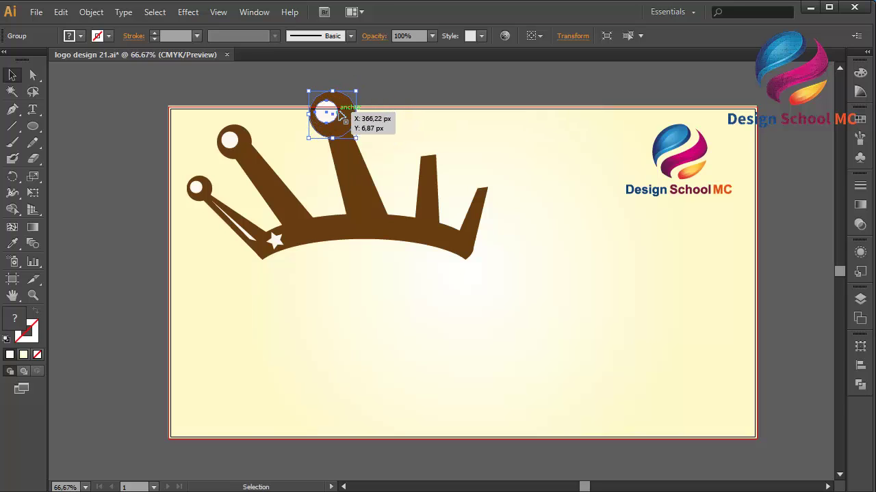
Paste a copy of the tallest spike's knob in front, shrink and rotate it, and place it on top of the fourth spike.
left_click(61, 11)
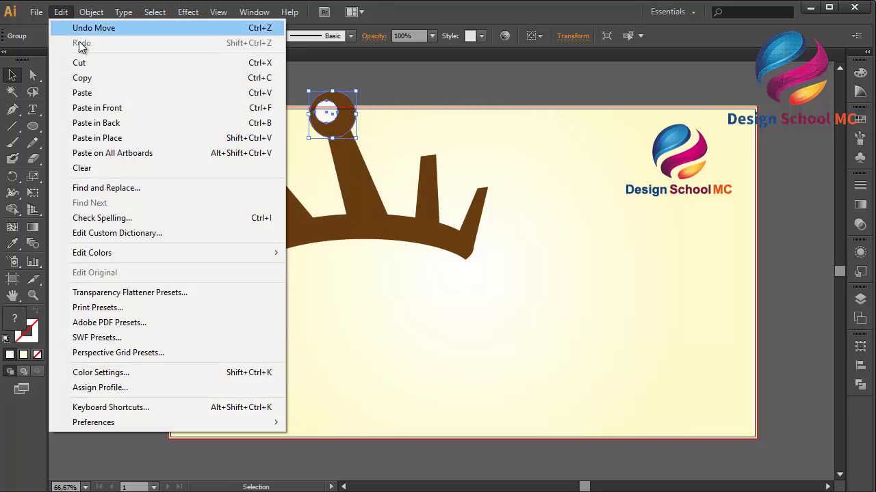
left_click(97, 76)
left_click(67, 12)
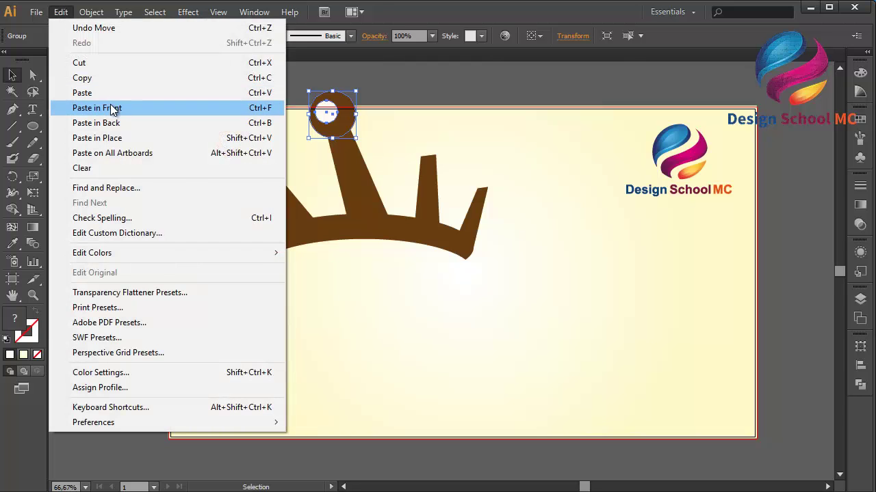
left_click(114, 109)
left_click_drag(349, 116, 450, 197)
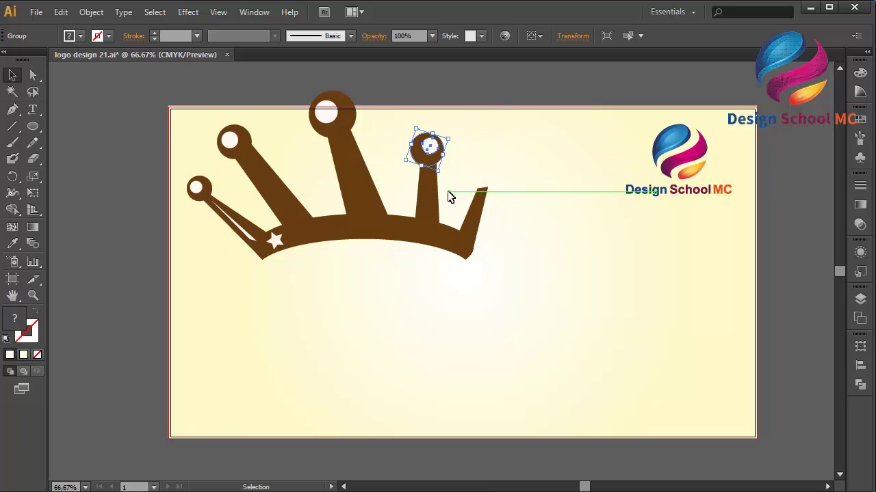
left_click(430, 91)
left_click(441, 153)
left_click(453, 88)
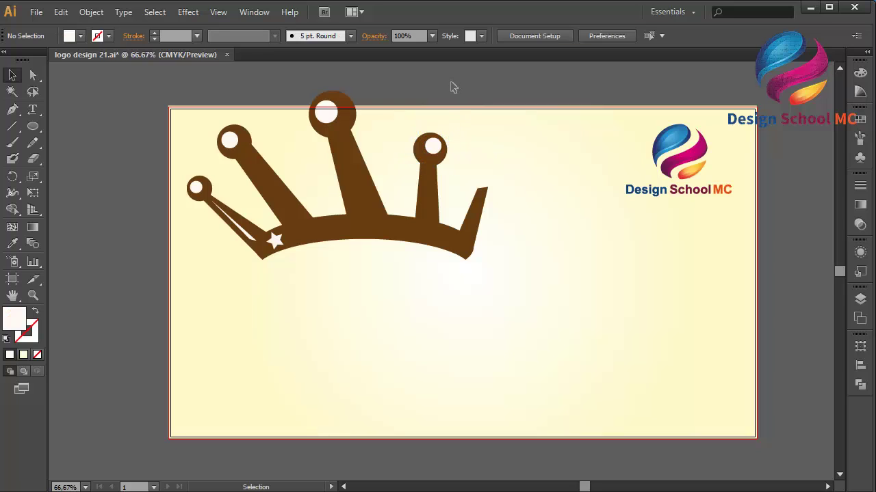
Rotate the knobs on the tallest spike and the second spike clockwise to shift their off-white inner circles toward the right.
left_click(336, 107)
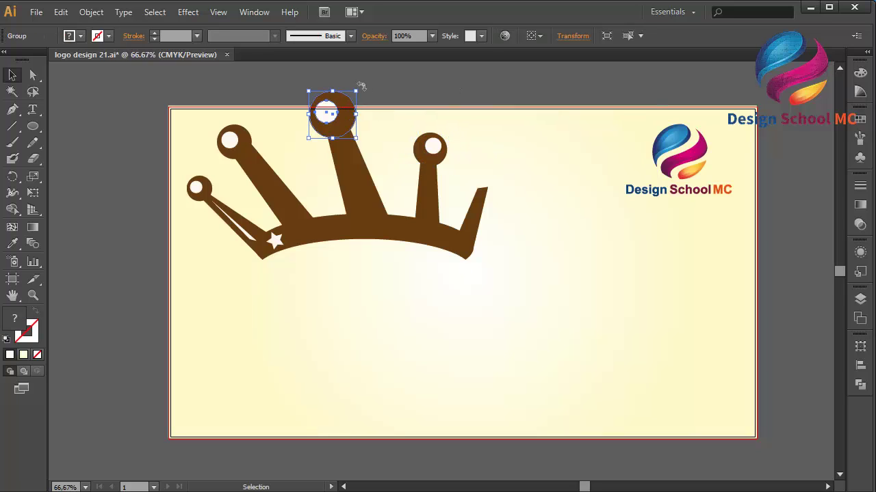
left_click_drag(362, 86, 335, 179)
left_click(401, 85)
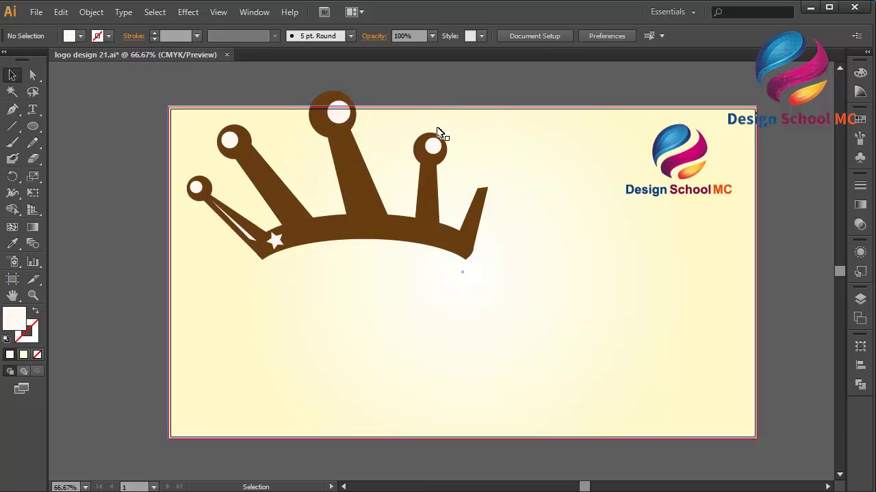
left_click(243, 136)
left_click_drag(256, 119, 270, 153)
left_click(273, 69)
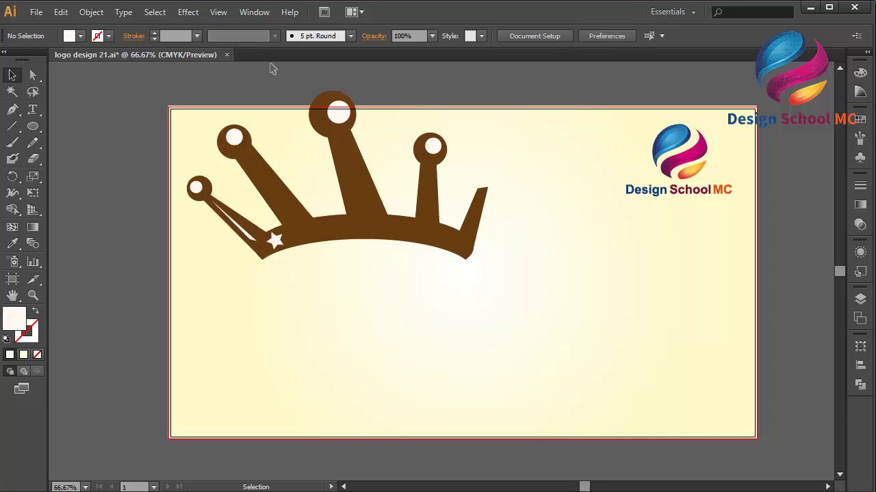
Paste a copy of the fourth spike's knob in front, shrink it and place it on top of the rightmost spike.
left_click(432, 146)
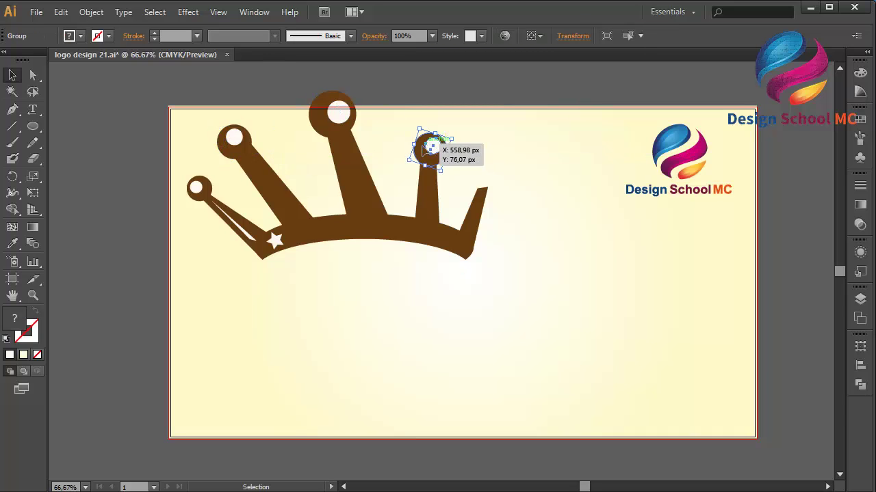
left_click(61, 12)
left_click(96, 79)
left_click(61, 11)
left_click(106, 108)
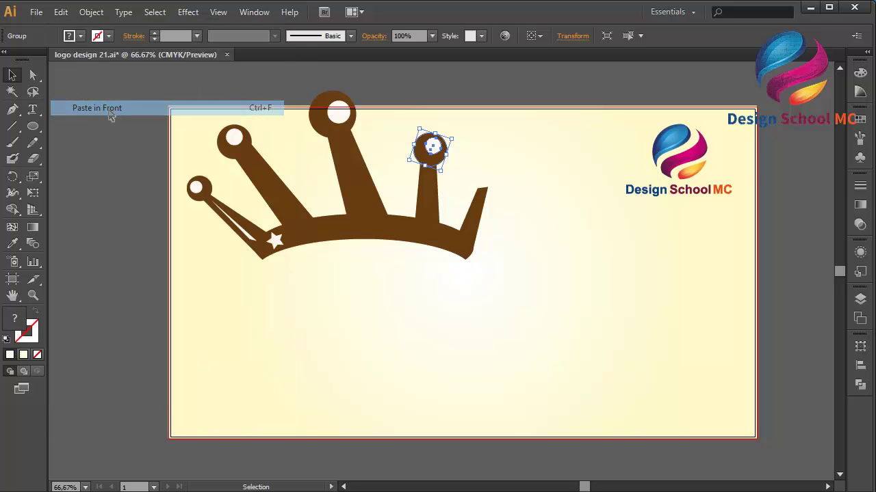
left_click_drag(434, 146, 487, 175)
left_click(522, 102)
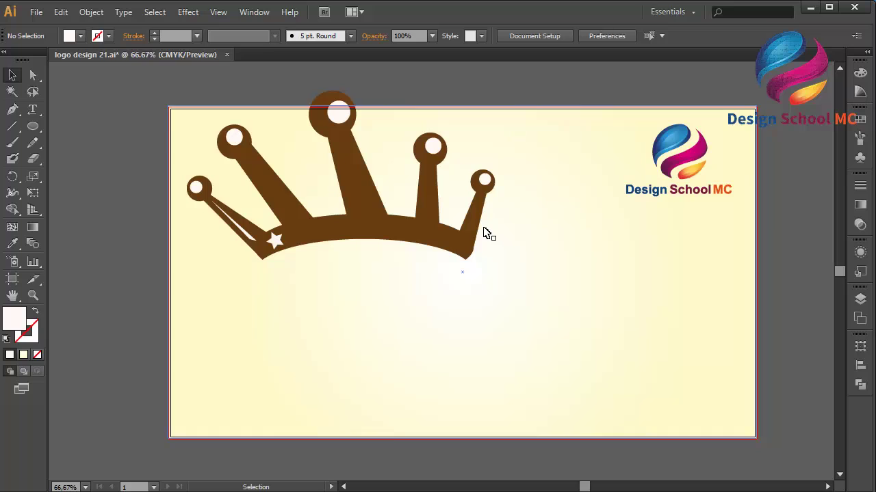
Rotate the small knob on the rightmost spike clockwise so its off-white inner circle faces outward.
left_click(483, 179)
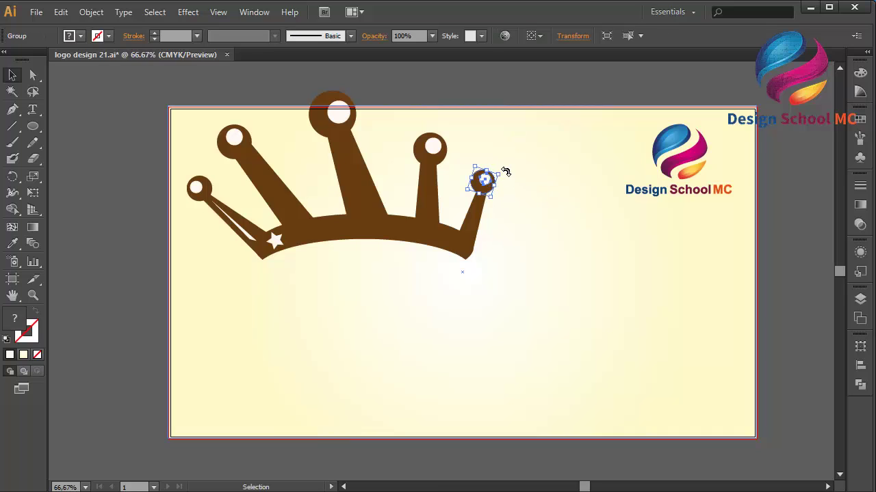
left_click_drag(506, 174, 510, 199)
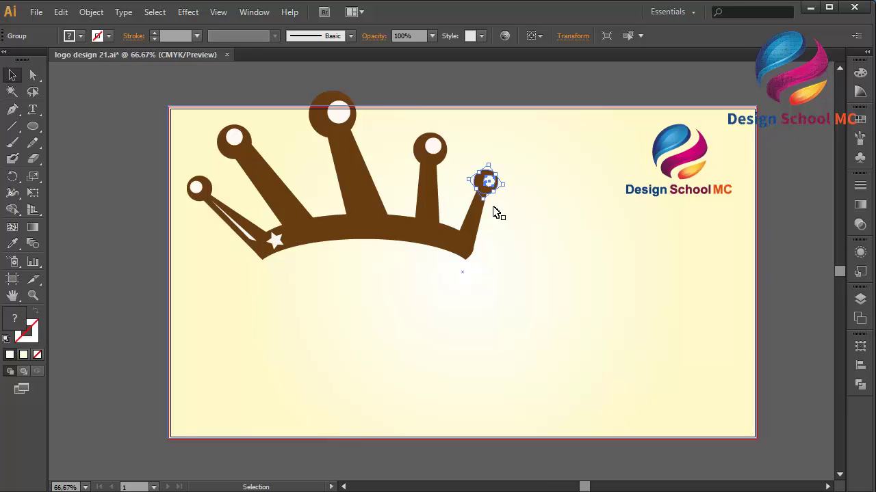
left_click(485, 72)
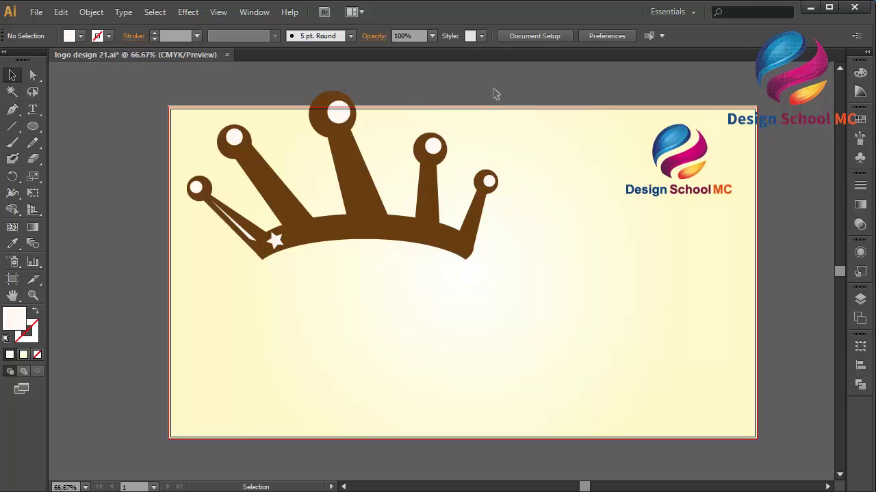
Move the tallest spike's top anchor points to the right to make it more upright, and move its knob onto the shifted tip.
left_click(345, 174)
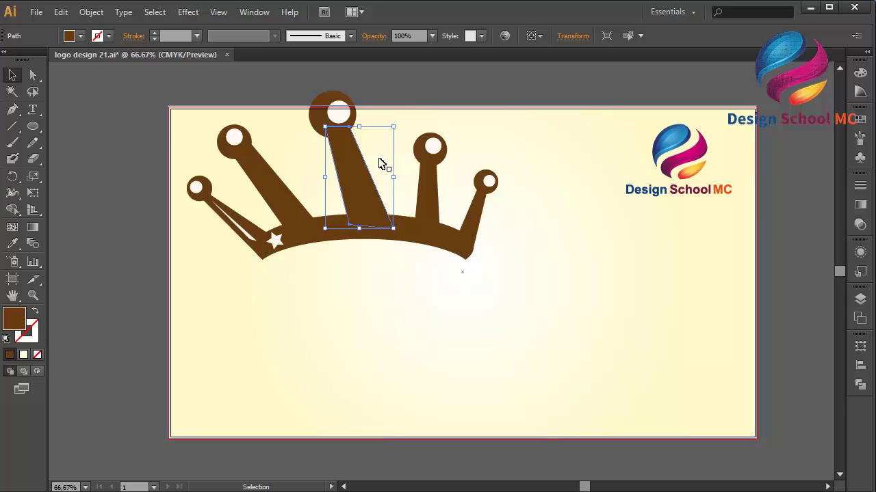
left_click(32, 76)
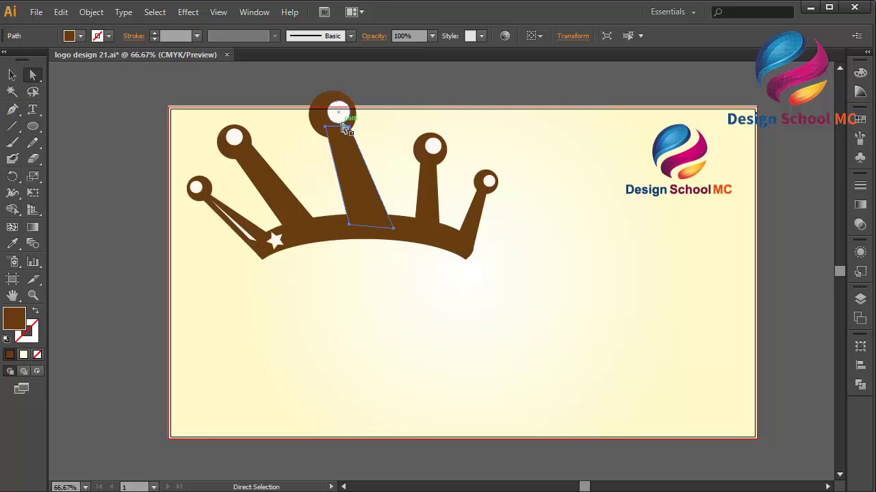
left_click_drag(326, 132, 365, 129)
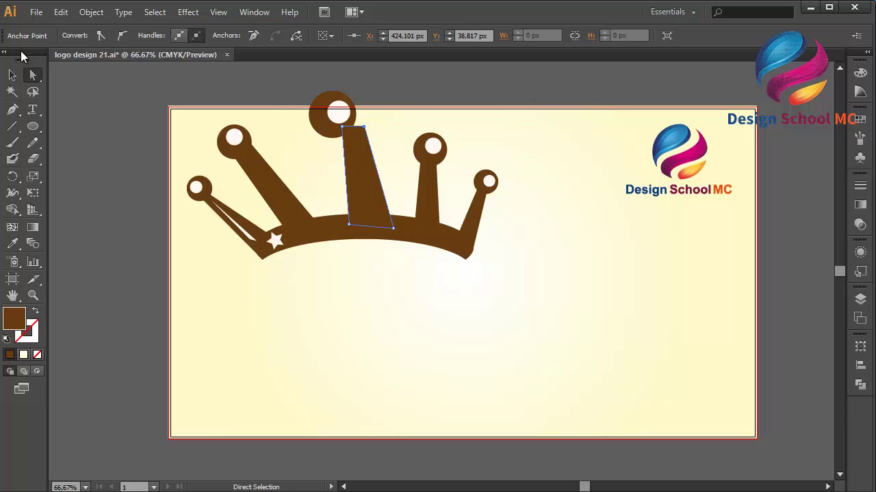
left_click_drag(335, 116, 362, 117)
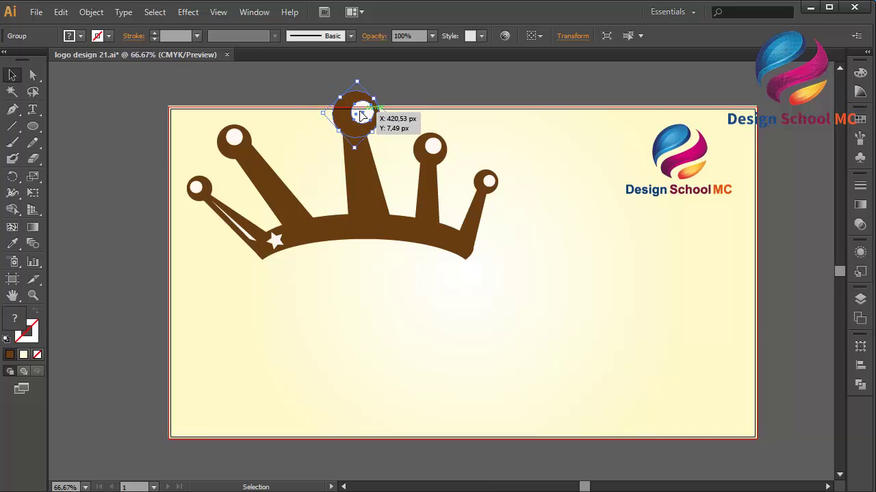
left_click(422, 92)
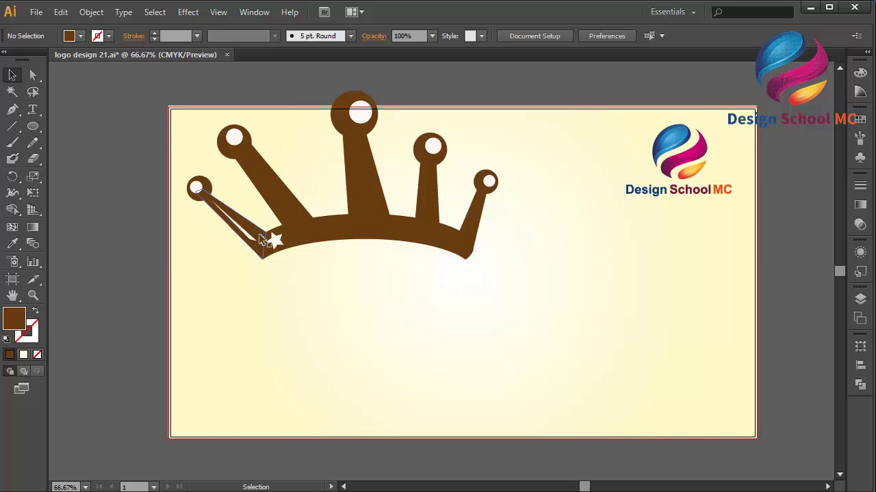
Move the star toward the left end of the brown arc.
left_click(278, 243)
left_click_drag(273, 238, 263, 244)
left_click(142, 263)
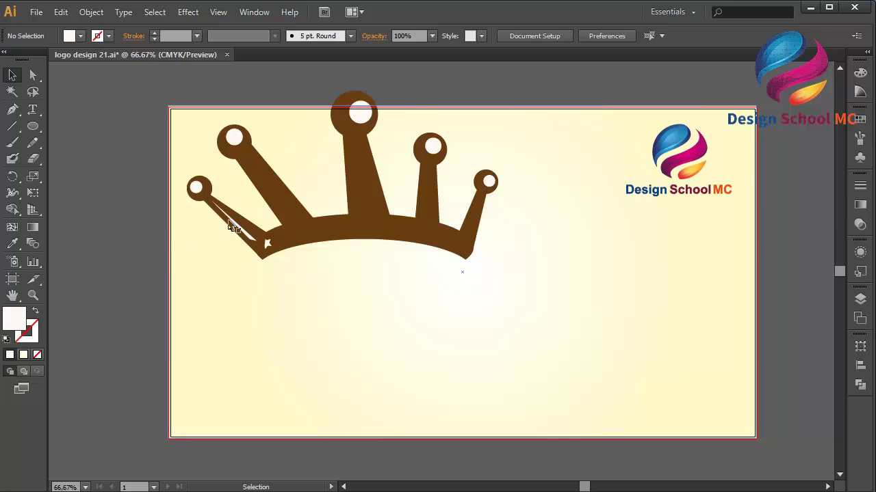
Delete the off-white highlight sliver from the leftmost spike and reposition the star at the left tip of the arc.
left_click(249, 238)
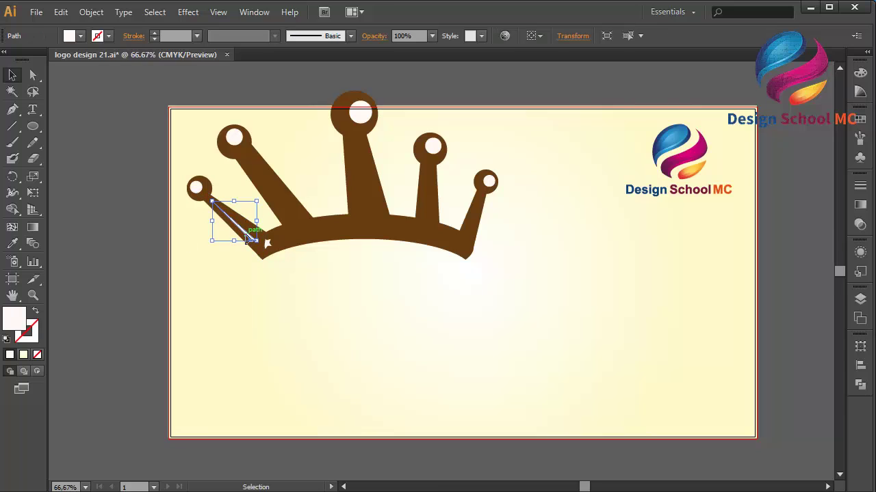
key("Delete")
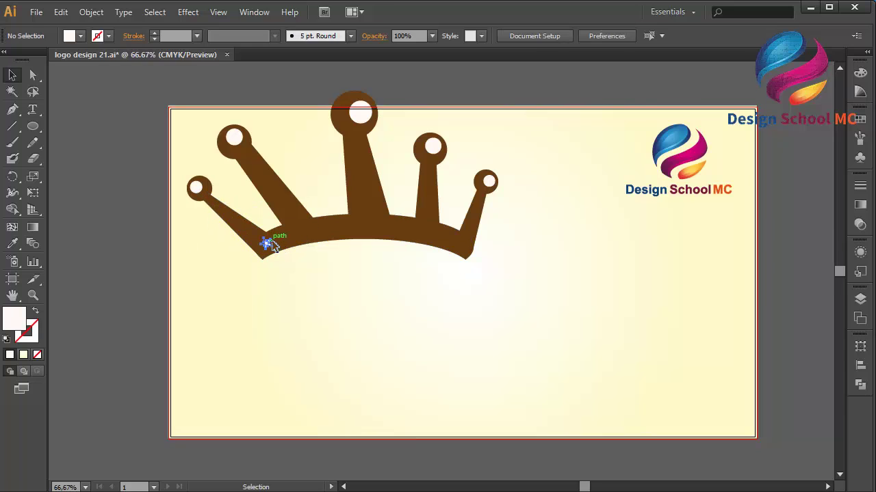
mouse_move(268, 244)
left_mouse_down()
mouse_move(279, 239)
mouse_move(271, 250)
left_mouse_up()
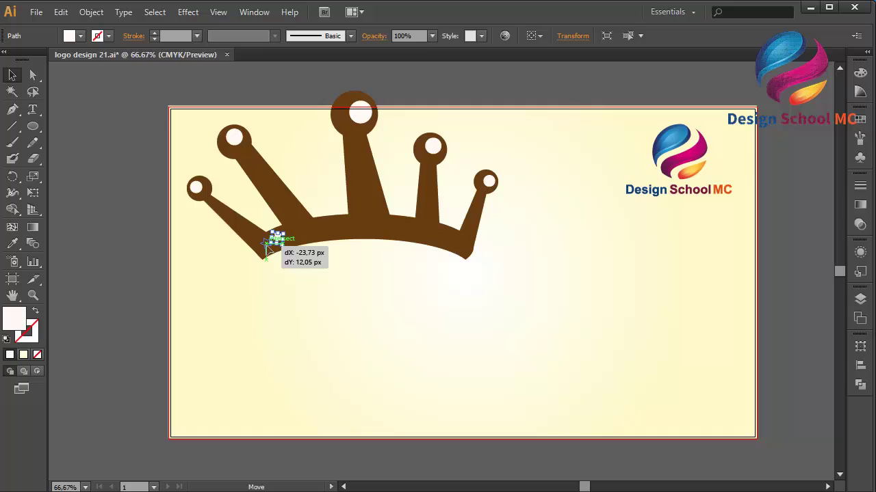
left_click(134, 260)
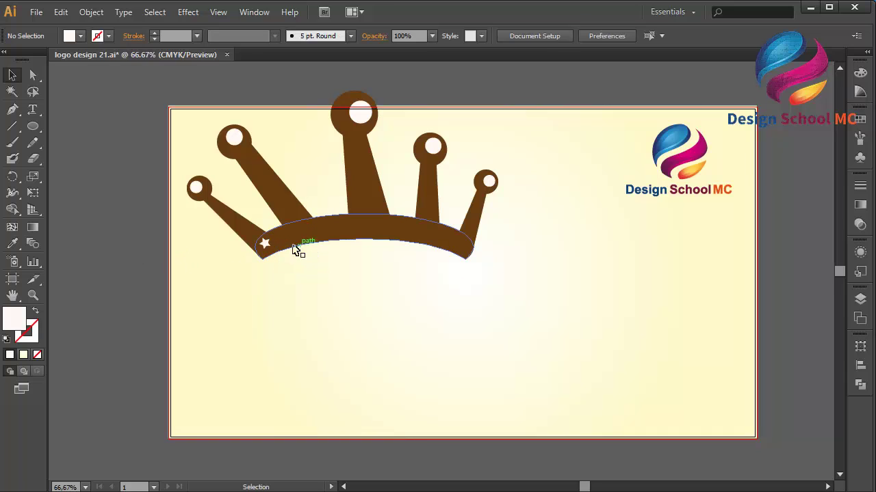
Paste a copy of the star, place it on the arc below the second spike and enlarge it slightly.
left_click(265, 245)
left_click(61, 12)
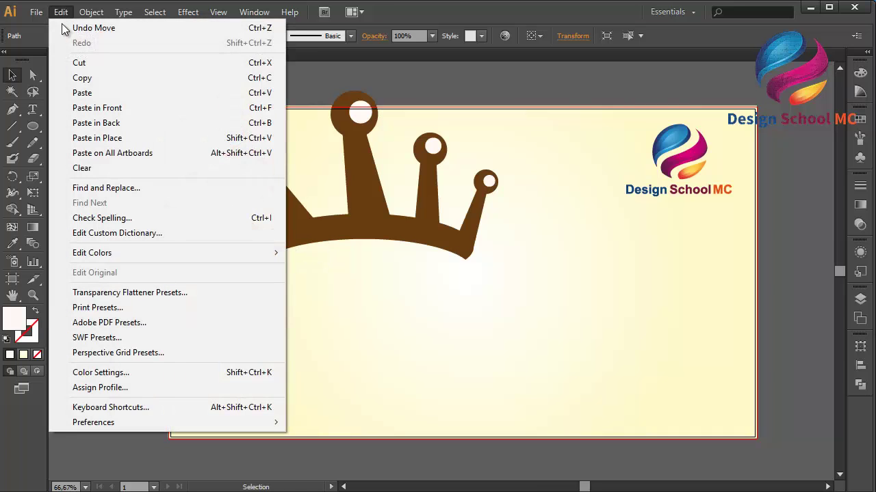
left_click(93, 79)
left_click(65, 13)
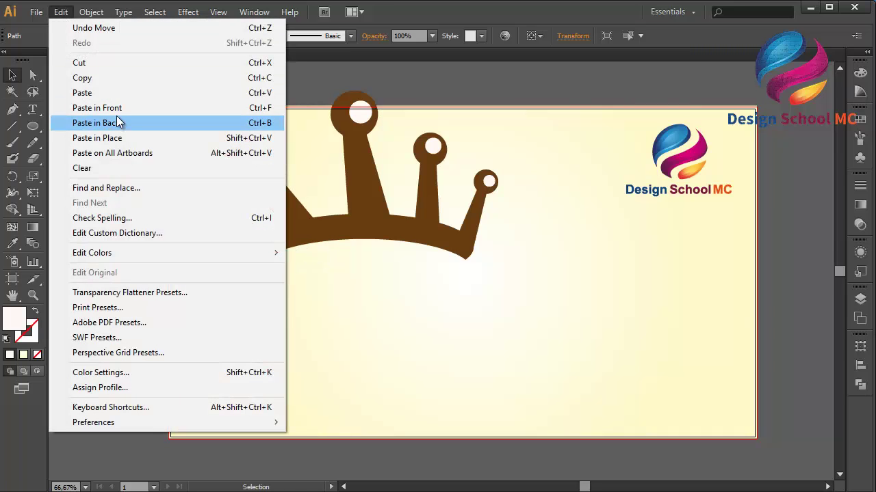
left_click(96, 122)
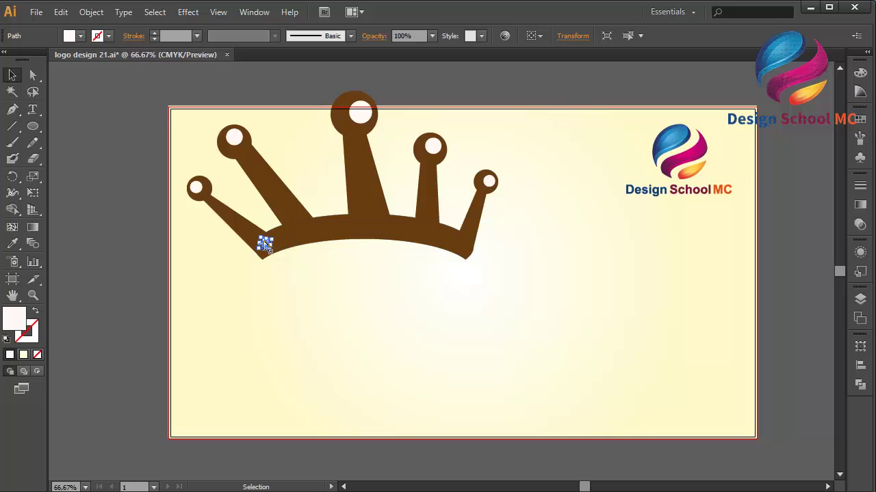
left_click_drag(265, 244, 304, 231)
left_click(303, 231, "shift")
key("ctrl+plus")
key("ctrl+plus")
scroll(307, 229, "left", 5)
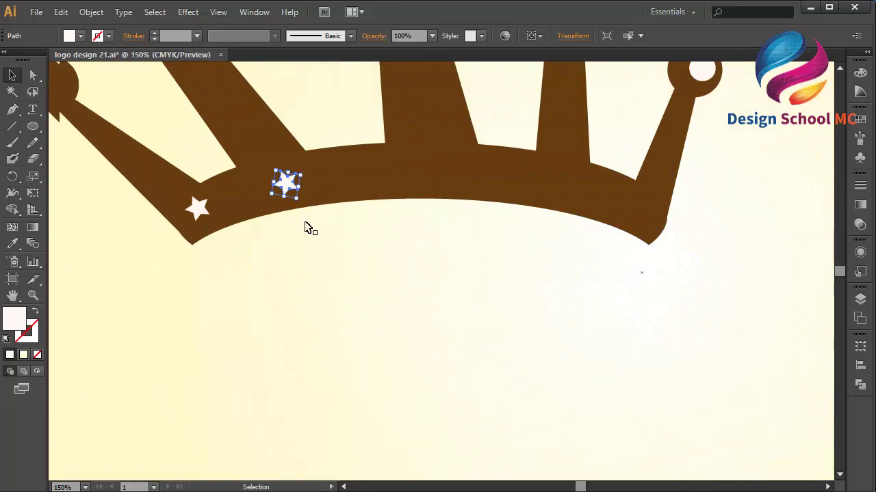
left_click_drag(365, 171, 367, 170)
Paste a copy of the second star in front, enlarge it, place it on the arc below the tallest spike and rotate it upright.
left_click(61, 12)
left_click(94, 85)
left_click(61, 13)
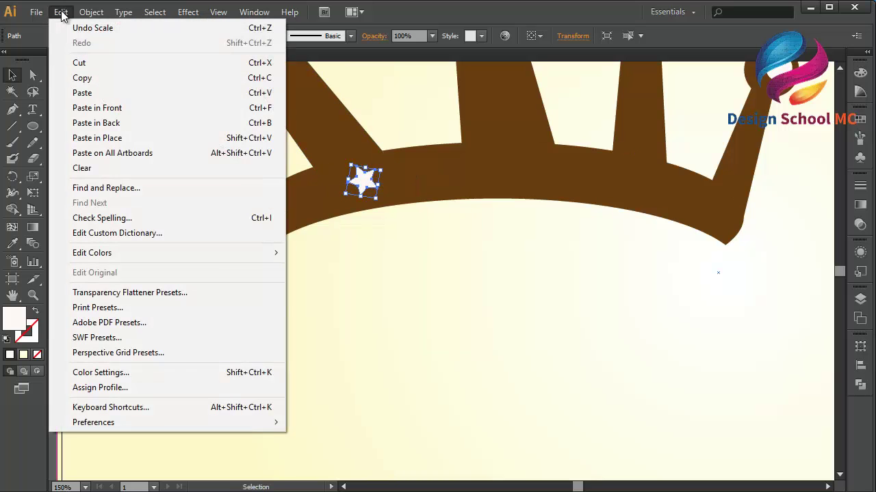
left_click(98, 107)
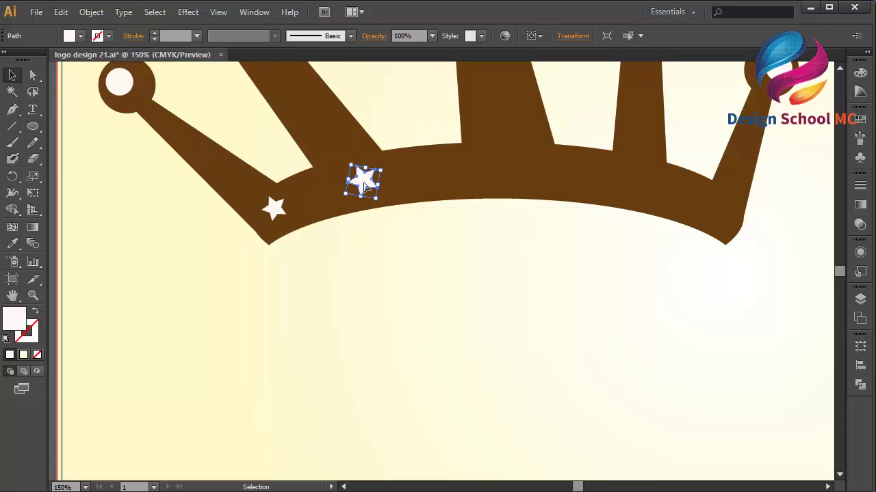
left_click_drag(362, 181, 526, 136)
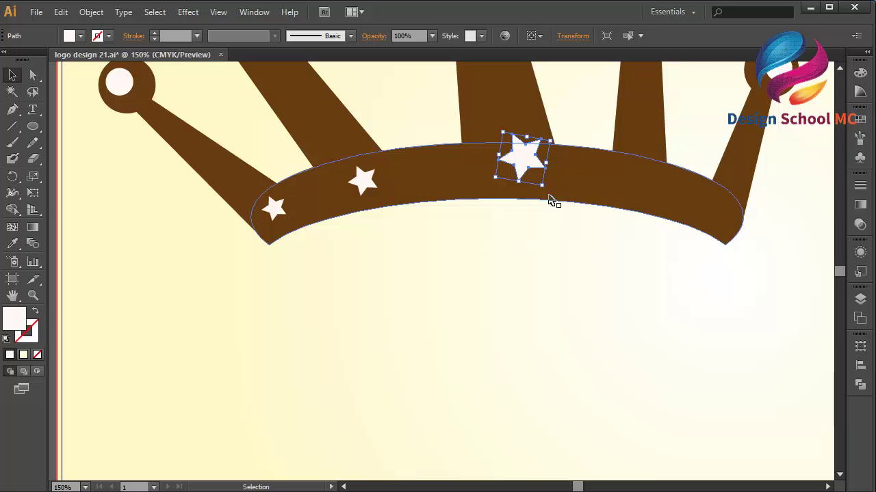
left_click_drag(546, 191, 534, 220)
Rotate the star below the second spike slightly and nudge its position on the arc.
left_click(362, 180)
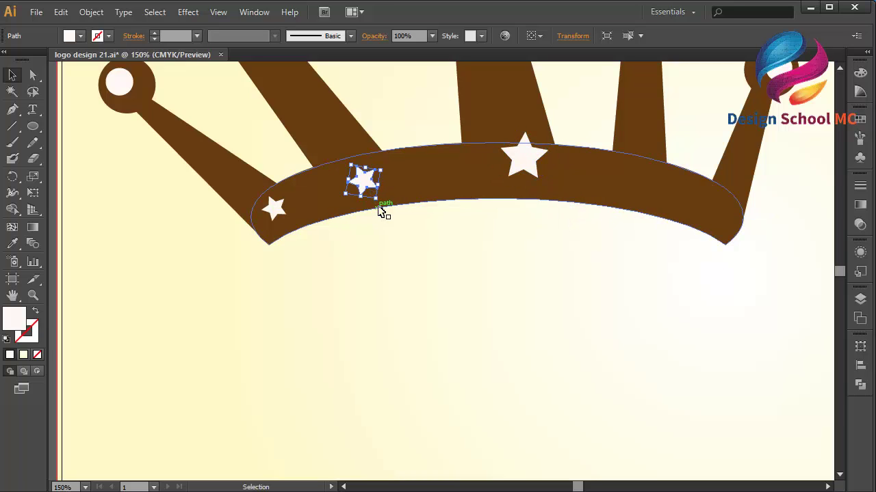
left_click_drag(381, 205, 378, 211)
left_click_drag(363, 182, 364, 179)
Paste a copy of the tallest spike's star in front, place it on the arc below the fourth spike and shrink it.
left_click_drag(454, 135, 535, 160)
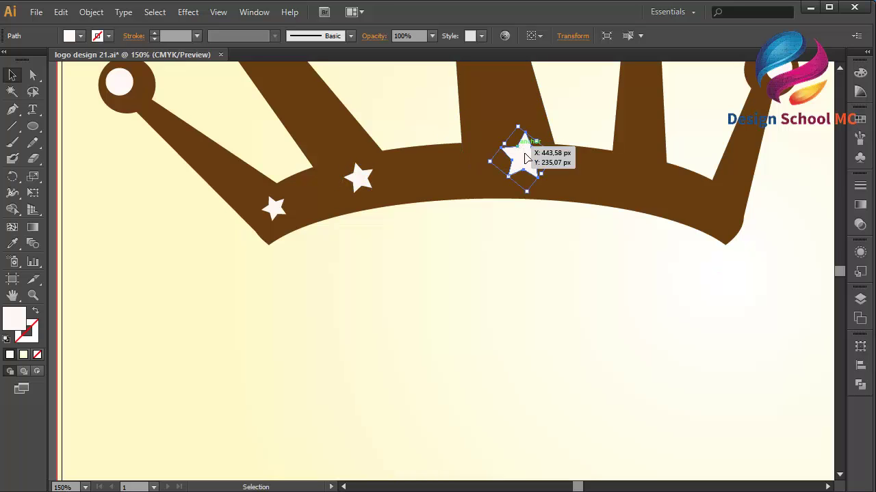
left_click(61, 13)
left_click(92, 78)
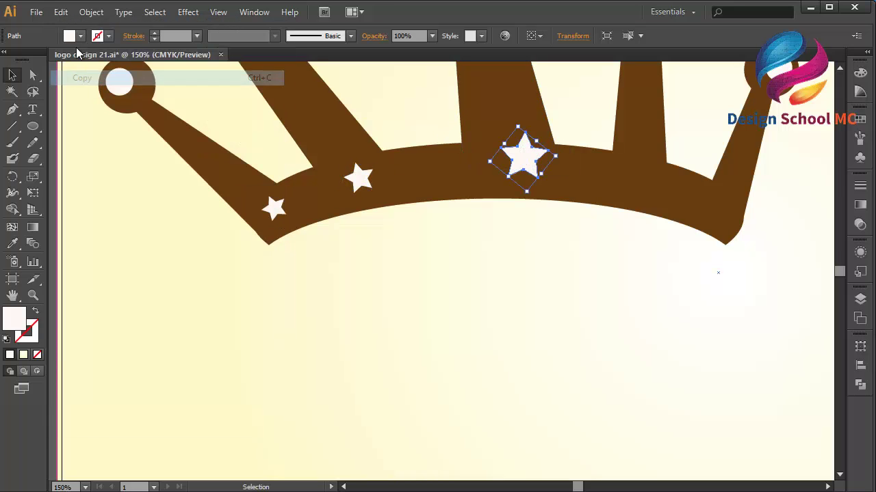
left_click(60, 13)
left_click(102, 108)
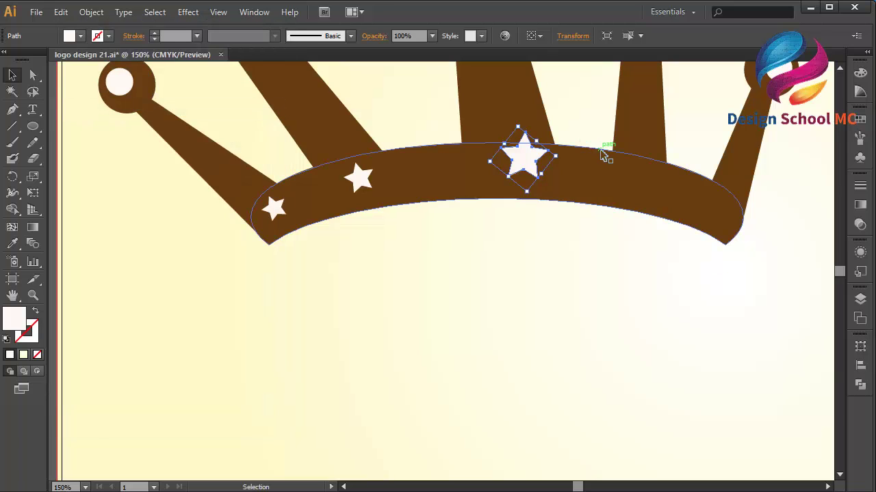
left_click_drag(514, 156, 699, 190)
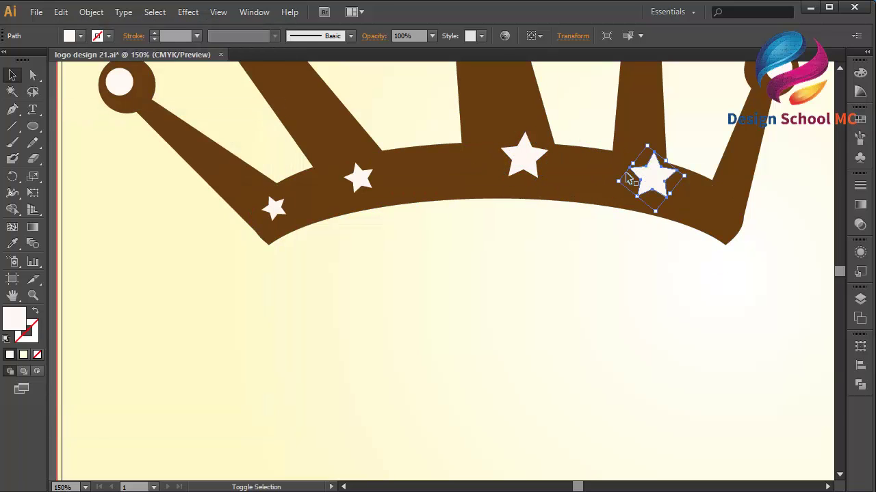
left_click_drag(633, 165, 641, 188)
Nudge the star at the arc's left tip down slightly, paste a copy in front and place it at the right tip.
left_click_drag(284, 207, 281, 212)
left_click(61, 12)
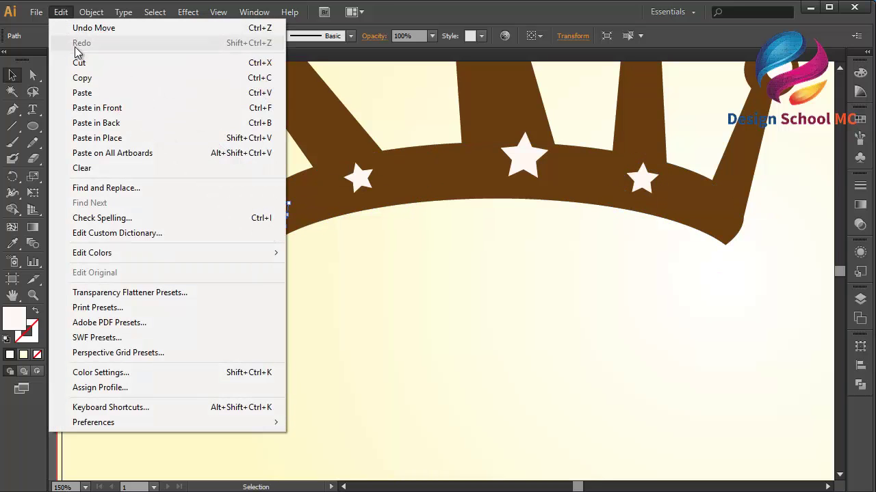
left_click(80, 77)
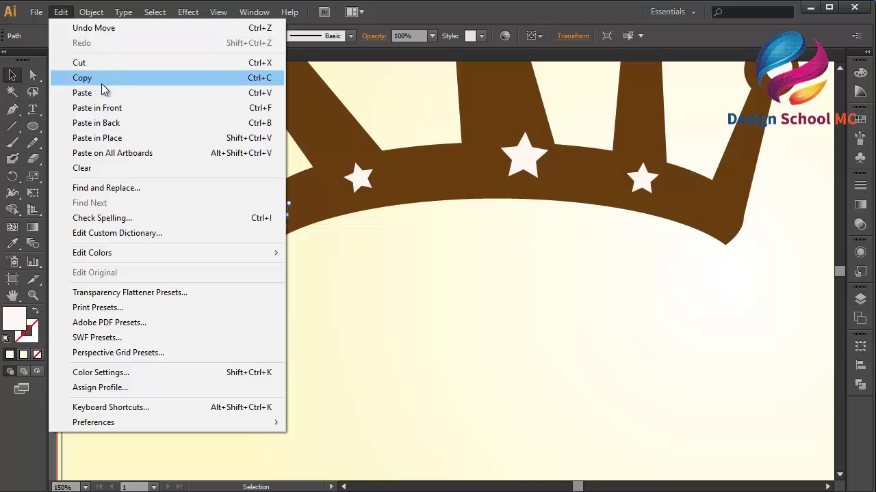
left_click(110, 108)
left_click_drag(274, 207, 721, 211)
left_click(729, 284)
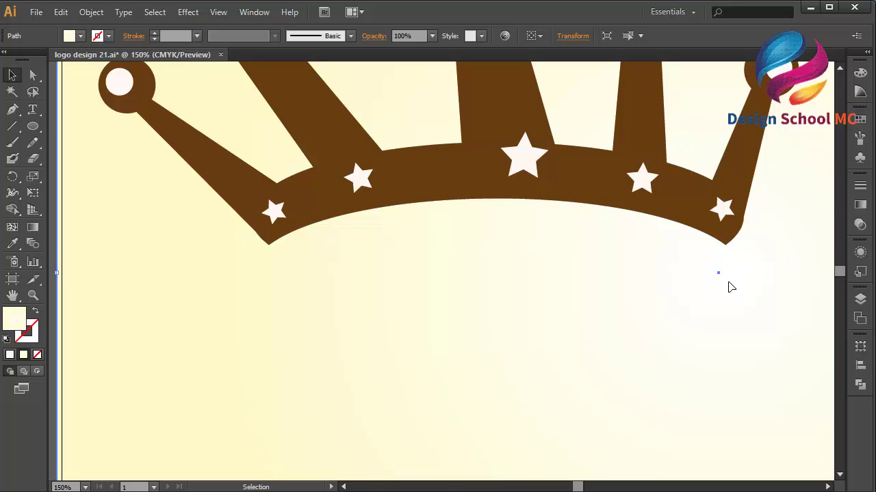
Draw a closed shape with the Pen tool between the leftmost and second spikes, with two curved dips meeting in a point along its upper edge.
key("ctrl+minus")
key("ctrl+minus")
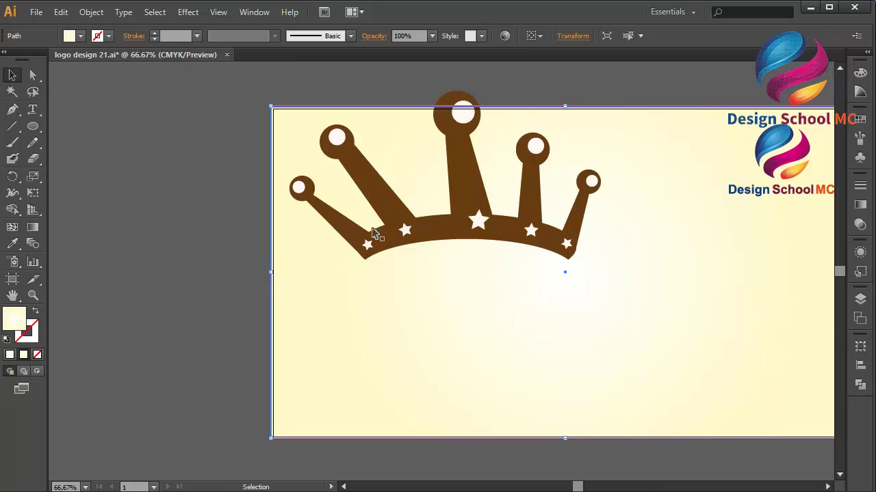
left_click(16, 112)
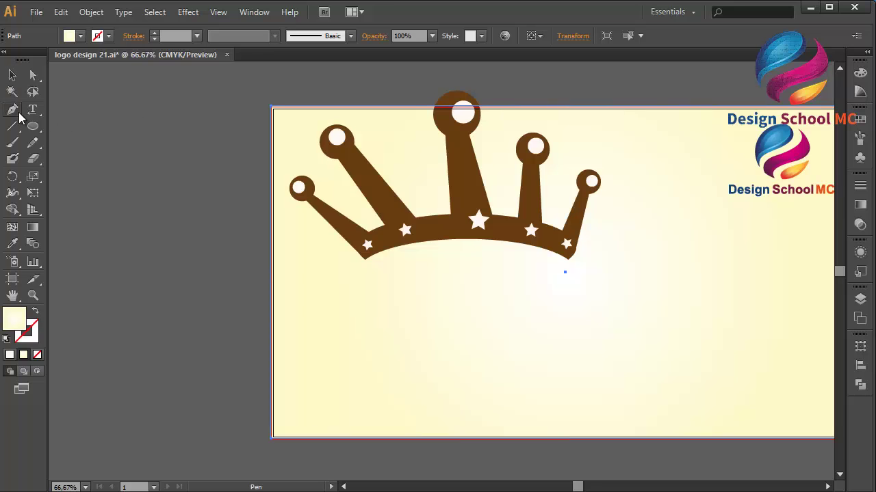
key("ctrl+plus")
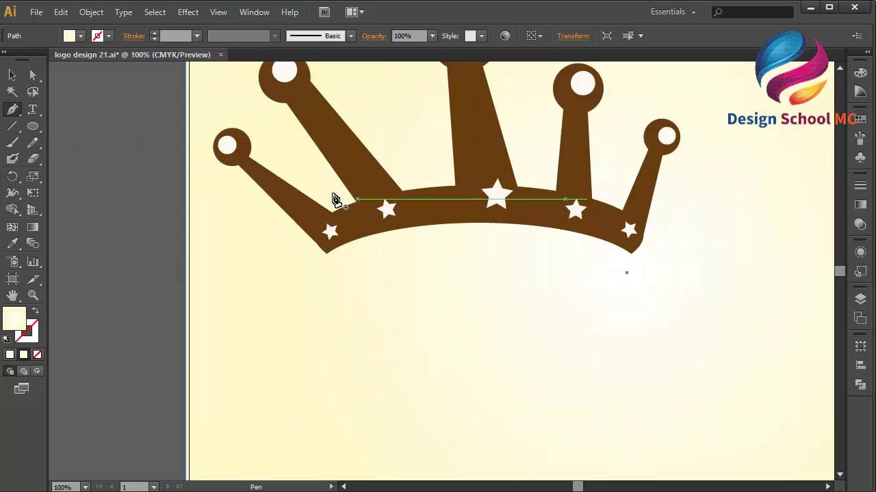
left_click(249, 159)
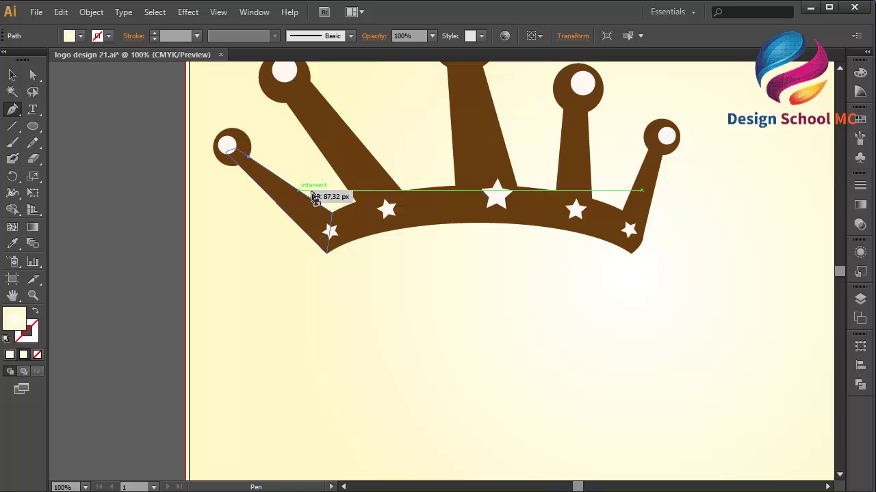
left_click_drag(305, 172, 265, 115)
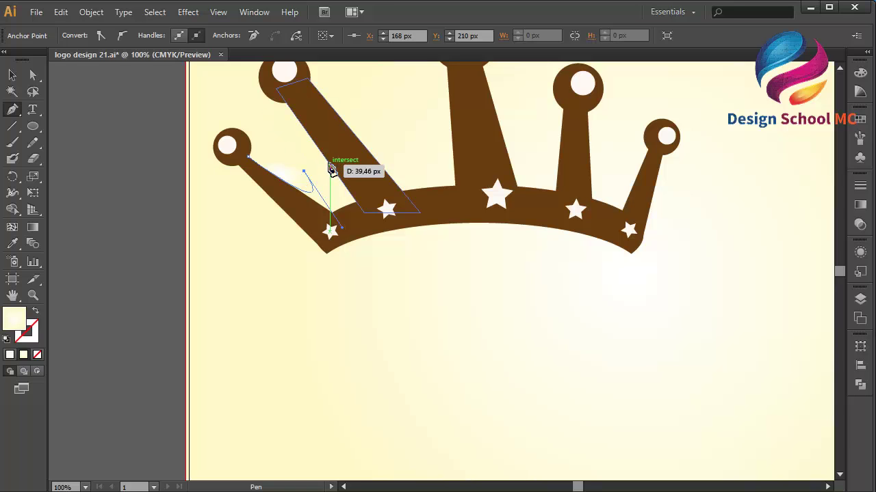
left_click_drag(315, 145, 272, 88)
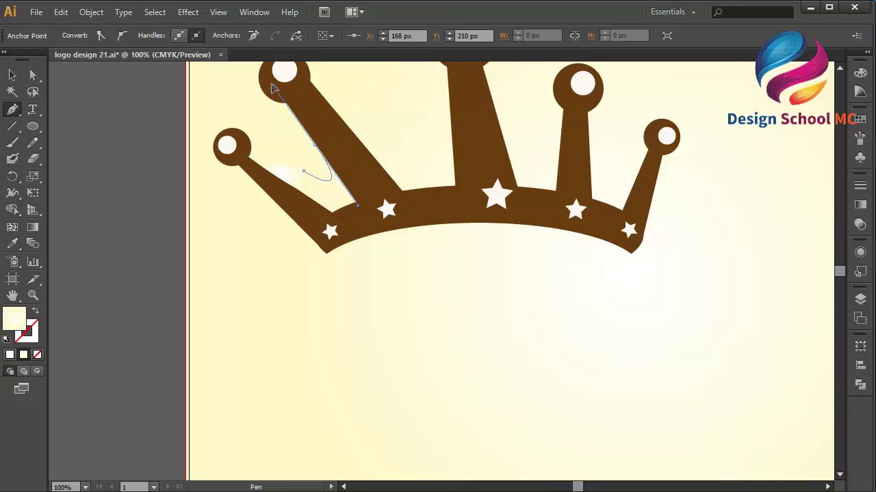
left_click(296, 95)
left_click(345, 144)
left_click(363, 194)
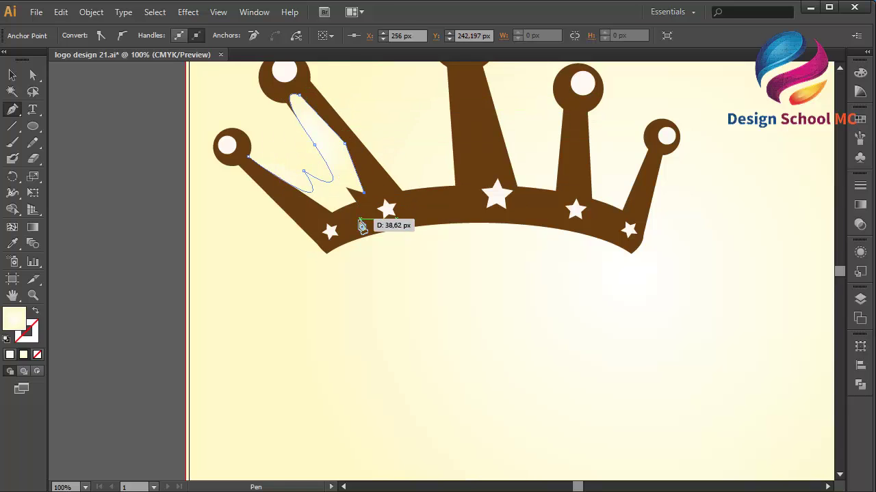
left_click(321, 217)
left_click(248, 157)
key("v")
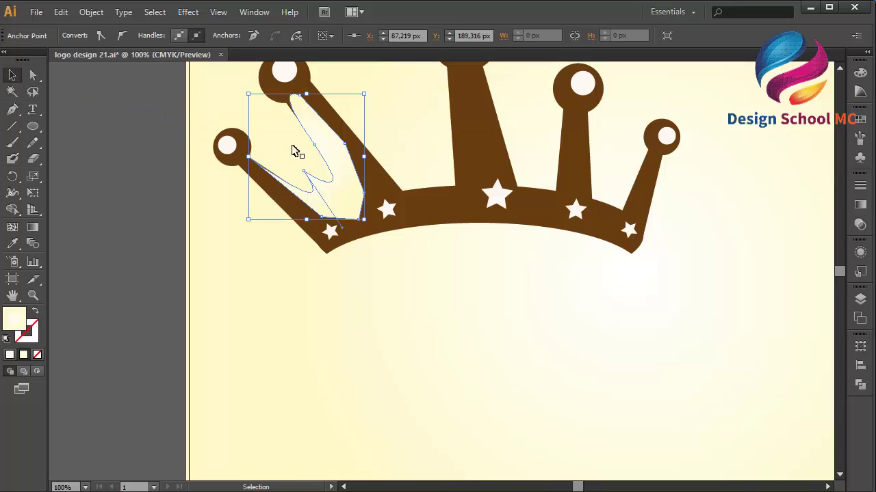
Copy the brown hex code 683B10 from the second spike's fill and select the new shape between the first two spikes.
left_click(379, 186)
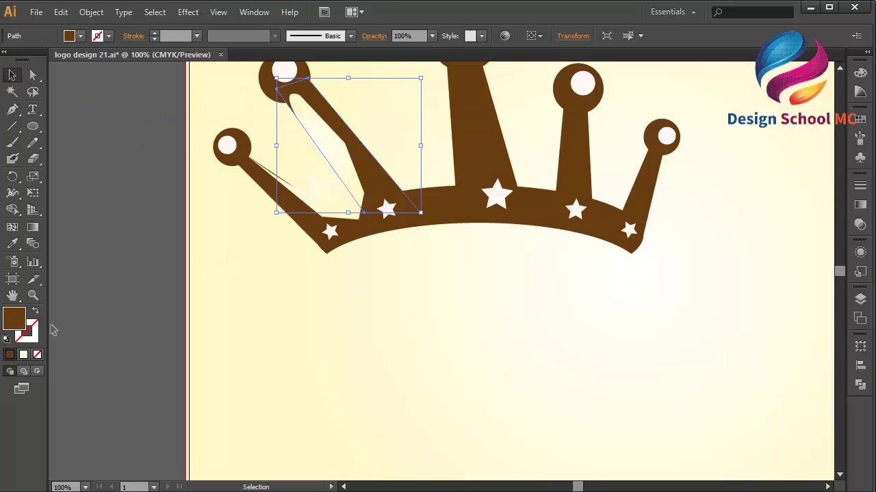
double_click(19, 324)
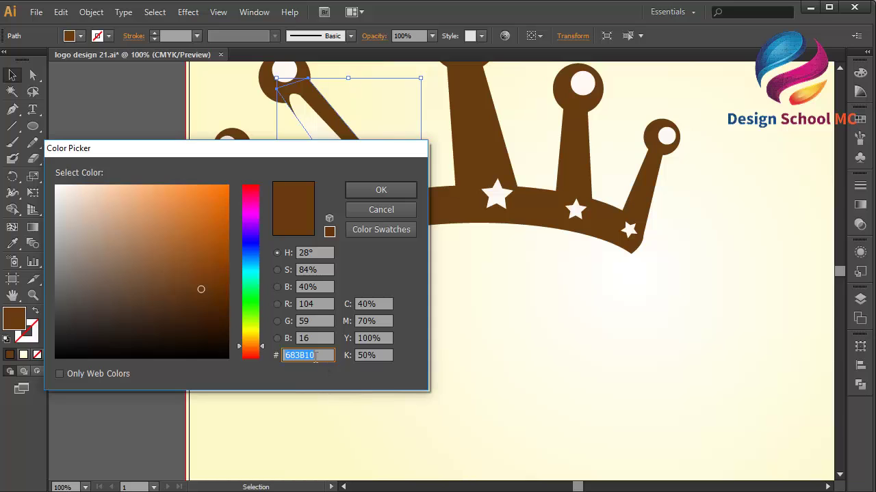
right_click(314, 357)
left_click(231, 215)
left_click(357, 212)
left_click(348, 176)
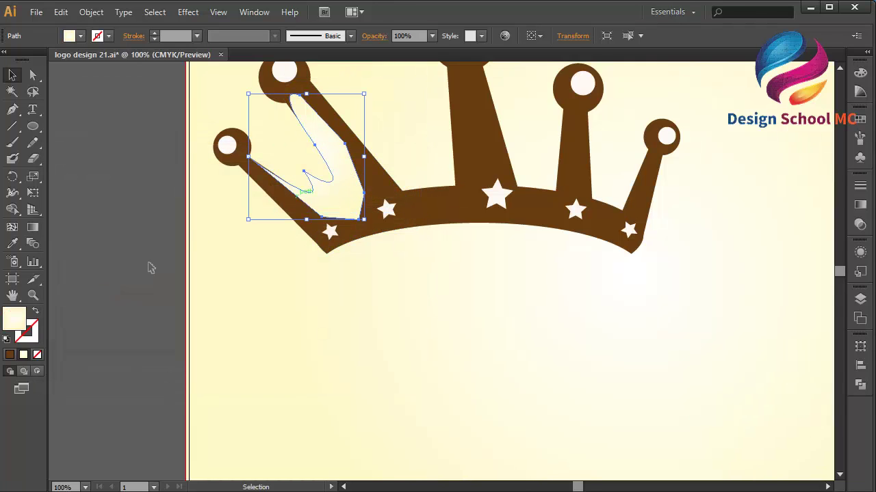
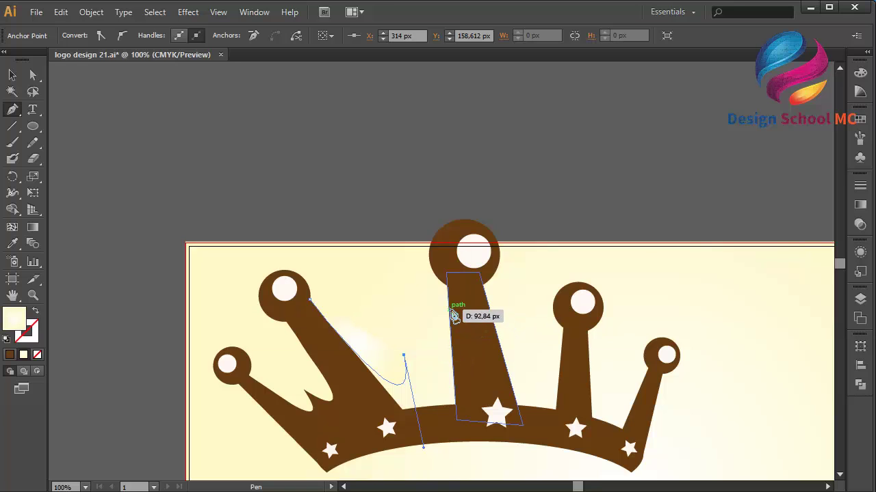
Finish the closed Pen shape between the second and tallest spikes, curving its upper edge up the tallest spike's side.
left_click_drag(451, 312, 444, 250)
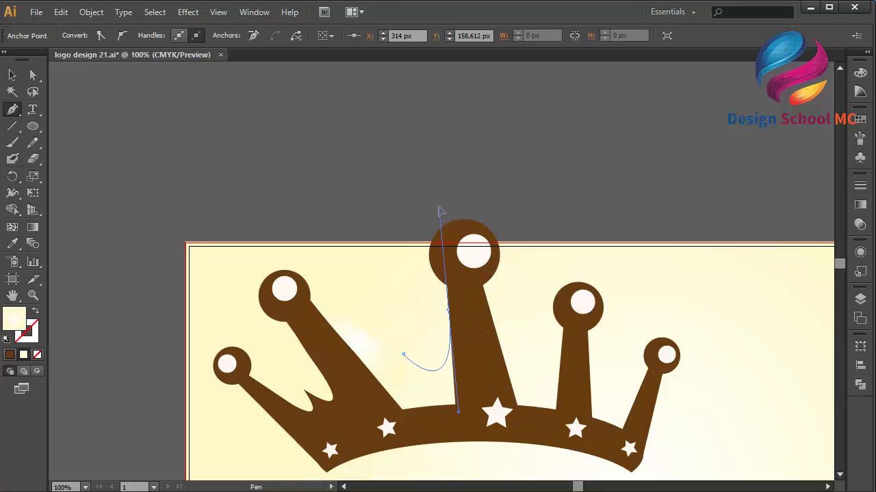
left_click_drag(441, 208, 437, 203)
left_click(472, 337)
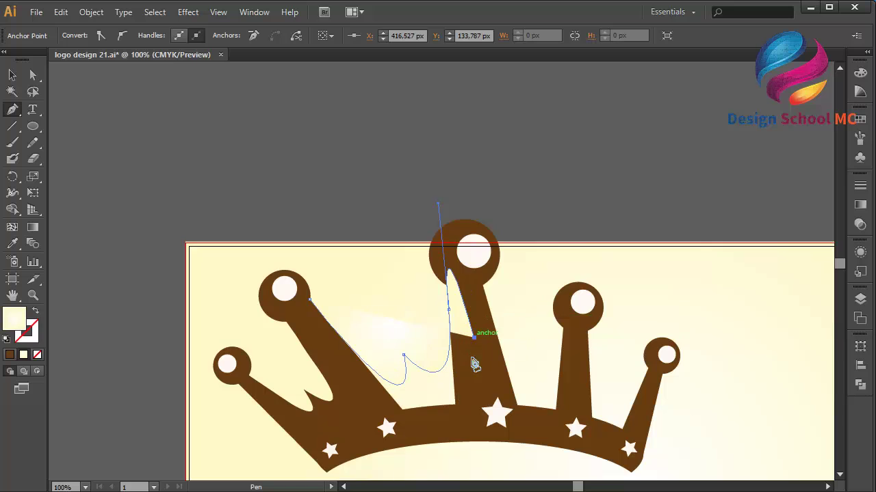
left_click(464, 419)
left_click(421, 427)
left_click(392, 409)
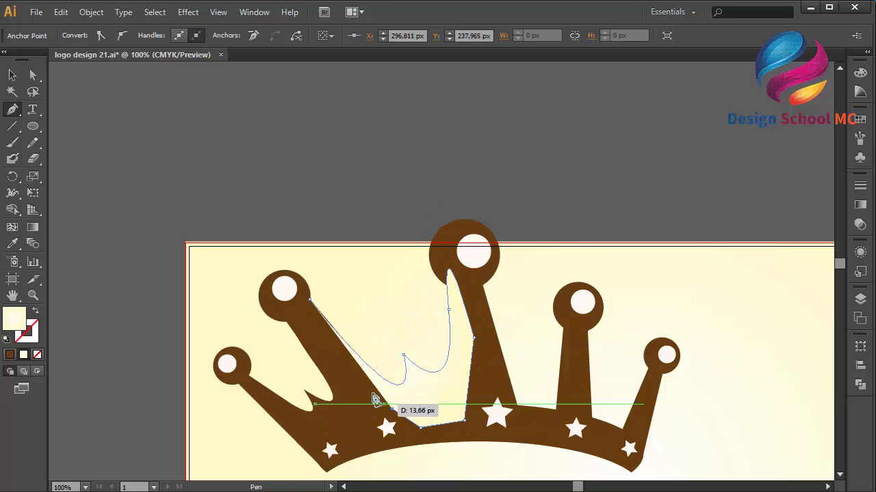
left_click(309, 300)
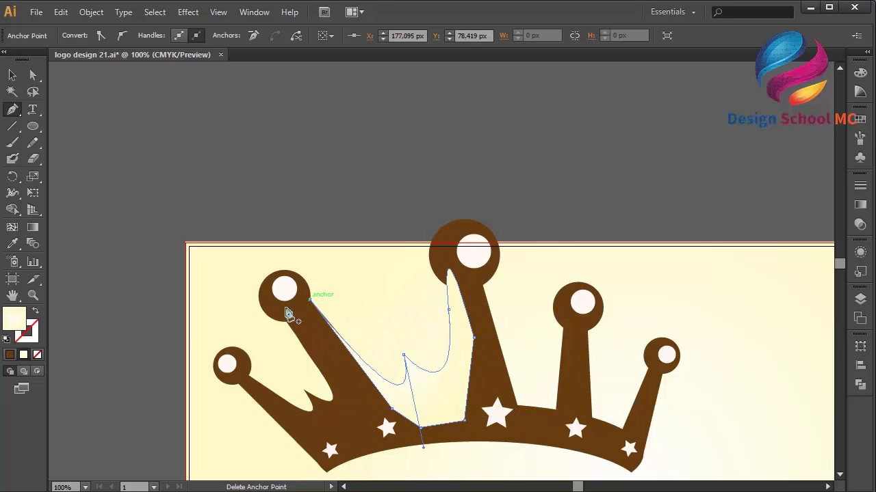
Fill the shape between the second and tallest spikes with brown 683B10.
double_click(17, 314)
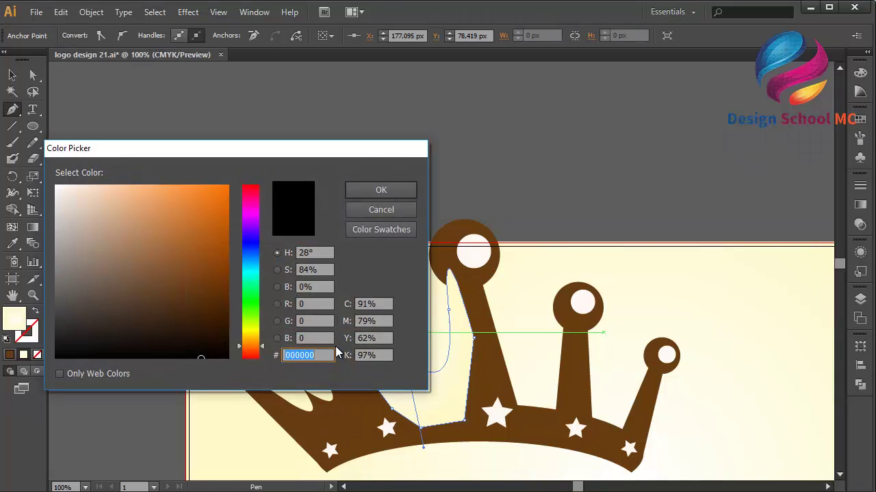
type("683B10")
left_click(359, 187)
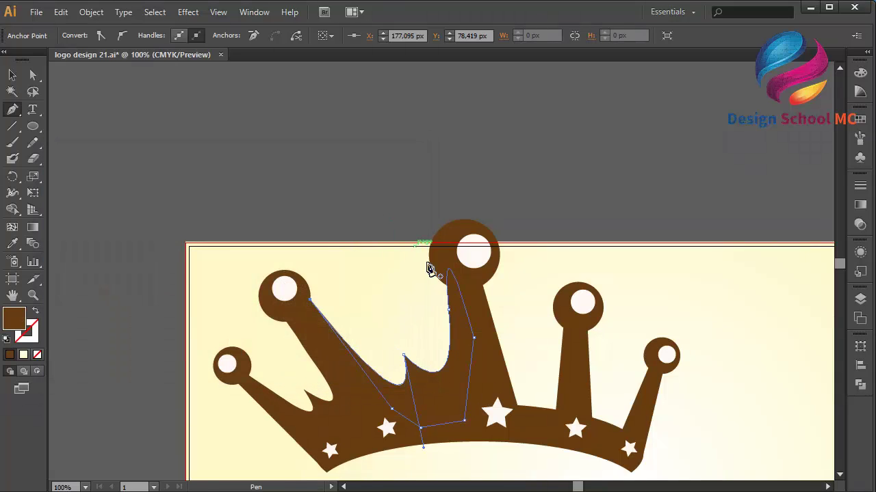
Draw a closed brown shape with the Pen tool between the tallest and fourth spikes, with two curved dips meeting in a point.
left_click(485, 292)
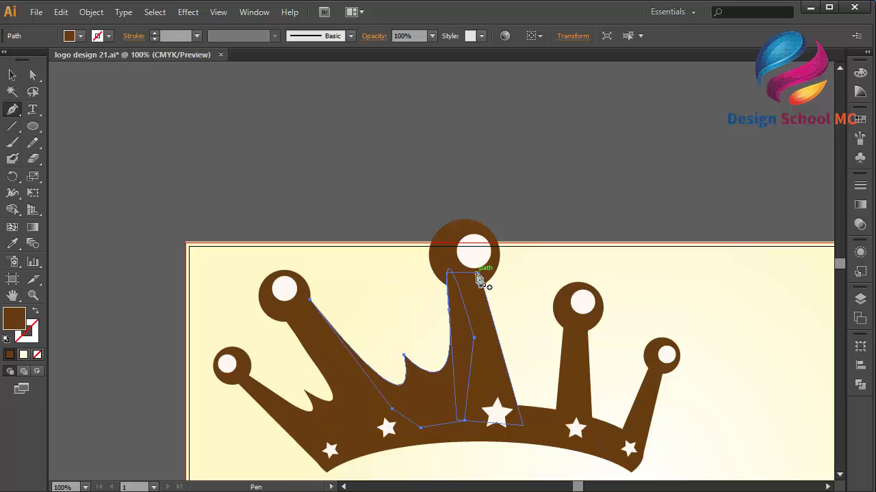
left_click(482, 285)
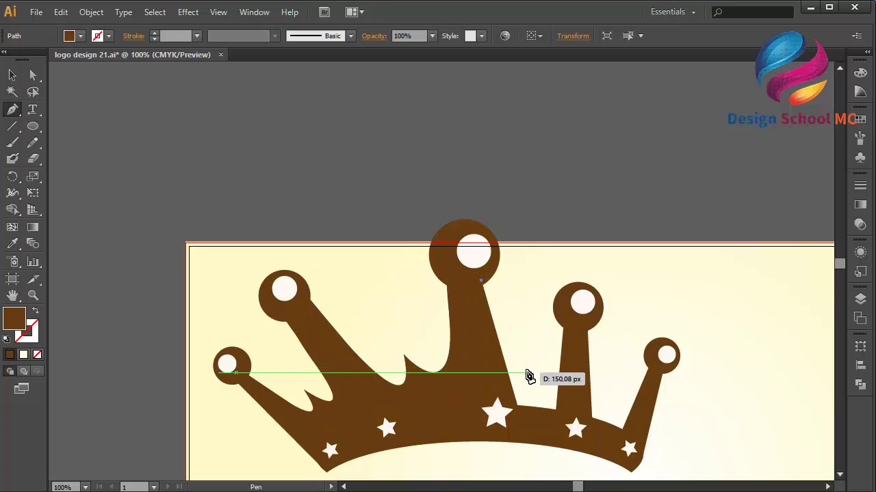
left_click_drag(531, 360, 559, 361)
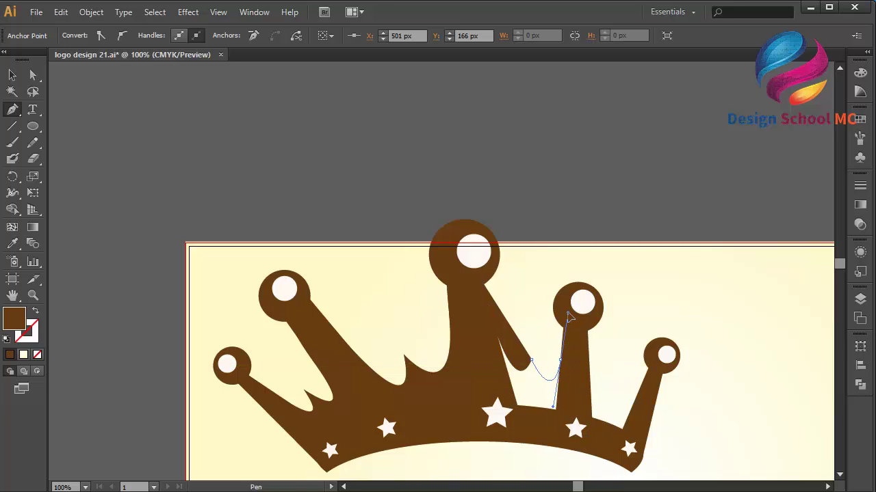
left_click(573, 385)
left_click(550, 430)
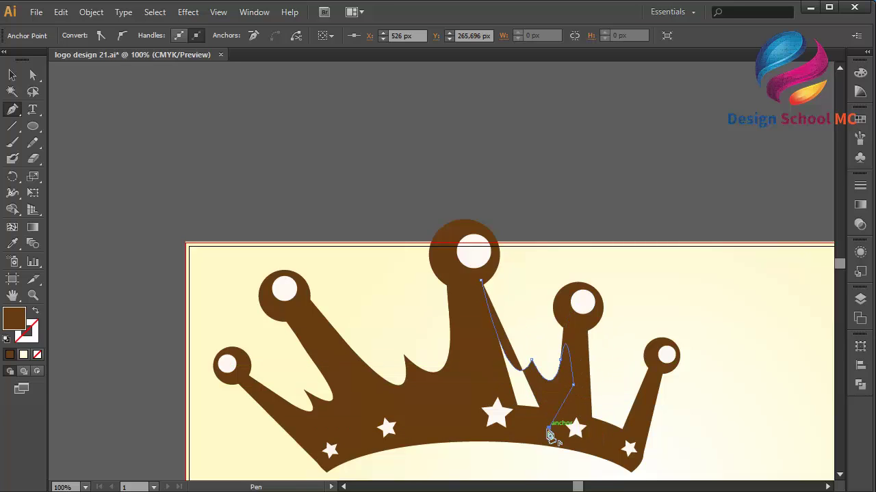
left_click(519, 412)
left_click(499, 390)
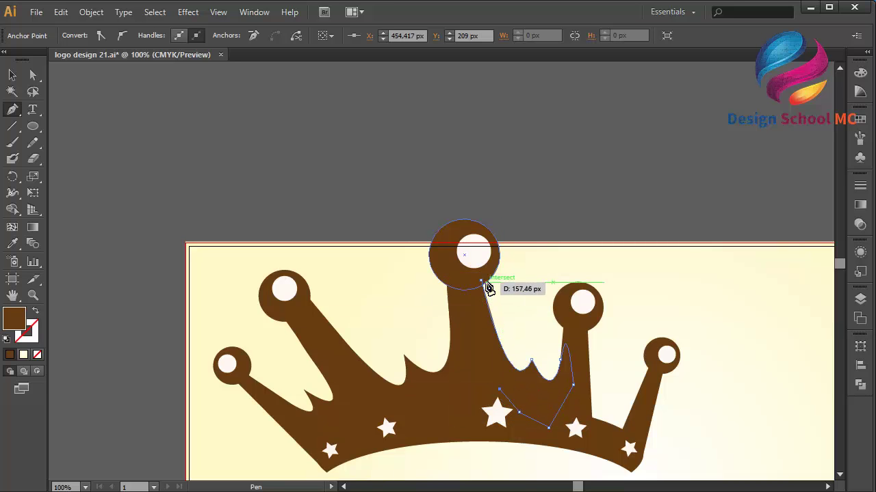
left_click(483, 282)
Draw a closed brown shape with the Pen tool between the fourth and fifth spikes, with two curved dips meeting in a point.
scroll(519, 328, "down", 5)
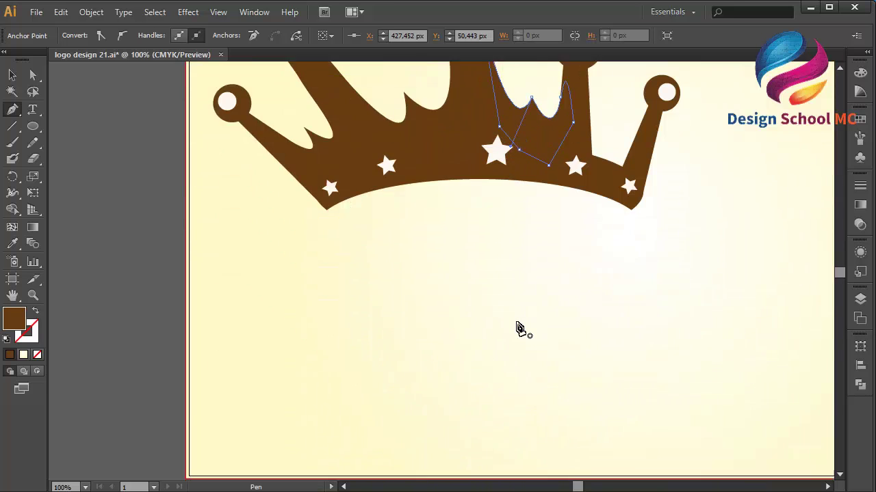
scroll(520, 328, "right", 3)
scroll(520, 328, "down", 2)
scroll(520, 328, "right", 3)
scroll(520, 329, "up", 3)
scroll(520, 328, "left", 3)
scroll(520, 328, "up", 1)
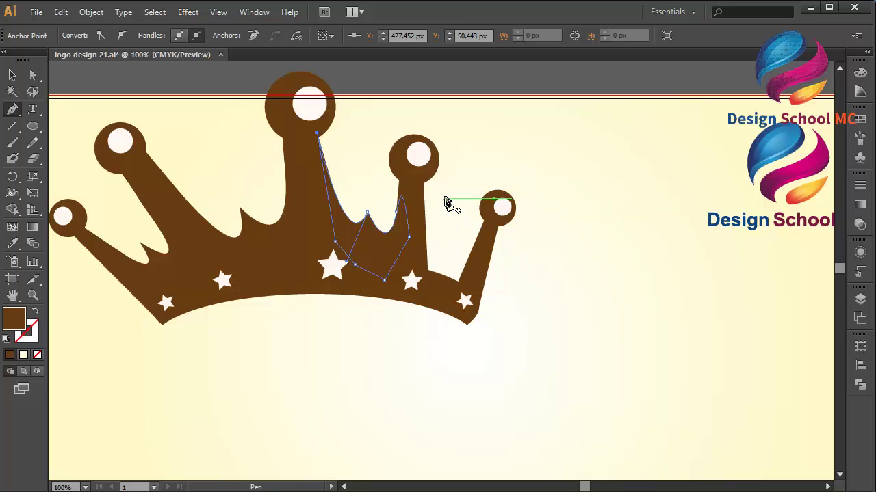
left_click(422, 183)
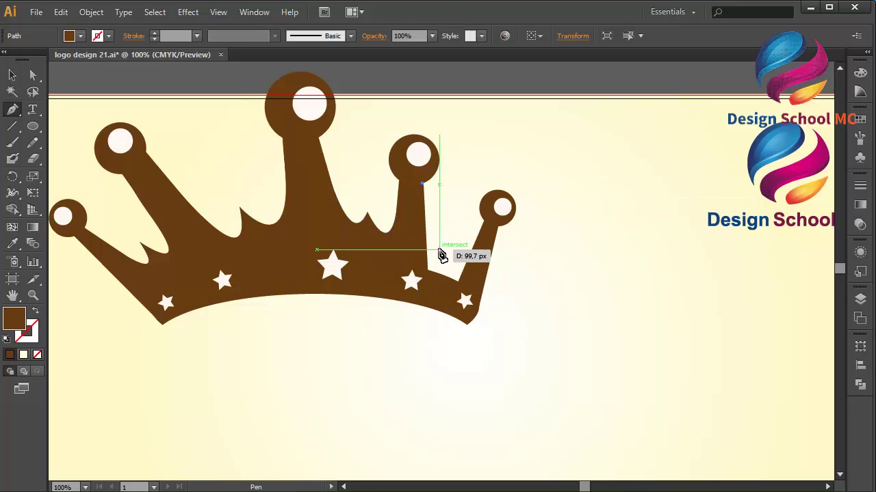
left_click_drag(450, 237, 505, 181)
left_click(481, 263)
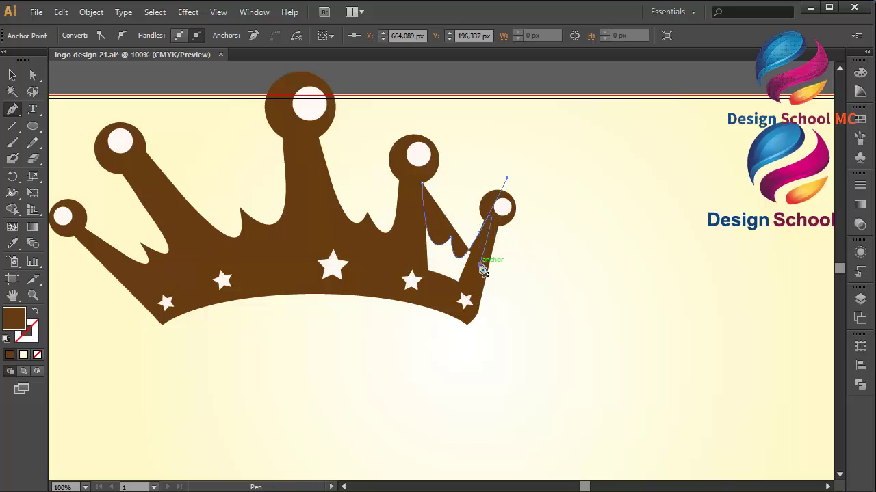
left_click(457, 289)
left_click(430, 280)
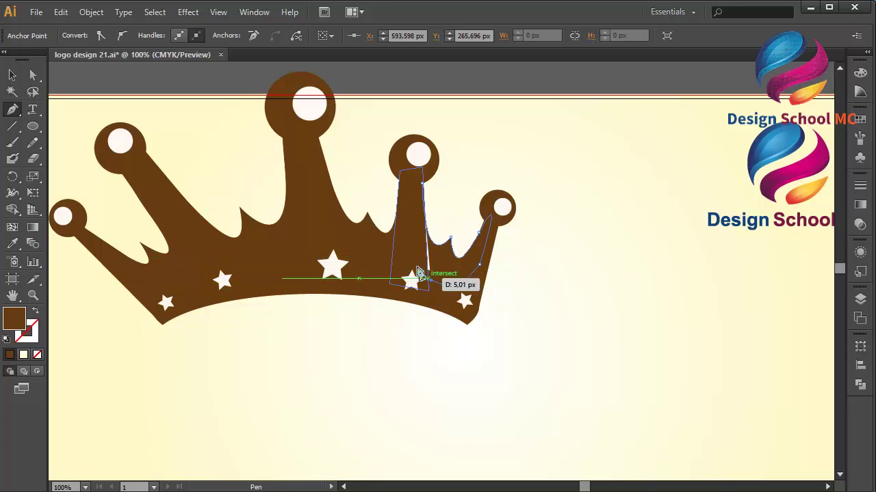
left_click(412, 263)
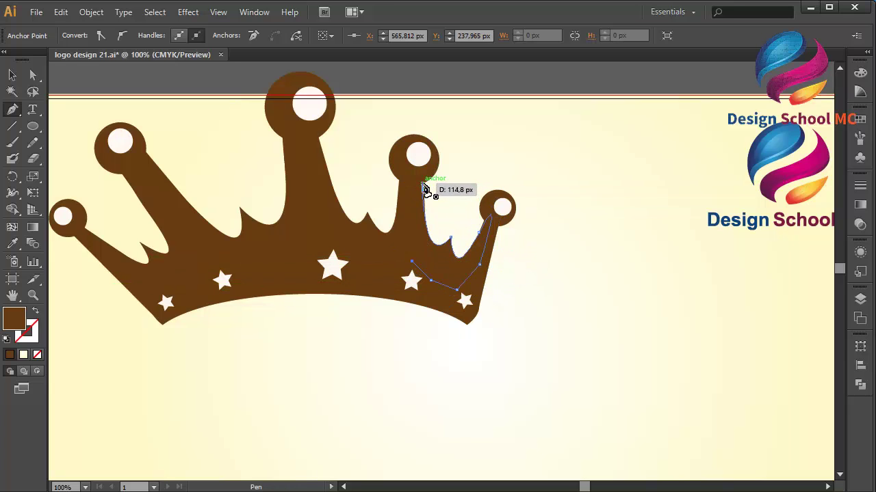
left_click(11, 74)
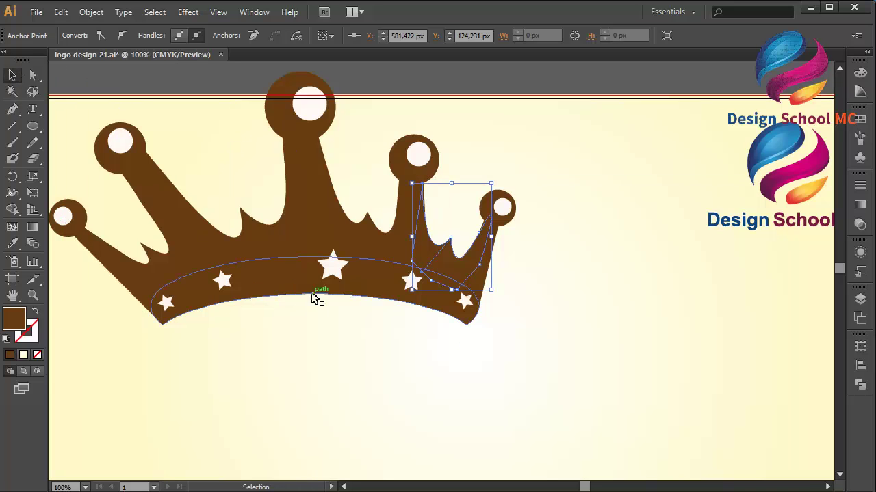
left_click(346, 347)
key("ctrl+minus")
key("ctrl+minus")
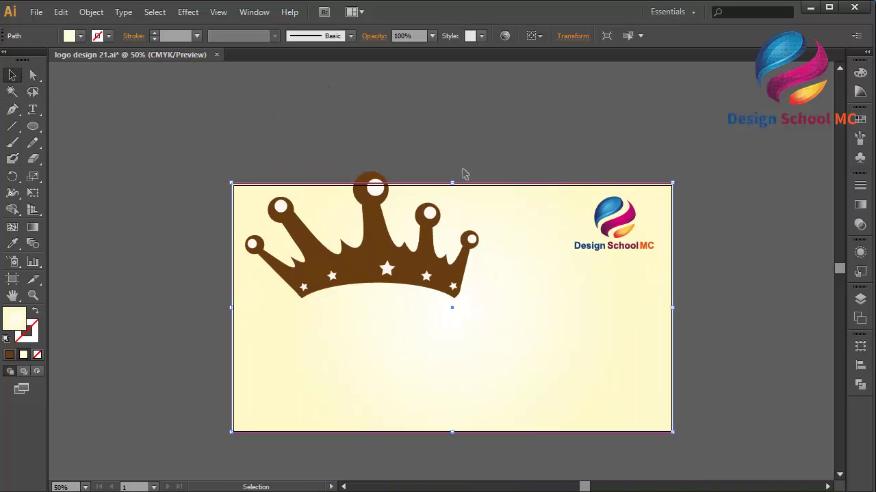
left_click(476, 141)
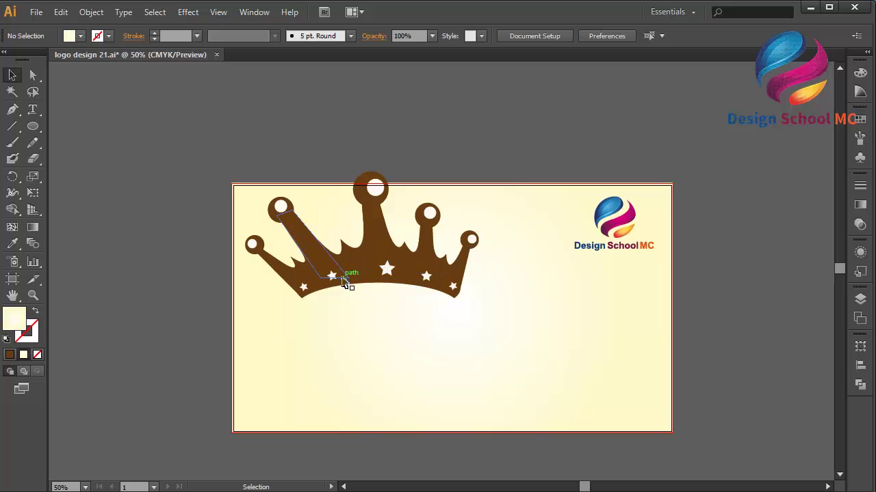
Move each of the five off-white stars upward from the arc toward the bases of the spikes.
scroll(344, 282, "up", 2)
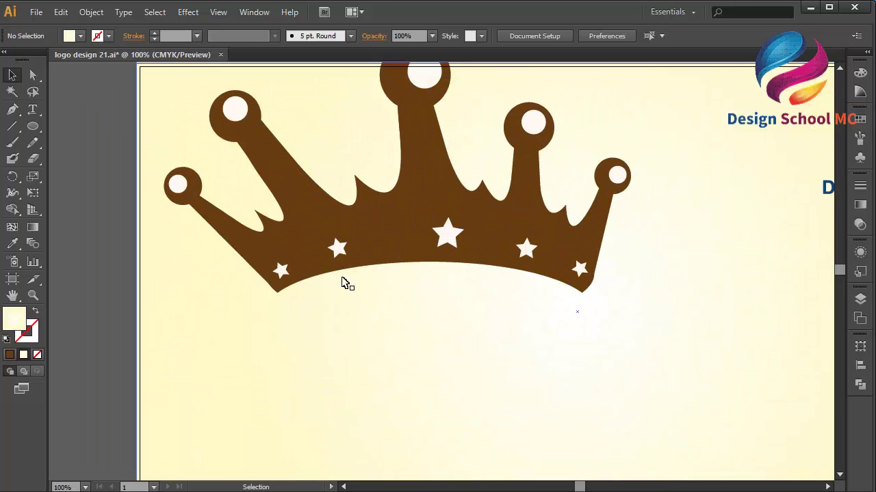
left_click_drag(283, 272, 274, 266)
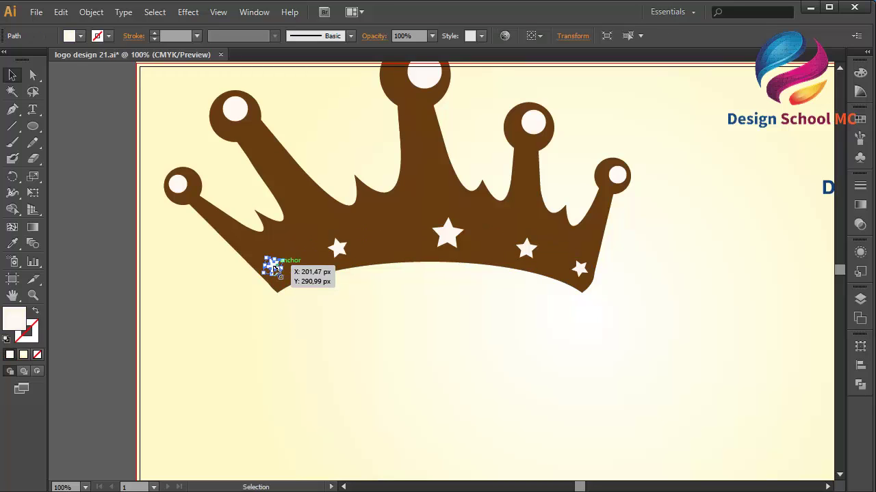
left_click_drag(335, 248, 326, 234)
left_click_drag(444, 239, 435, 212)
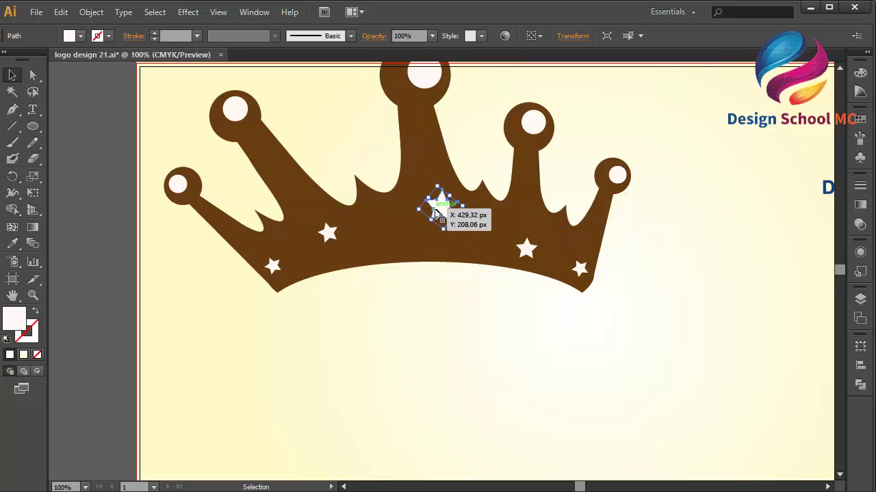
left_click_drag(524, 251, 525, 228)
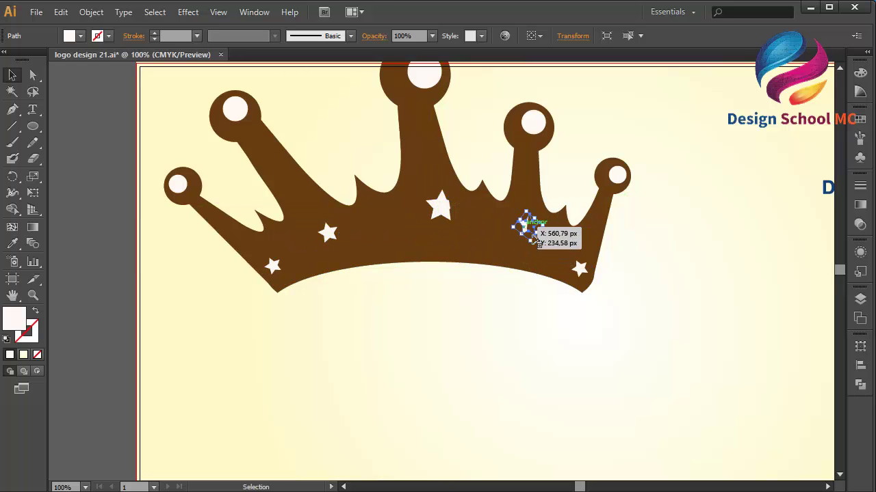
left_click_drag(579, 268, 580, 247)
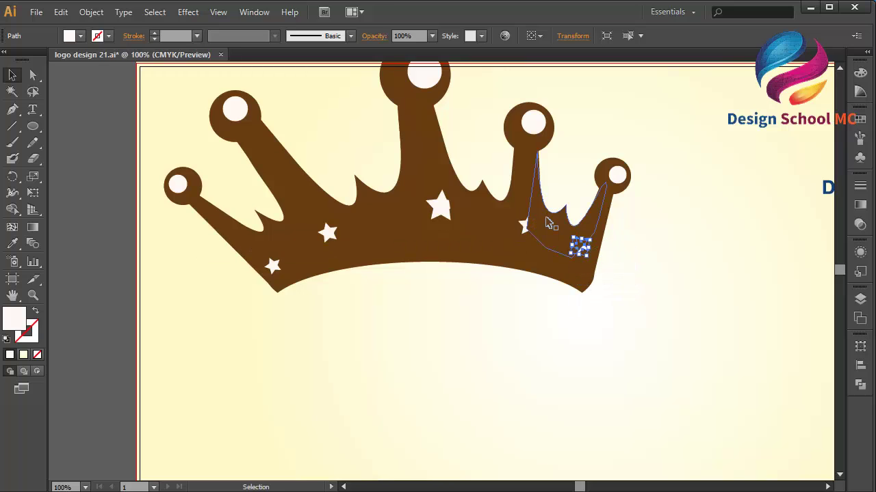
Delete the two stars beneath the fourth and fifth spikes that are partly hidden behind the brown shapes.
left_click(523, 232)
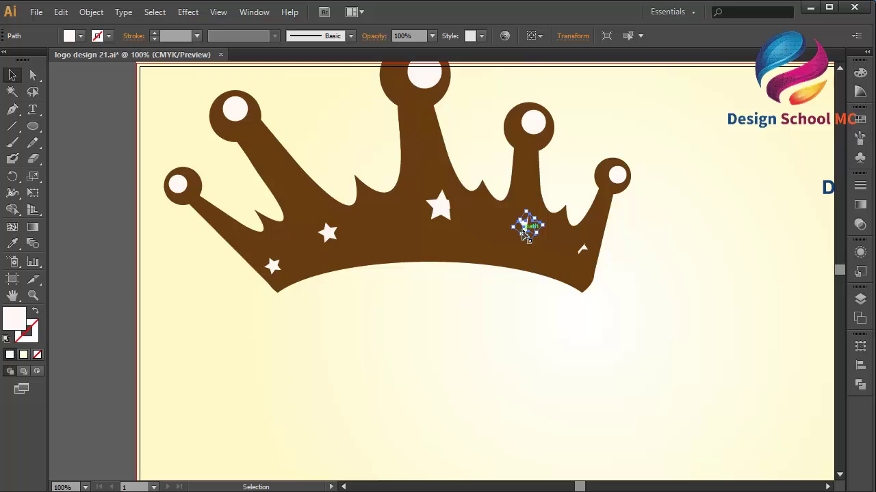
left_click_drag(522, 233, 587, 249)
key("Delete")
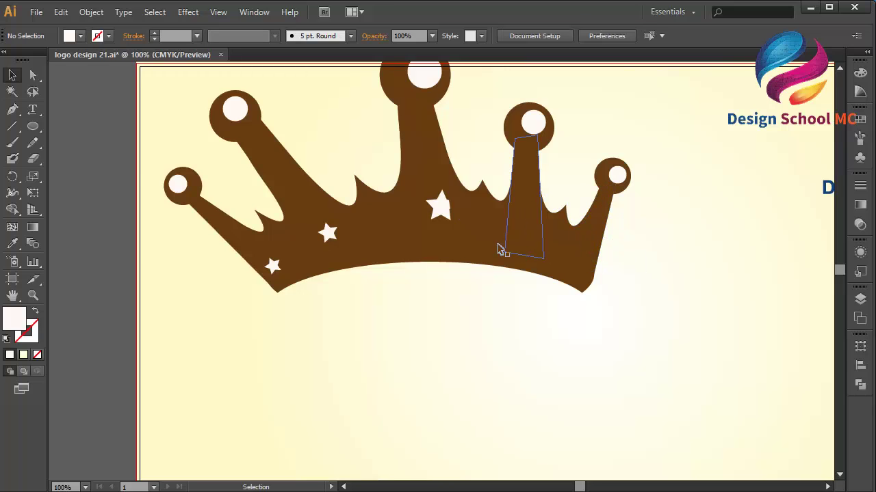
Nudge the middle star slightly right, then paste a copy in front and place it, slightly smaller, beneath the fourth spike.
left_click_drag(431, 211, 439, 212)
left_click(61, 11)
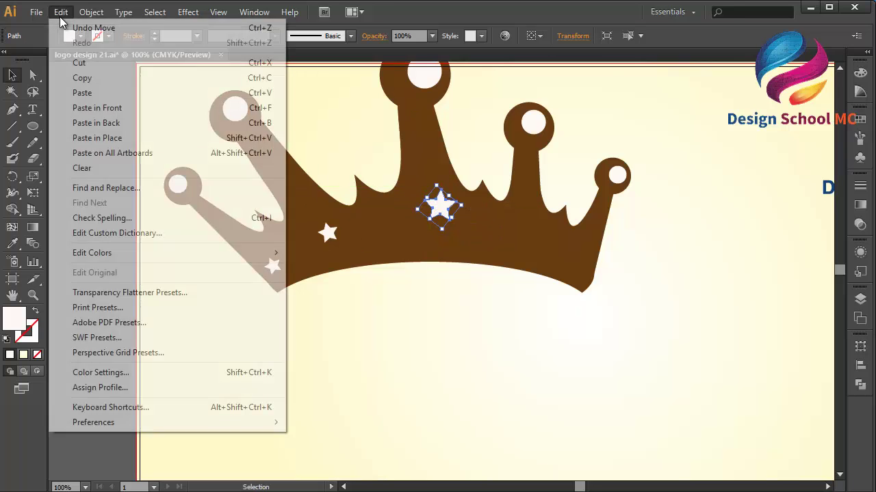
left_click(86, 77)
left_click(61, 12)
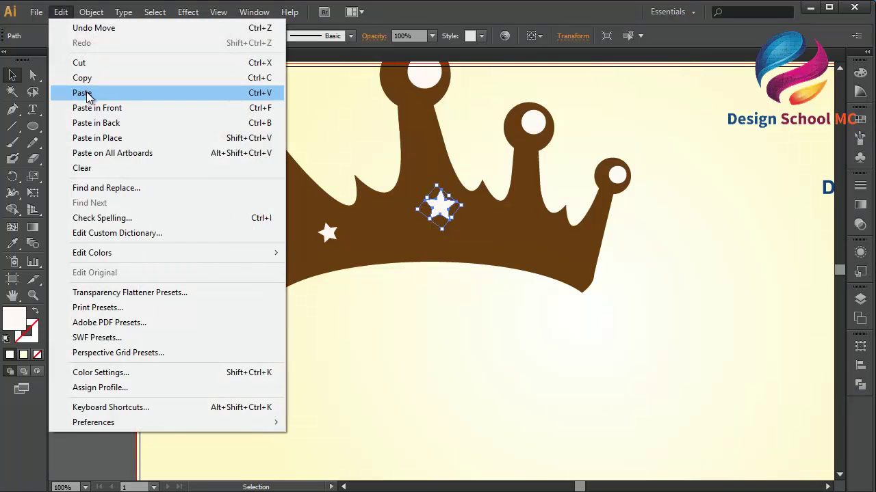
left_click(92, 108)
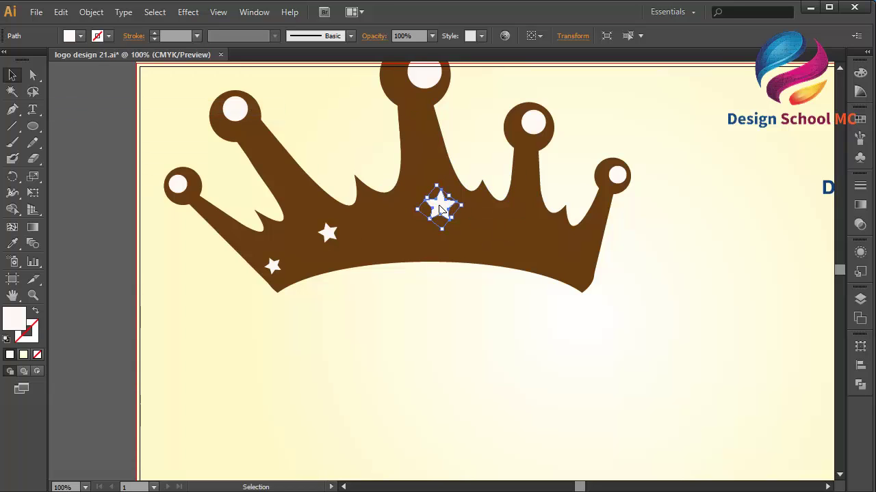
left_click_drag(441, 210, 525, 221)
left_click(61, 12)
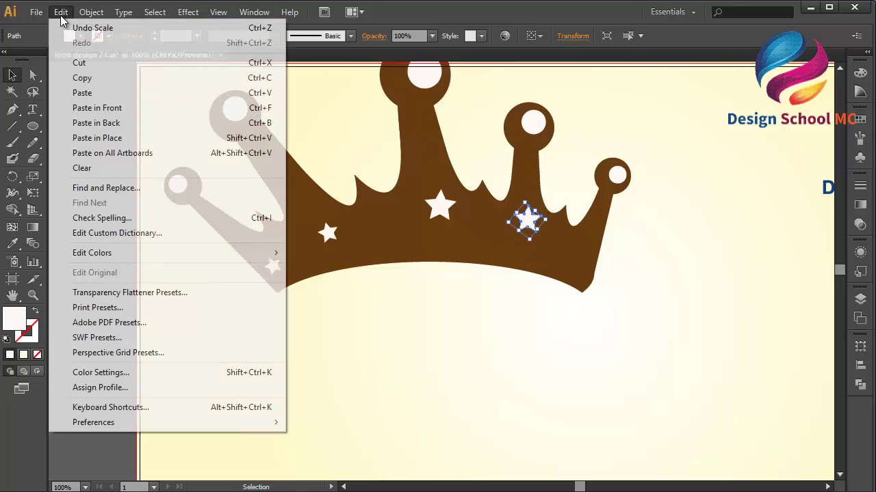
left_click(89, 91)
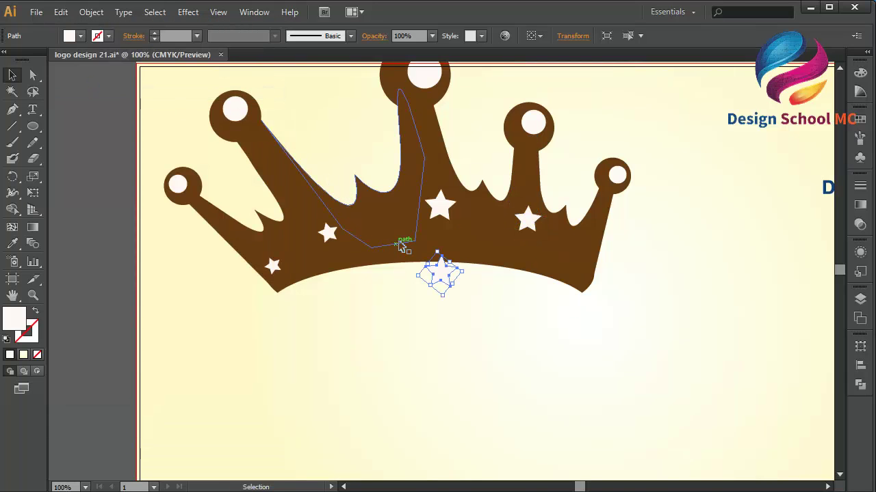
key("ctrl+shift+a")
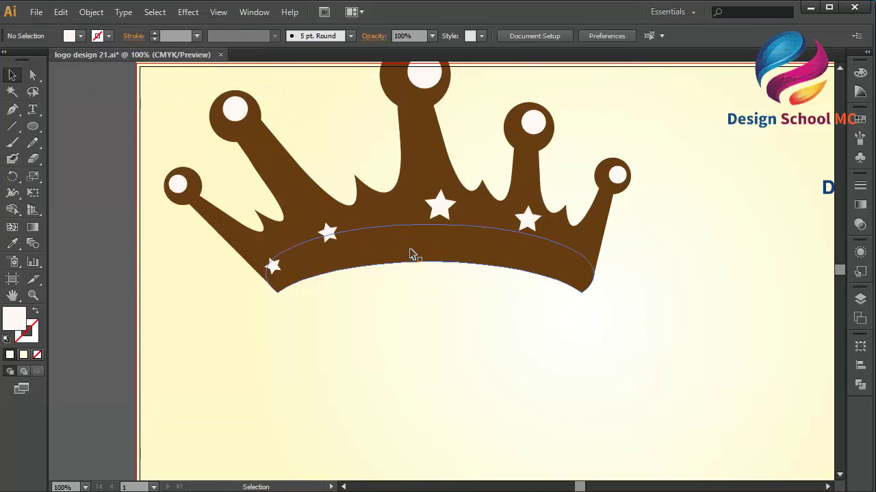
Copy the star beneath the fourth spike in front and place it below the fifth spike, smaller and slightly rotated.
left_click(527, 220)
left_click(61, 11)
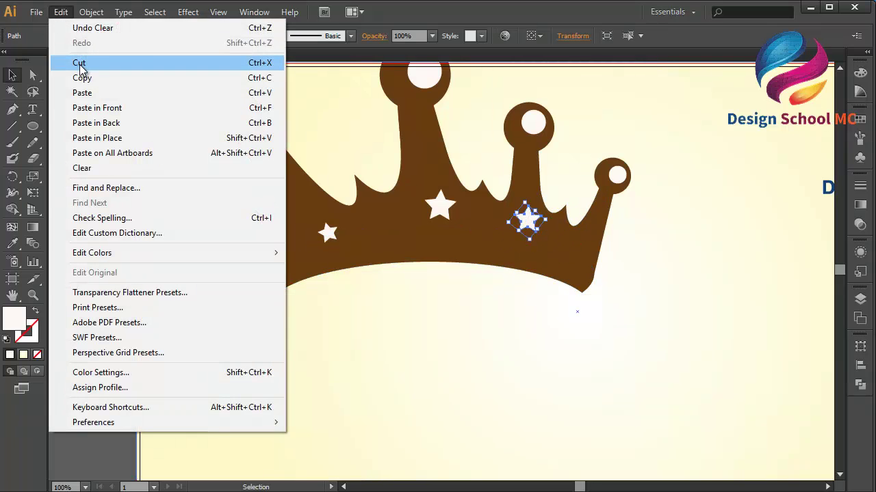
left_click(77, 77)
left_click(61, 11)
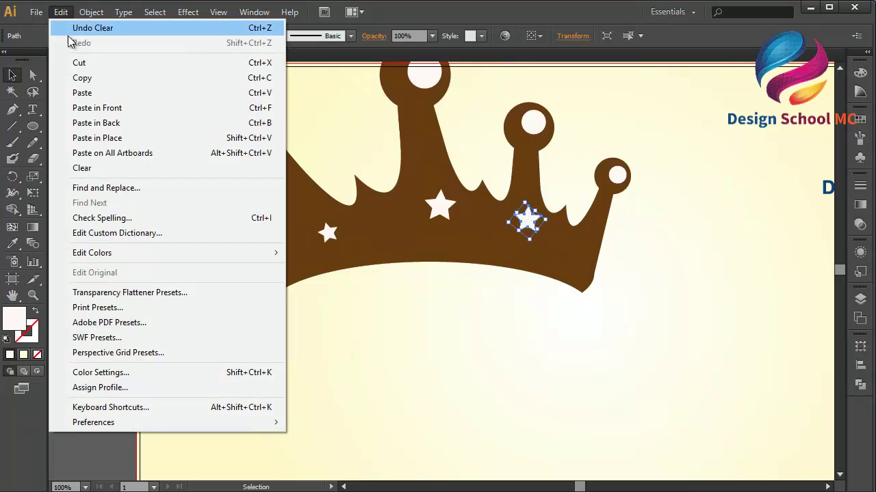
left_click(102, 107)
left_click_drag(527, 223, 579, 250)
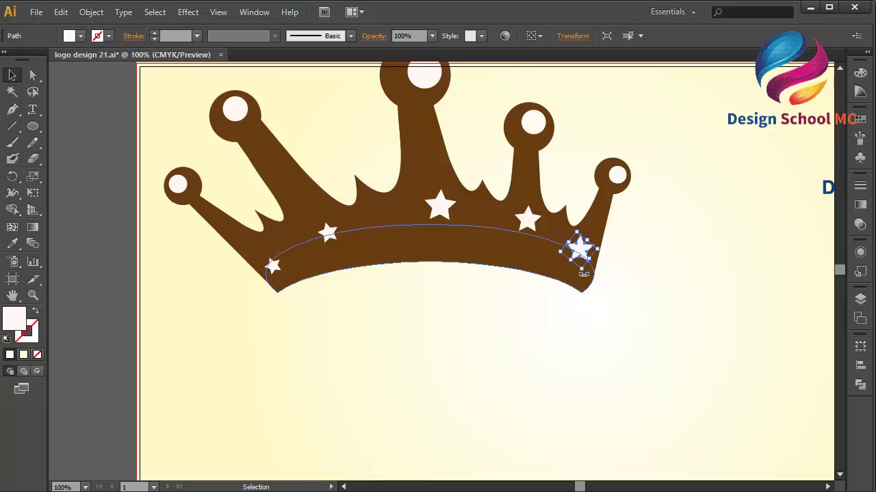
left_click_drag(584, 281, 580, 244)
left_click(649, 243)
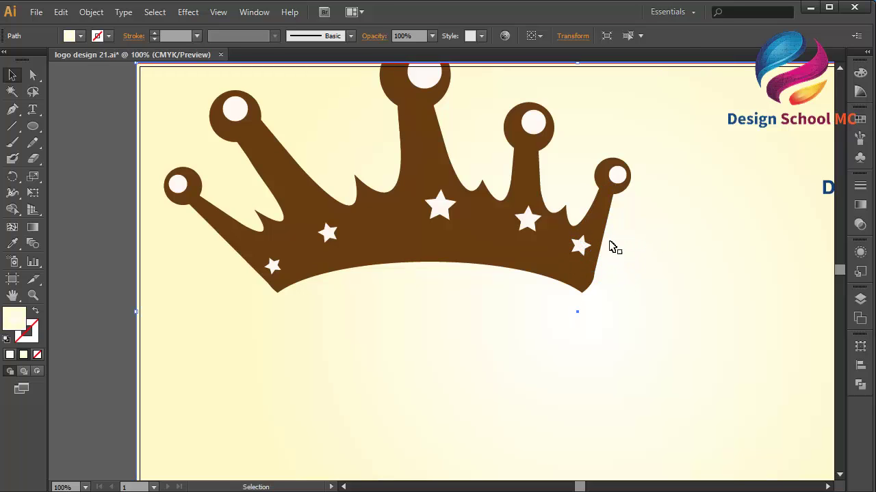
Rotate the star beneath the fourth spike slightly and deselect it.
left_click(531, 230)
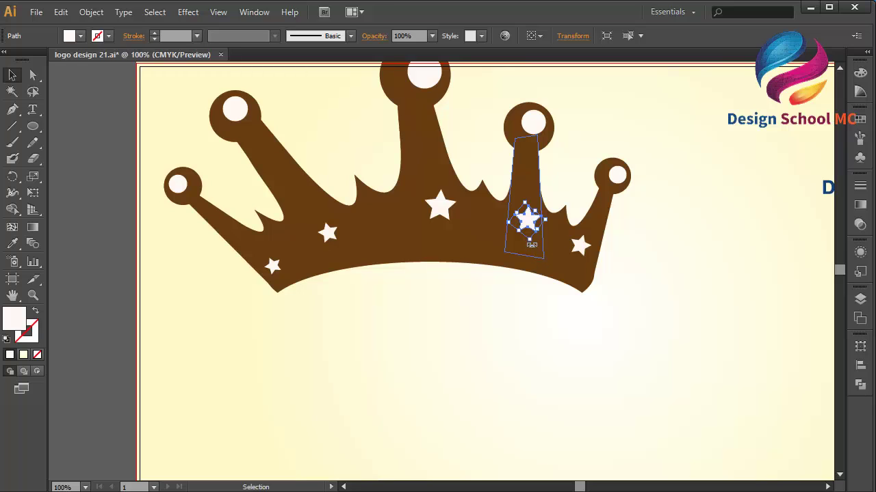
left_click_drag(532, 244, 536, 253)
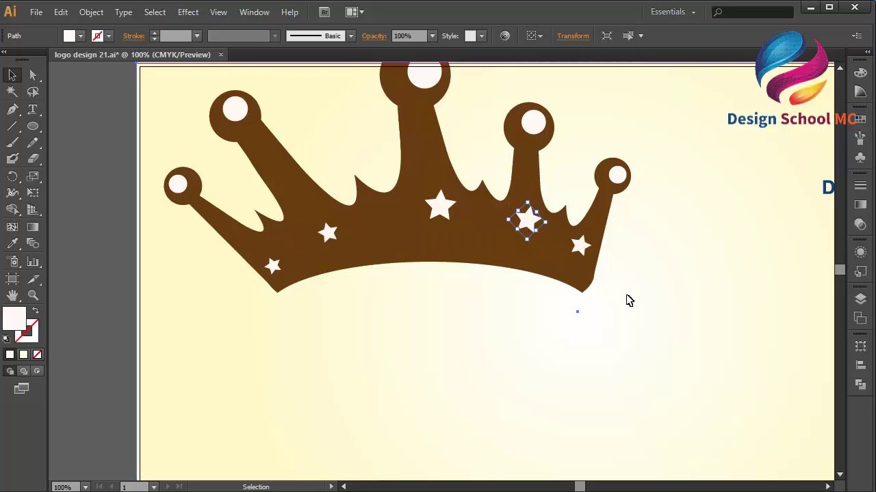
left_click(630, 301)
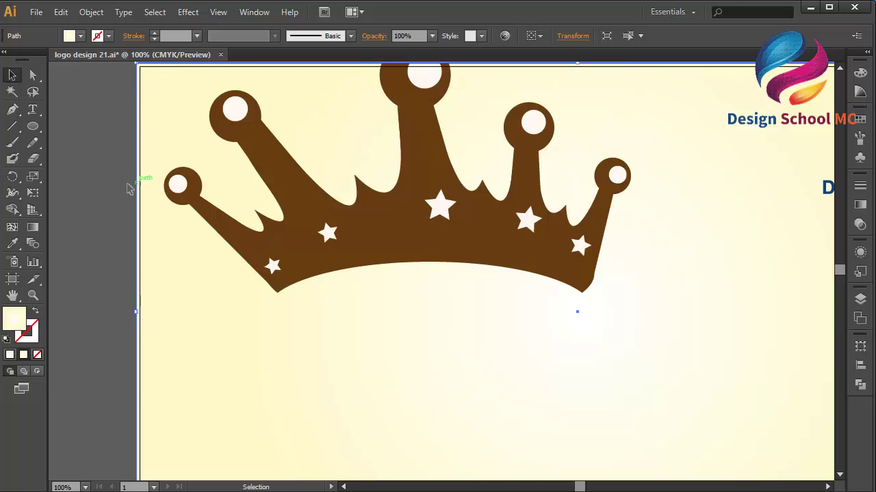
left_click(103, 191)
Draw a closed tapering swoosh from the left end of the crown's base arc, curving underneath to a point below the middle.
scroll(104, 192, "up", 5)
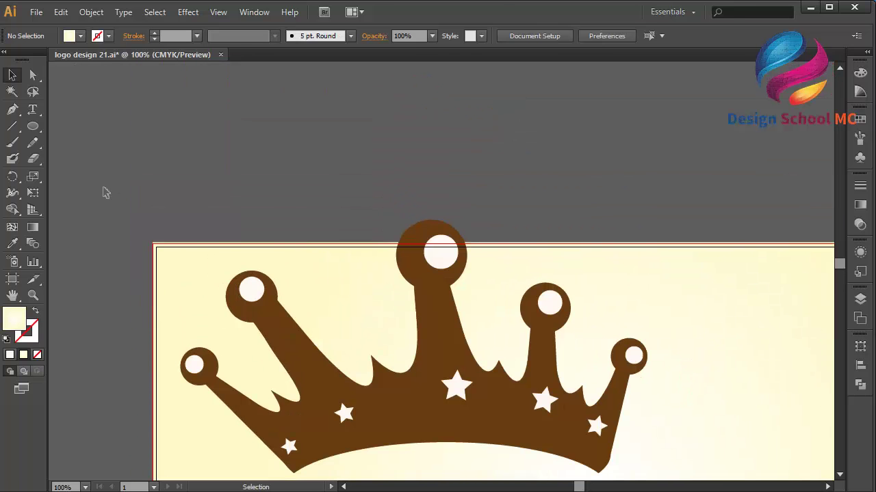
scroll(105, 192, "right", 1)
scroll(104, 192, "down", 7)
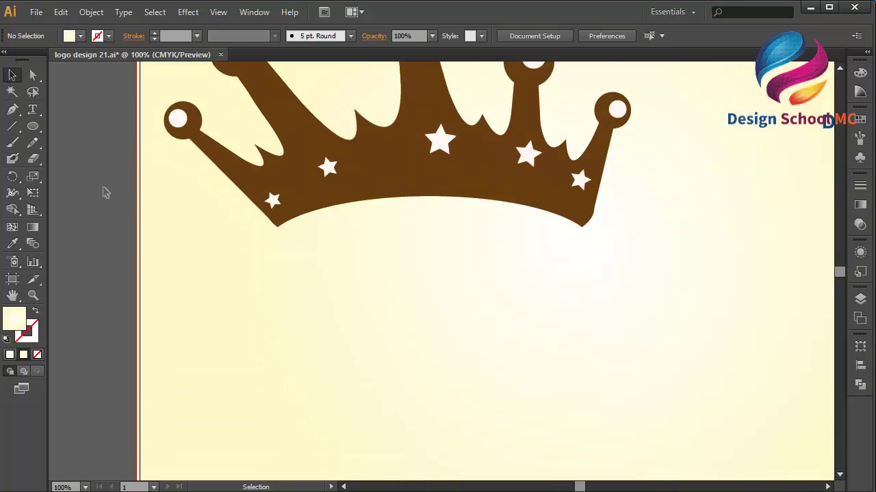
scroll(105, 192, "up", 4)
scroll(105, 192, "right", 1)
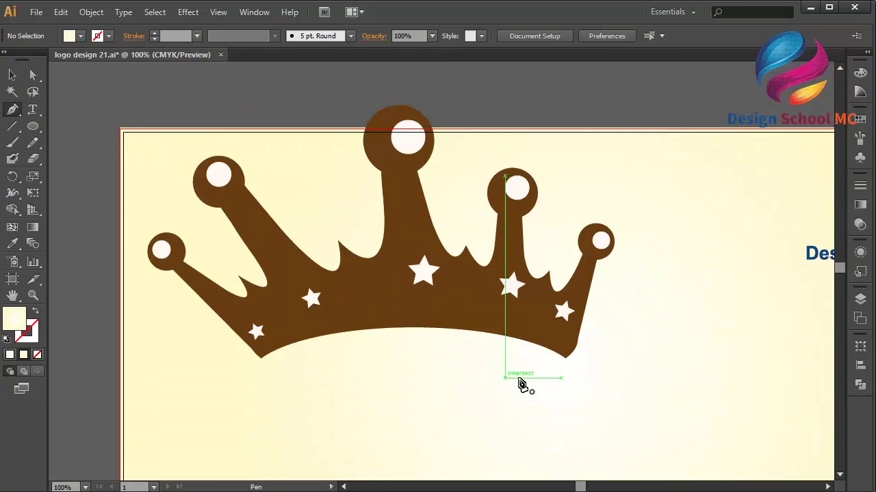
left_click(303, 340)
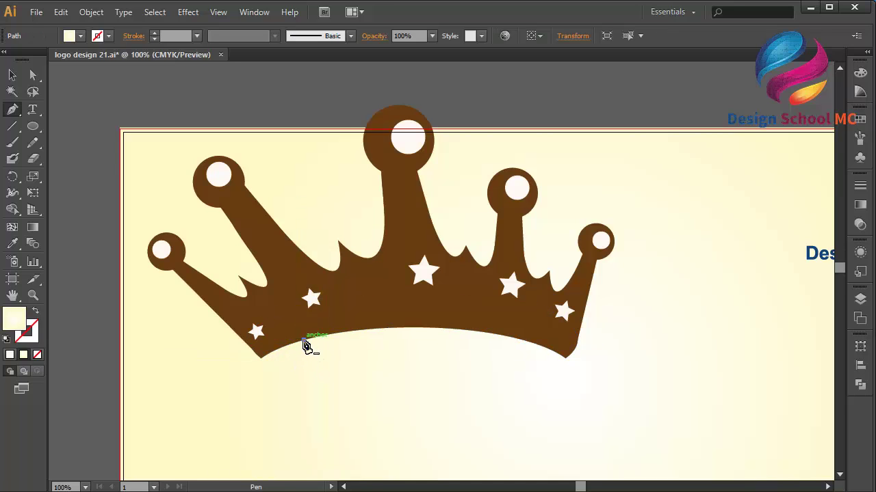
left_click_drag(452, 393, 710, 403)
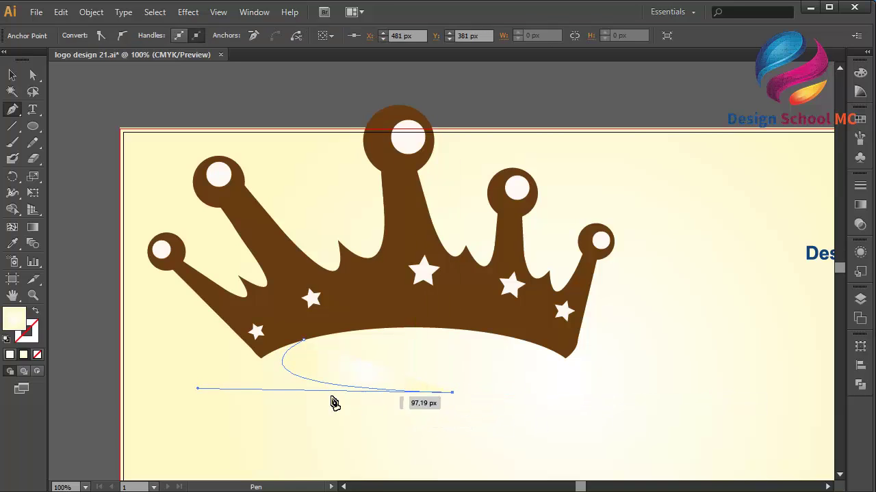
mouse_move(334, 403)
left_mouse_down()
mouse_move(296, 391)
mouse_move(356, 404)
mouse_move(331, 397)
left_mouse_up()
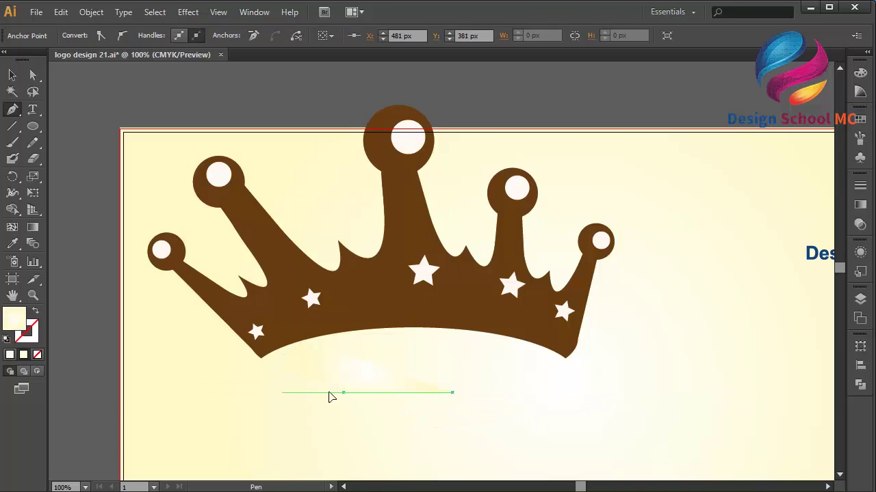
left_click_drag(261, 392, 261, 392)
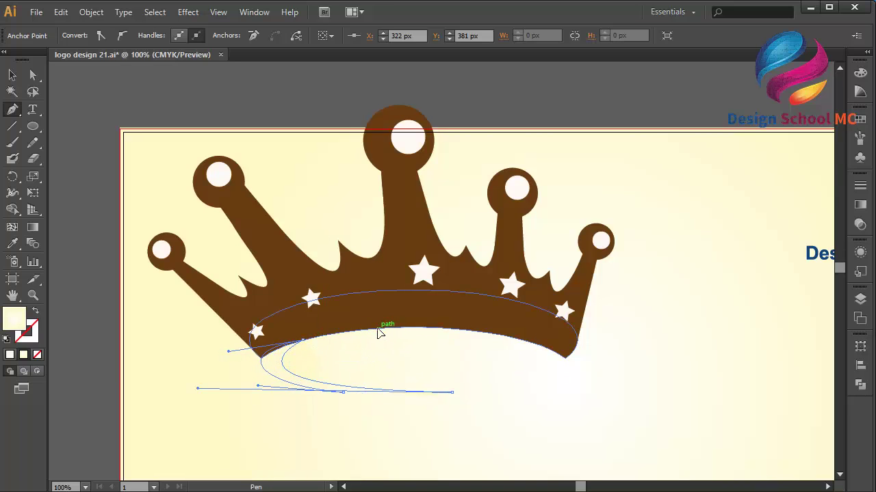
double_click(15, 320)
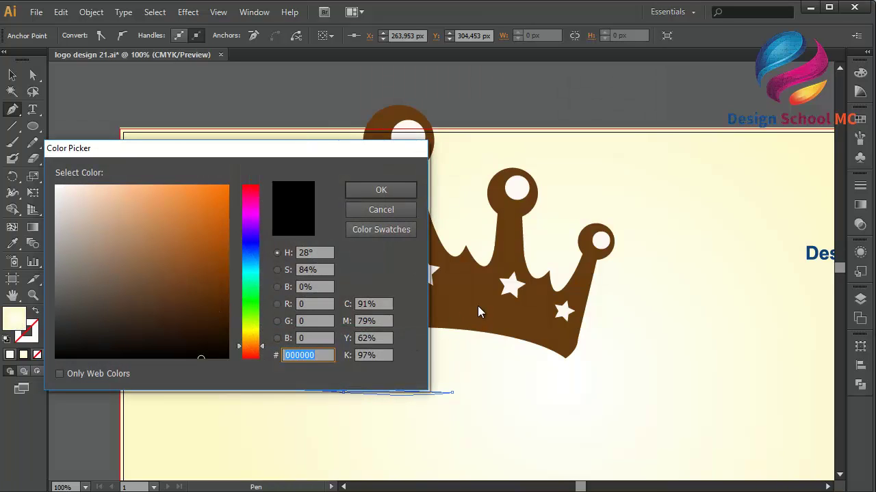
right_click(328, 355)
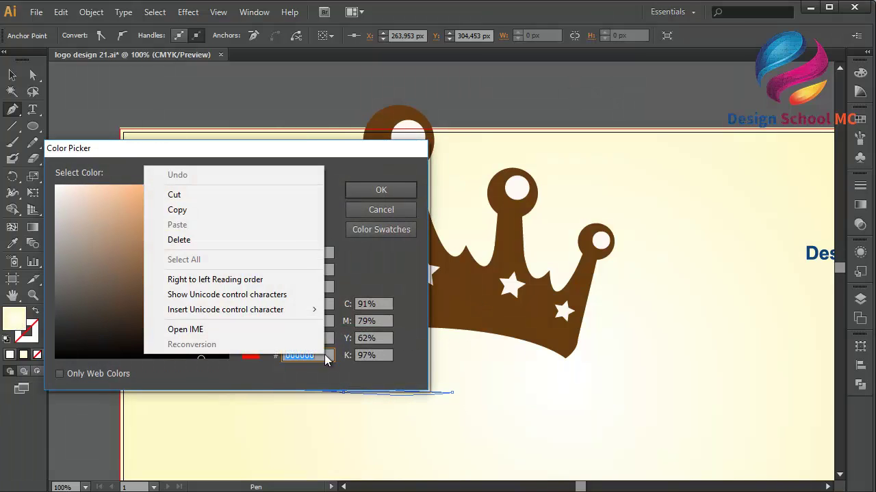
left_click(377, 212)
left_click(376, 212)
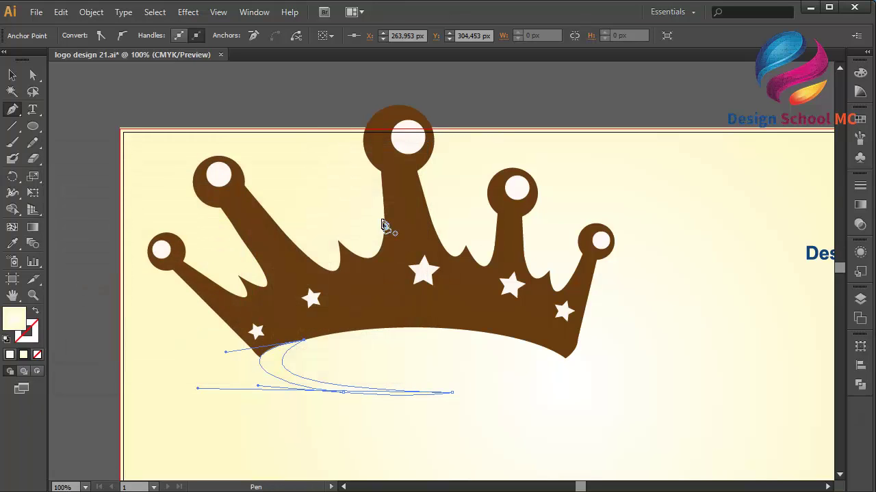
Copy the brown hex code 683B10 from the middle spike's fill, leaving that fill as it is.
left_click(15, 73)
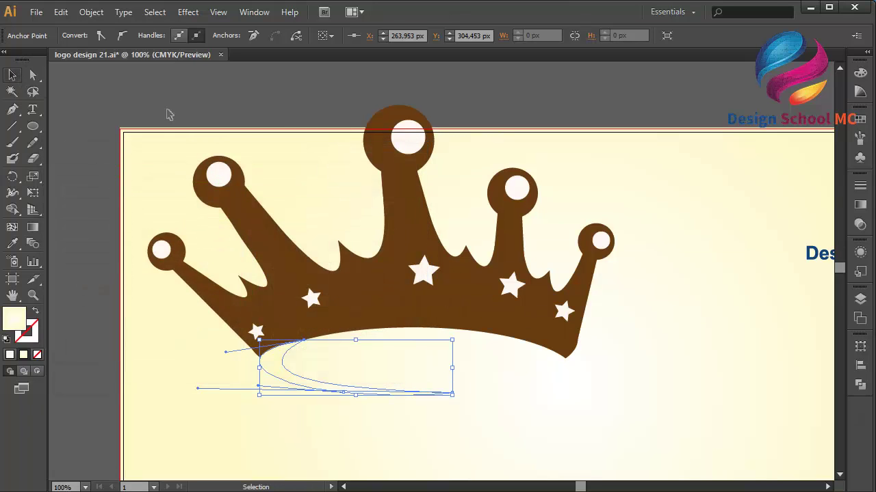
left_click(408, 203)
double_click(15, 318)
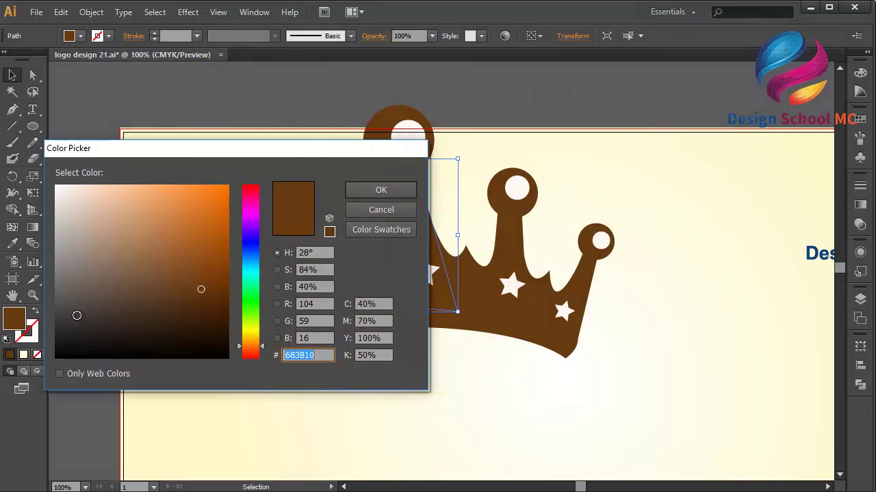
right_click(322, 356)
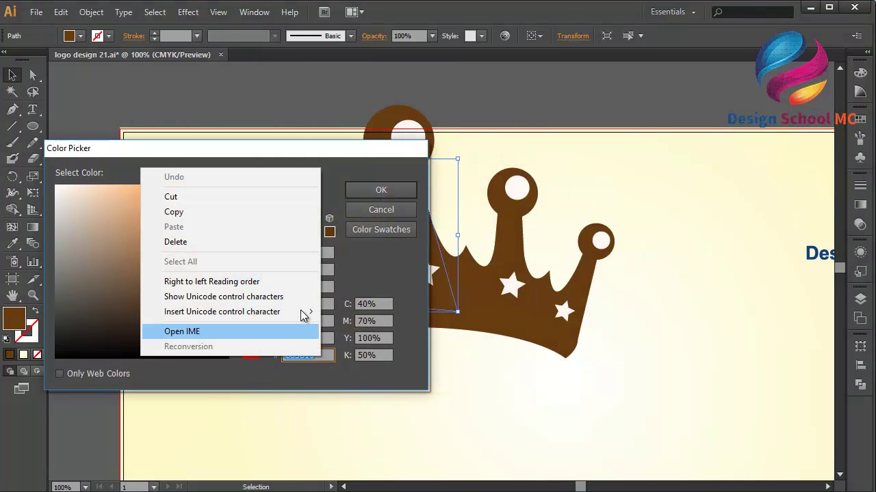
left_click(242, 214)
left_click(372, 210)
Fill the swoosh beneath the crown with the copied brown 683B10 and deselect it.
left_click(276, 371)
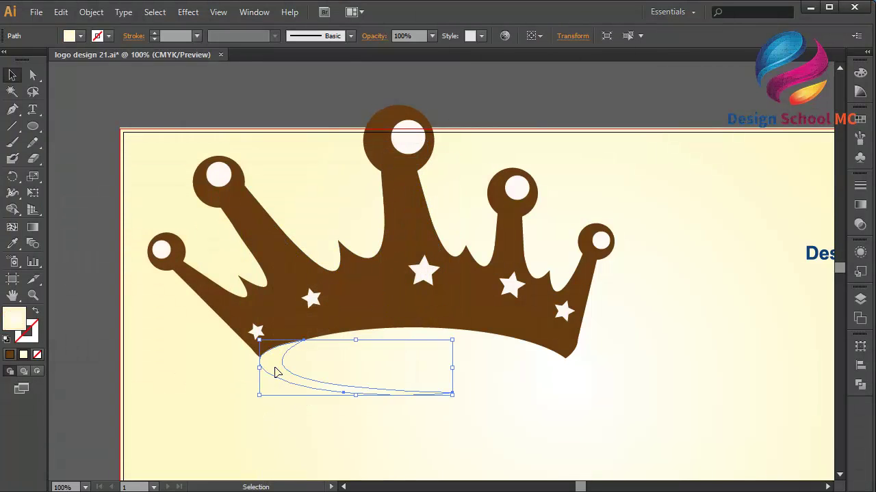
double_click(17, 319)
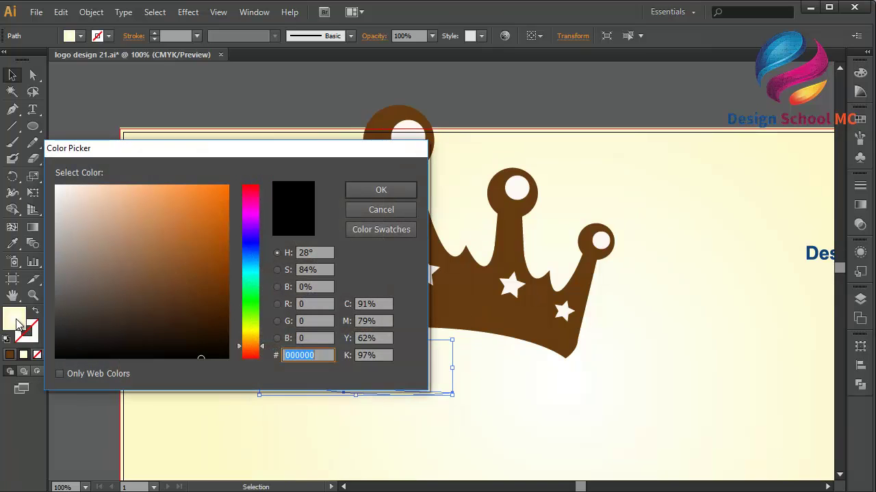
right_click(322, 356)
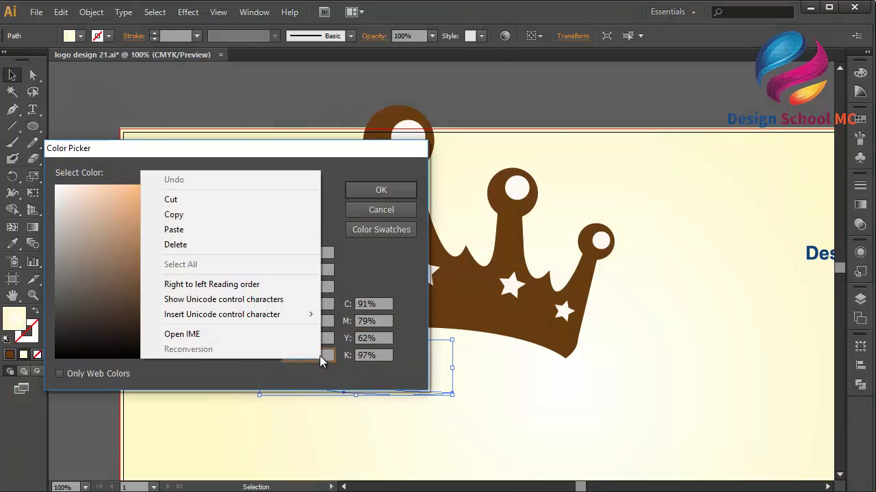
left_click(240, 229)
left_click(381, 189)
left_click(502, 94)
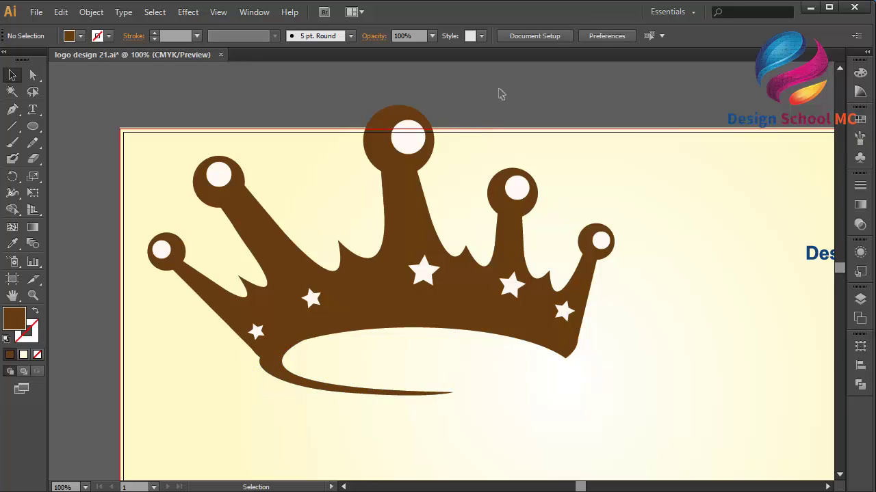
Group all crown shapes, circles, stars and the swoosh, leaving the background out of the selection.
key("ctrl+minus")
key("ctrl+minus")
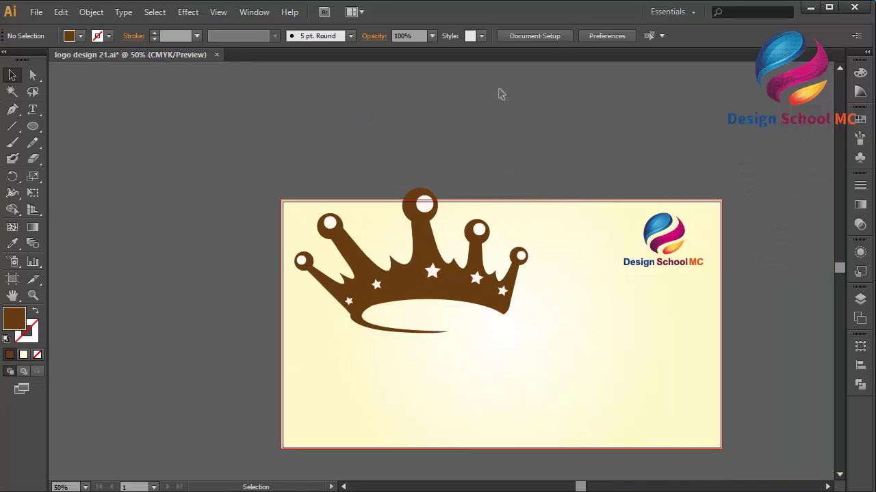
left_click_drag(541, 147, 283, 342)
left_click(391, 358, "shift")
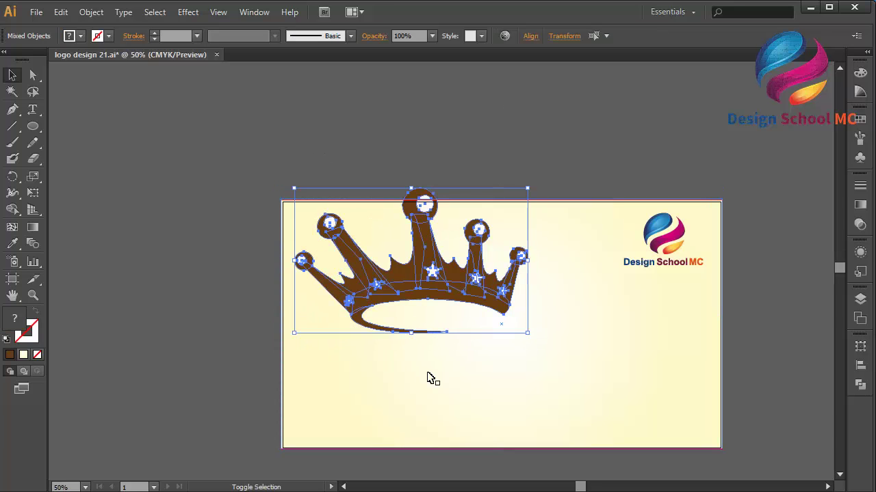
right_click(428, 377)
left_click(461, 307)
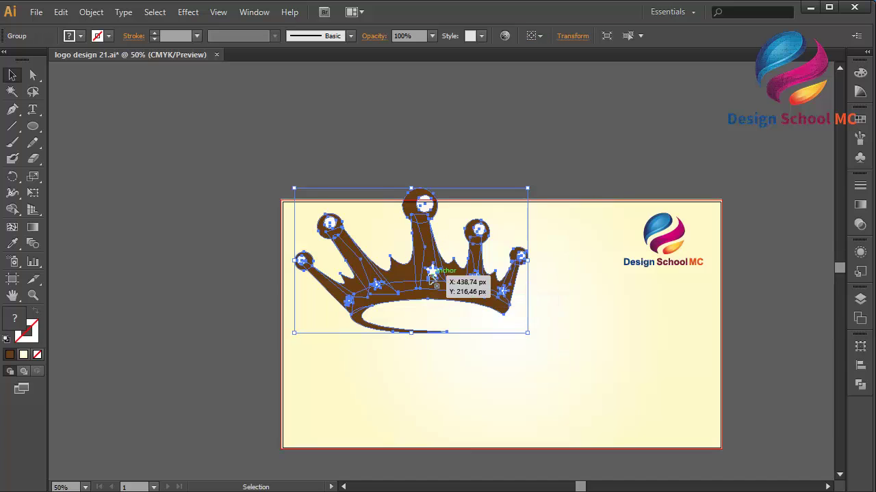
Move the grouped crown to the middle of the artboard and enlarge it proportionally.
left_click_drag(434, 276, 506, 335)
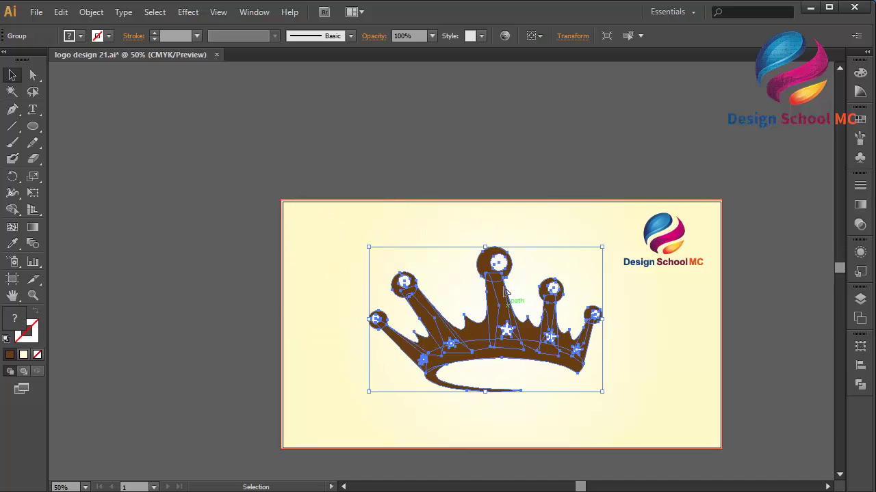
left_click_drag(485, 246, 482, 219)
key("ctrl+minus")
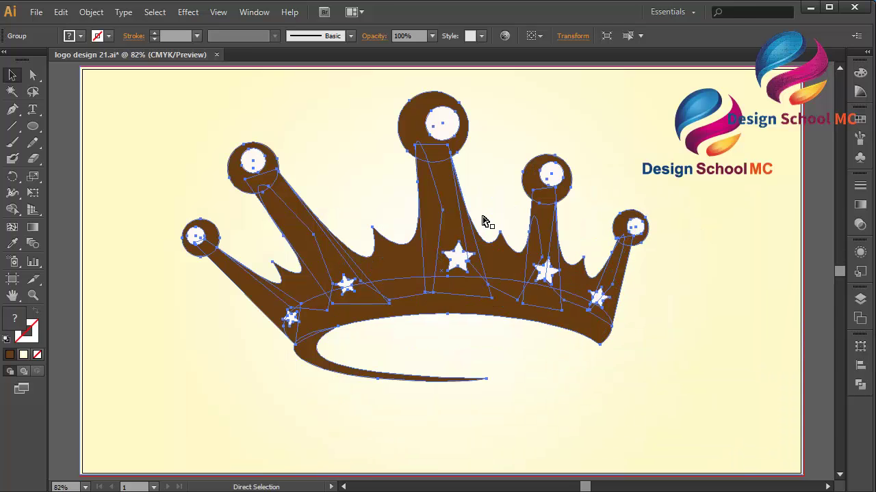
Nudge the crown group down and slightly right to centre it on the background, then deselect it.
key("Down")
key("Down")
key("Down")
key("Down")
key("Down")
key("Down")
key("Down")
key("Down")
key("Down")
key("Down")
key("Down")
key("Down")
key("Down")
key("Down")
key("Down")
key("Down")
key("Down")
key("Down")
key("Down")
key("Down")
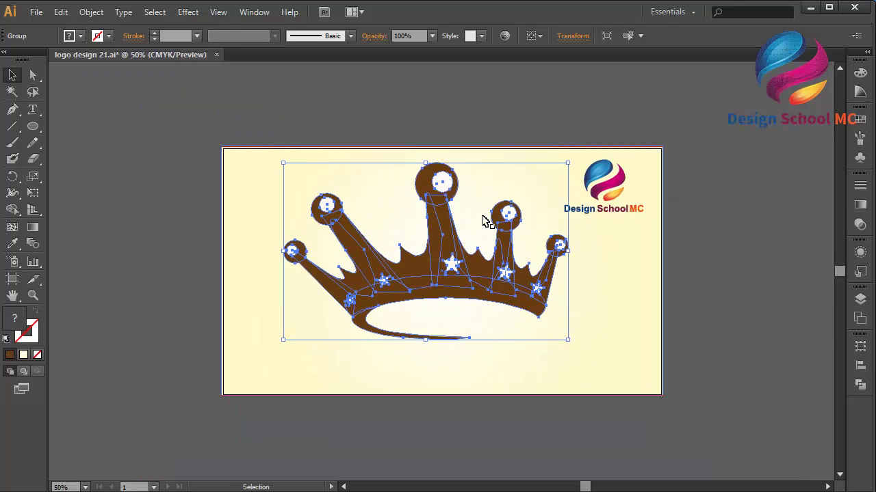
key("Down")
key("Down")
key("Down")
key("Down")
key("Down")
key("Down")
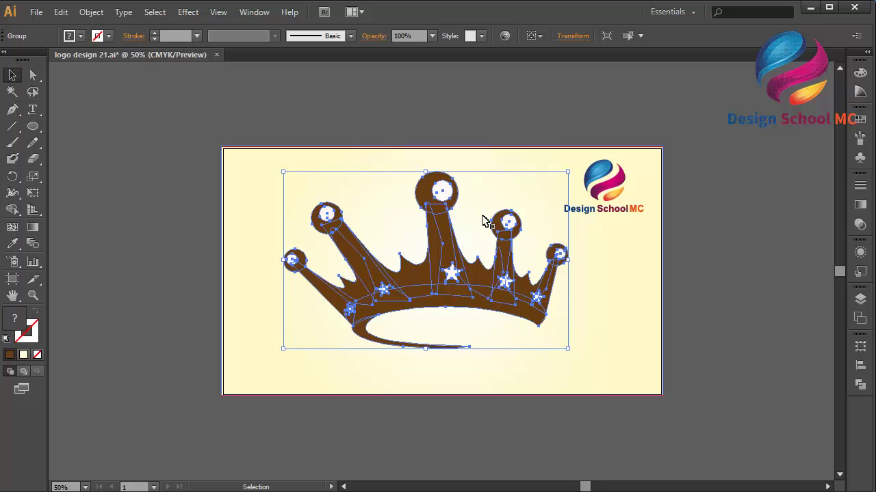
key("Right")
key("Right")
key("Right")
key("Right")
key("Right")
key("Right")
key("Right")
key("Right")
key("Right")
key("Right")
key("Right")
key("Right")
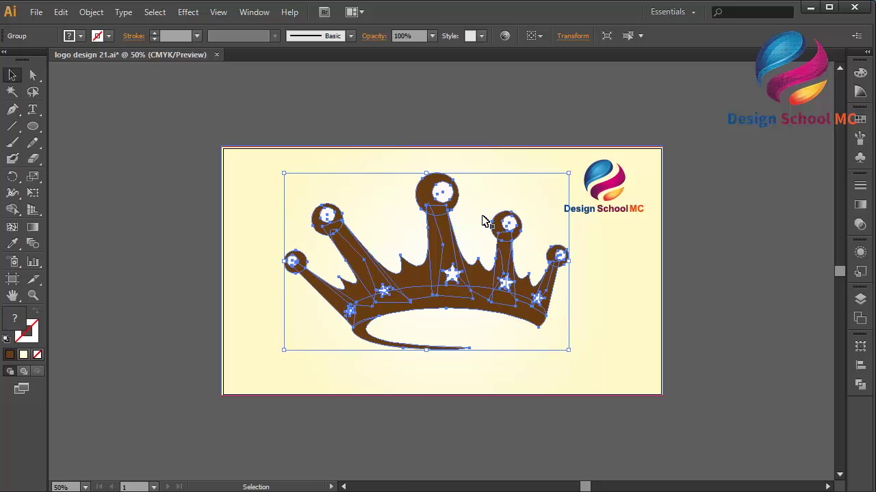
key("Down")
key("Down")
key("Down")
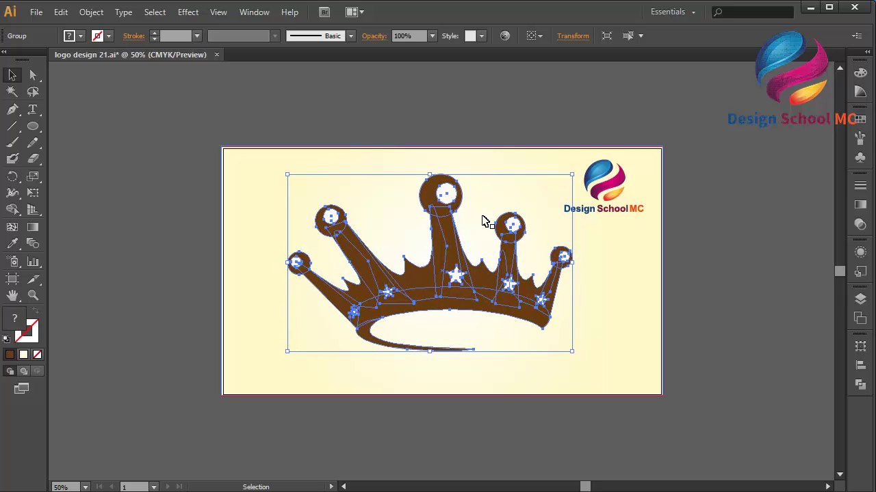
left_click(704, 288)
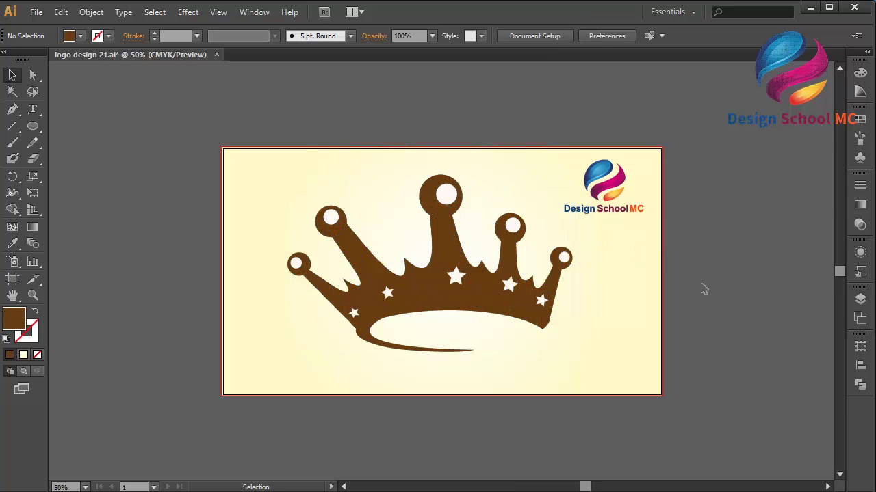
key("ctrl+minus")
key("ctrl+minus")
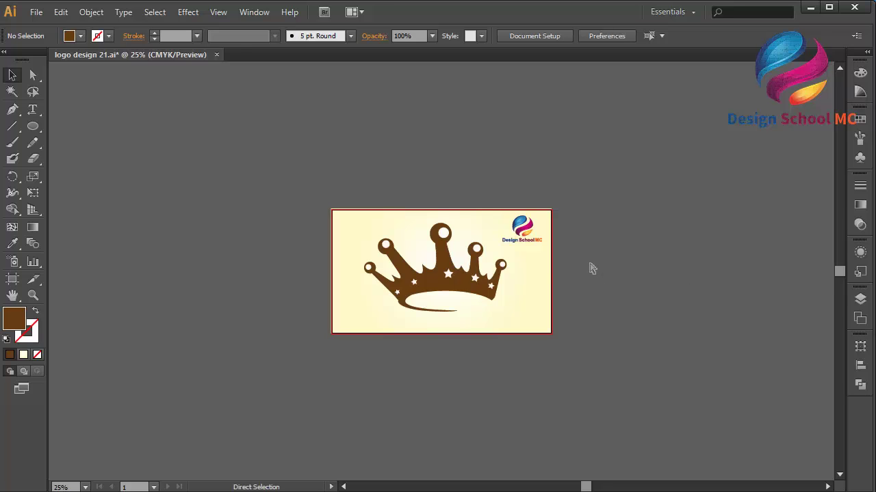
key("ctrl+plus")
key("ctrl+plus")
key("ctrl+plus")
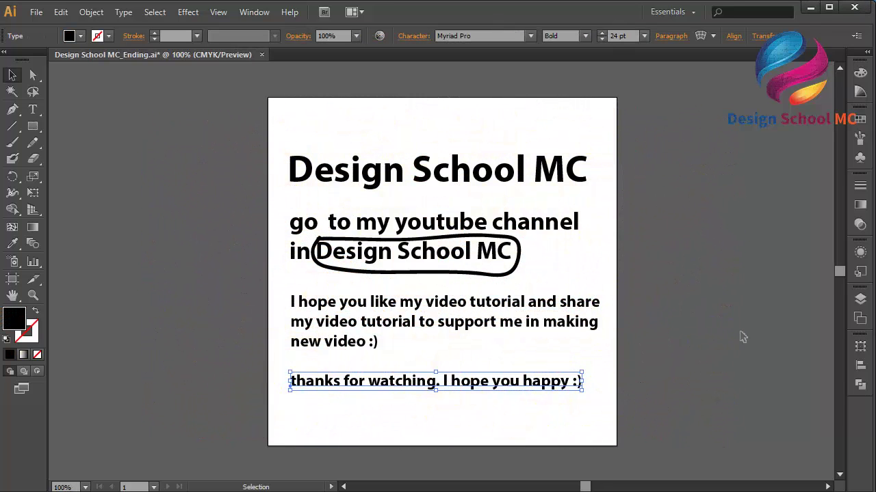
Recolour the large "Design School MC" title in the ending document dark red, hex 990000.
left_click(463, 171)
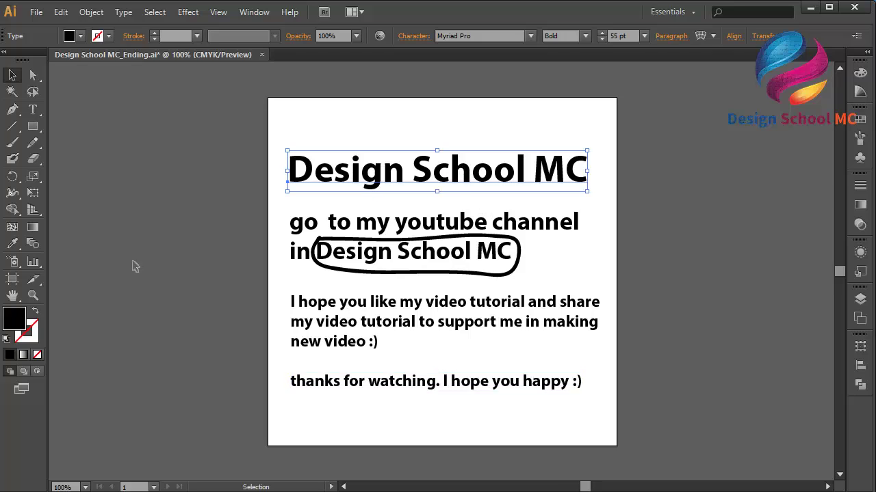
left_click(860, 119)
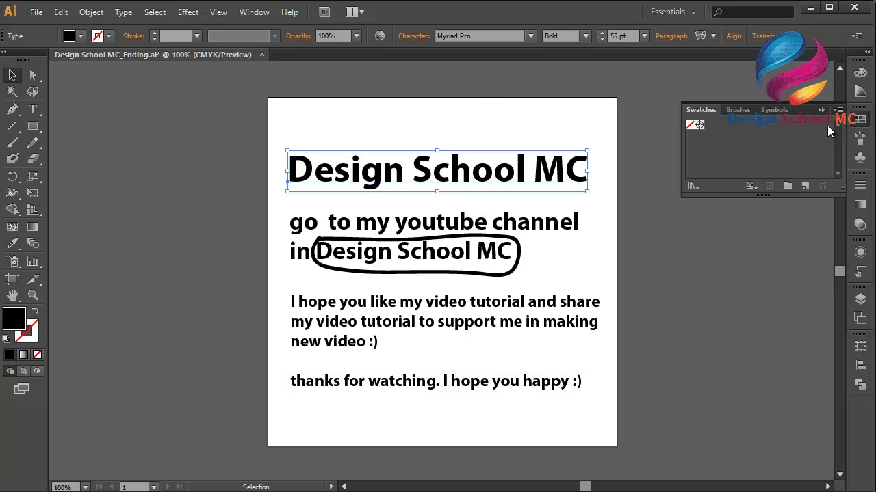
left_click(821, 110)
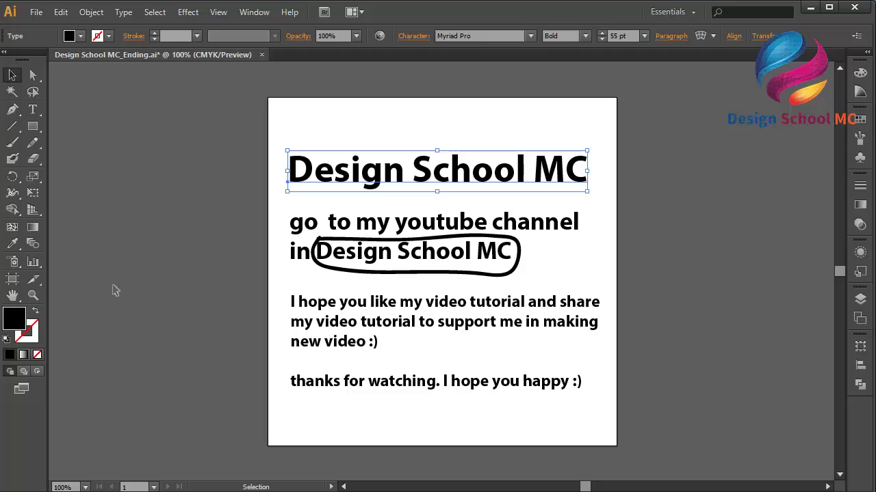
double_click(15, 318)
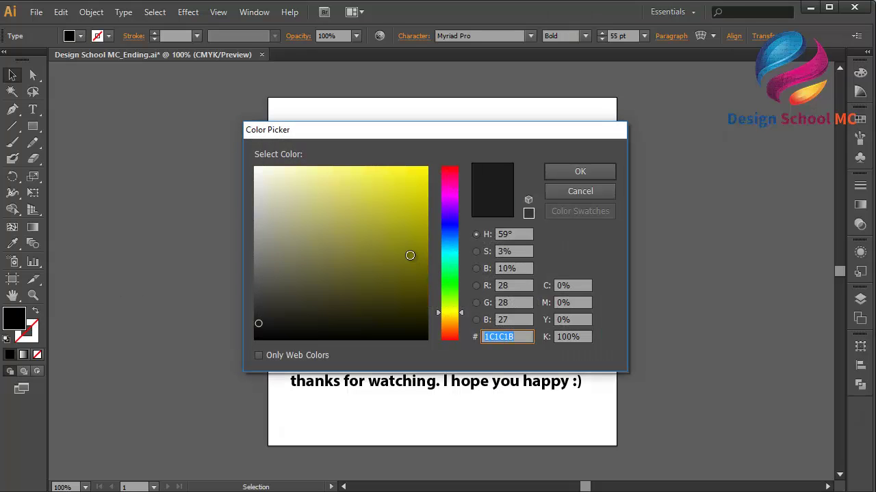
mouse_move(410, 255)
left_mouse_down()
mouse_move(453, 227)
mouse_move(453, 154)
left_mouse_up()
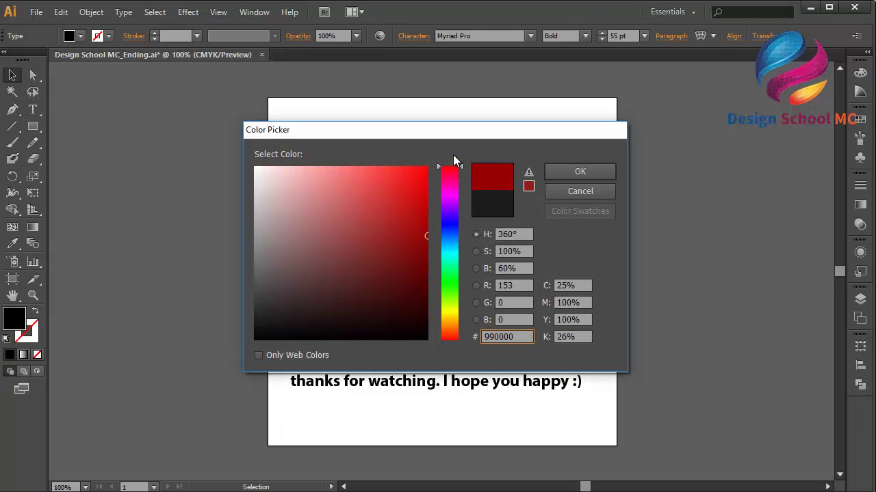
left_click(556, 173)
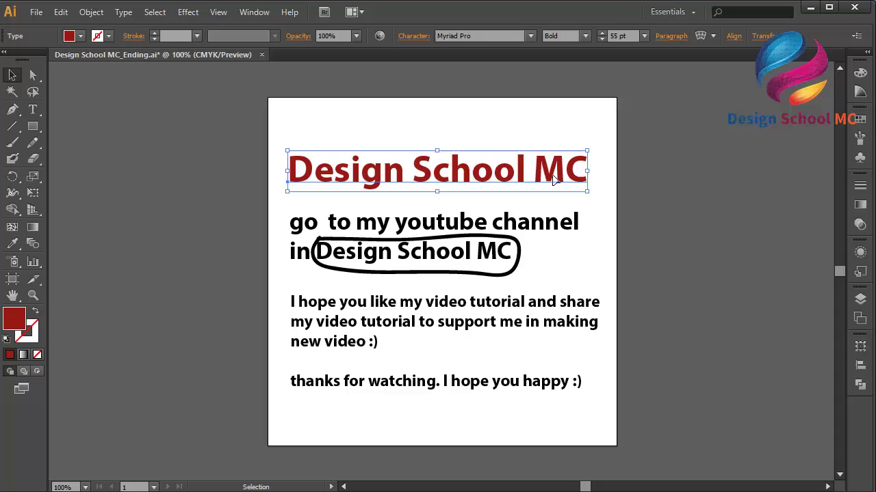
Recolour the circled "Design School MC" text in the second line dark red, hex 9B0000.
left_click(511, 229)
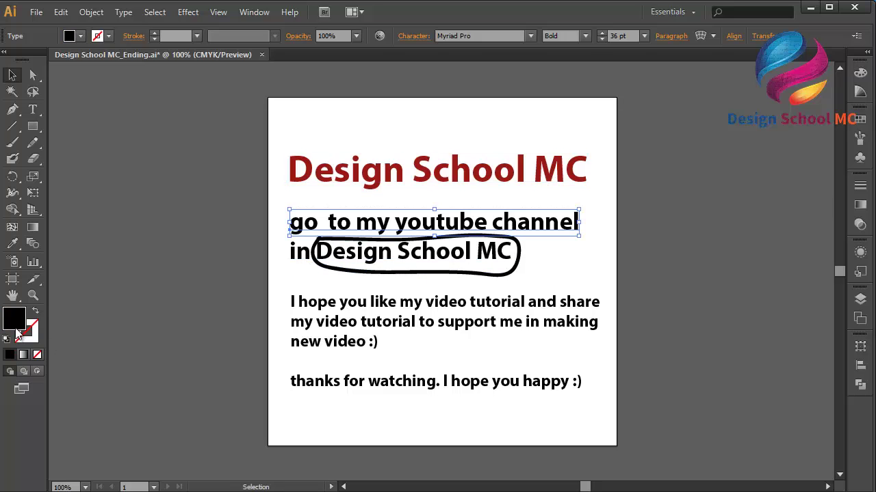
key("t")
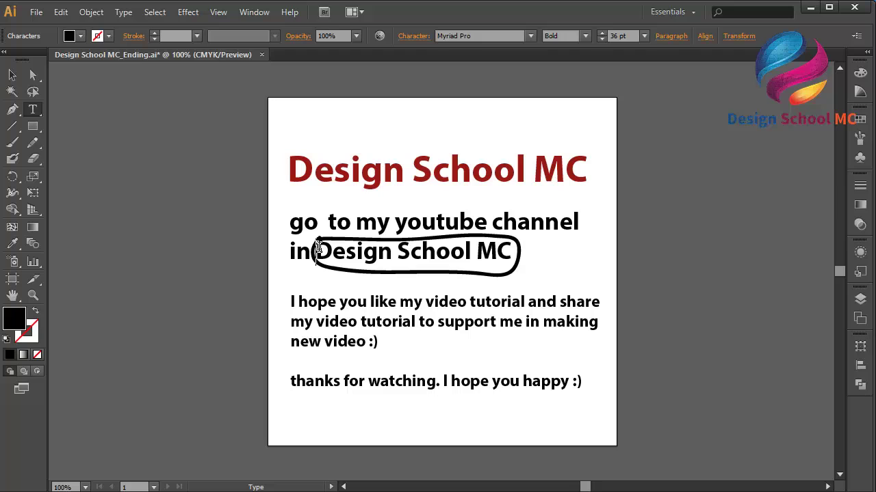
left_click_drag(316, 252, 513, 251)
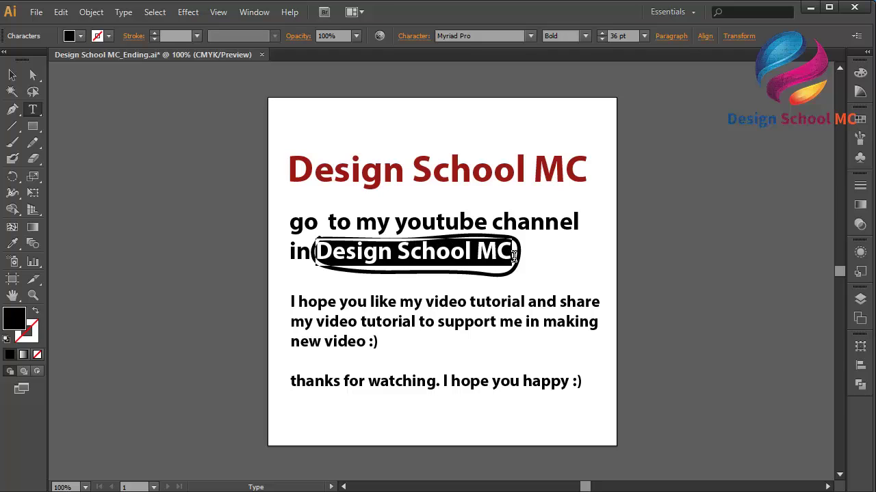
double_click(16, 327)
left_click(388, 241)
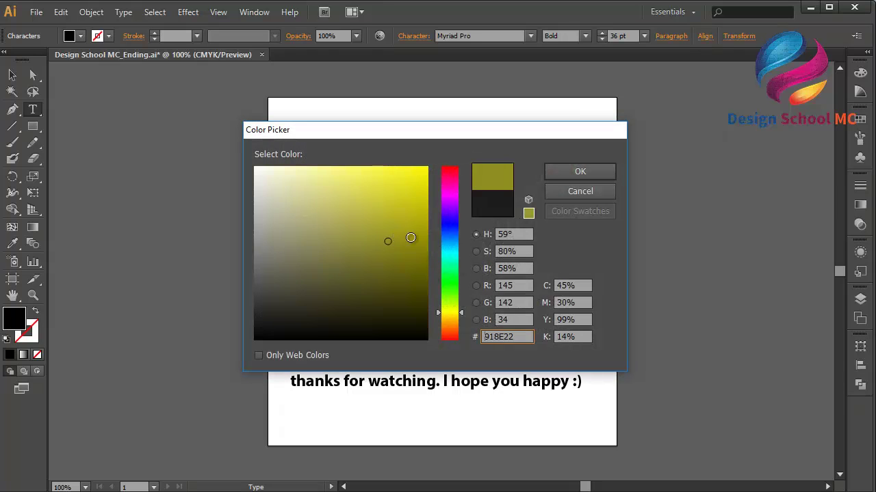
mouse_move(411, 237)
left_mouse_down()
mouse_move(450, 227)
mouse_move(461, 141)
left_mouse_up()
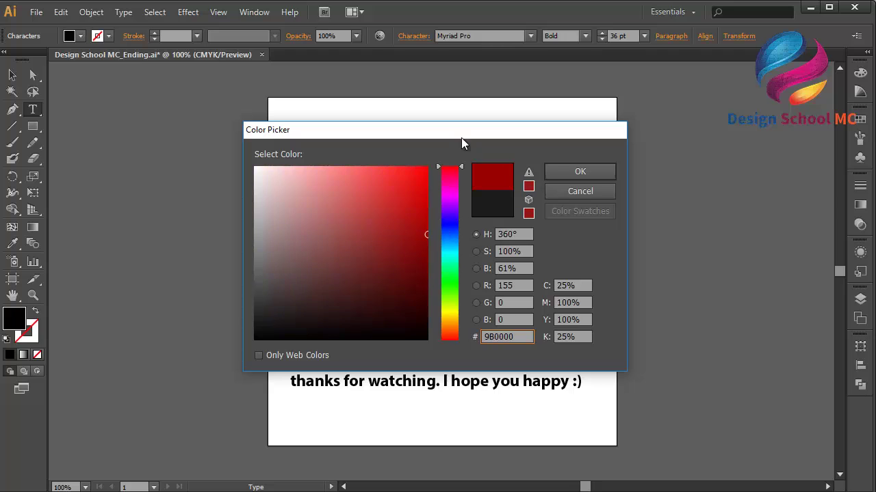
left_click(561, 172)
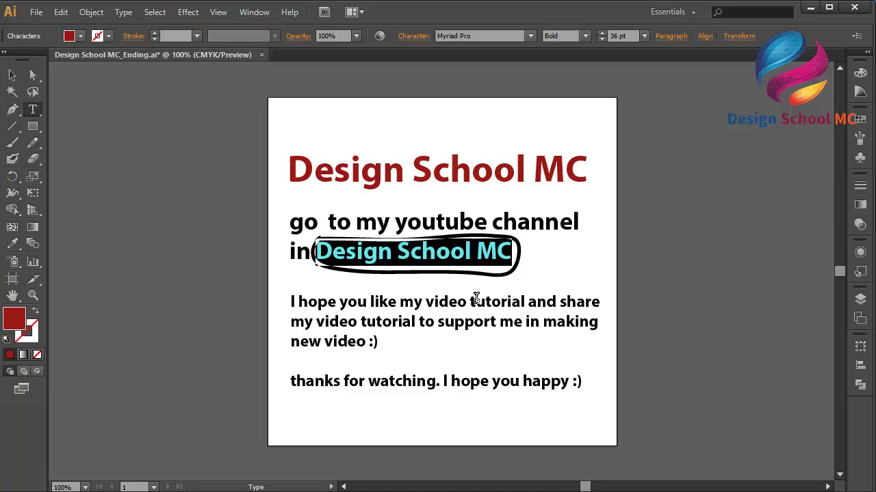
left_click(349, 303)
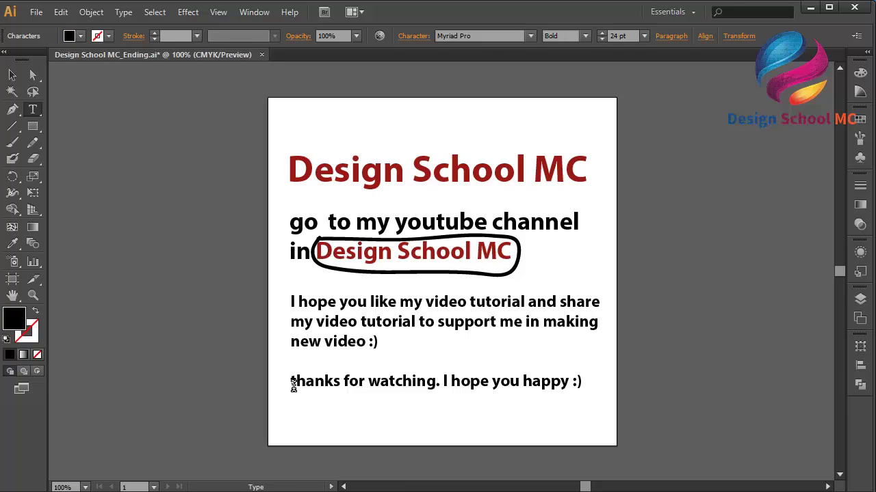
Recolour the whole "thanks for watching. I hope you happy :)" line dark green, hex 177500.
left_click_drag(295, 383, 629, 367)
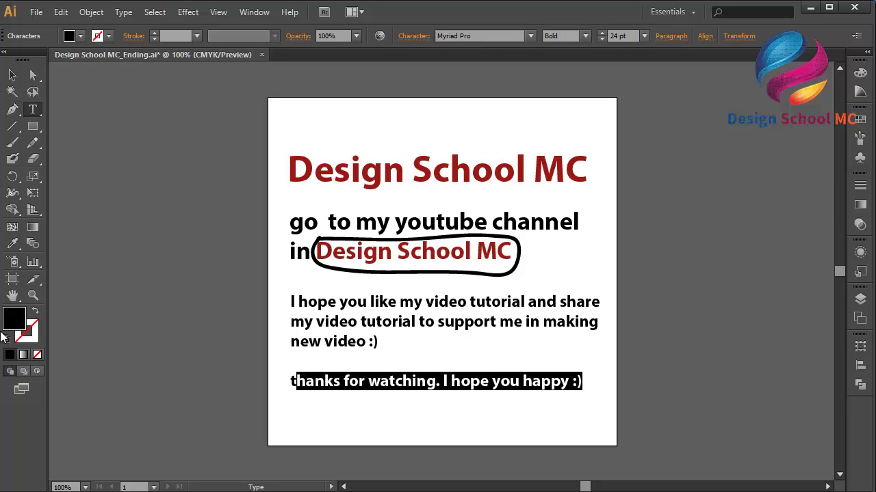
key("Escape")
key("ctrl+a")
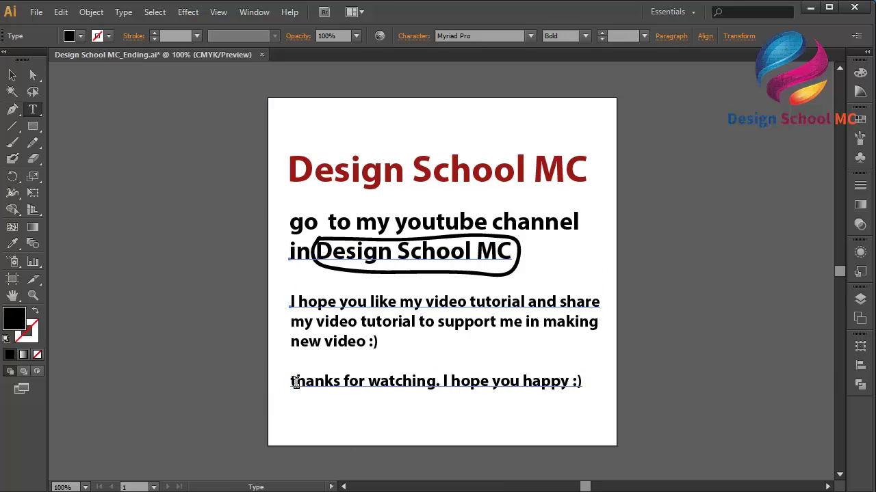
left_click_drag(292, 382, 595, 390)
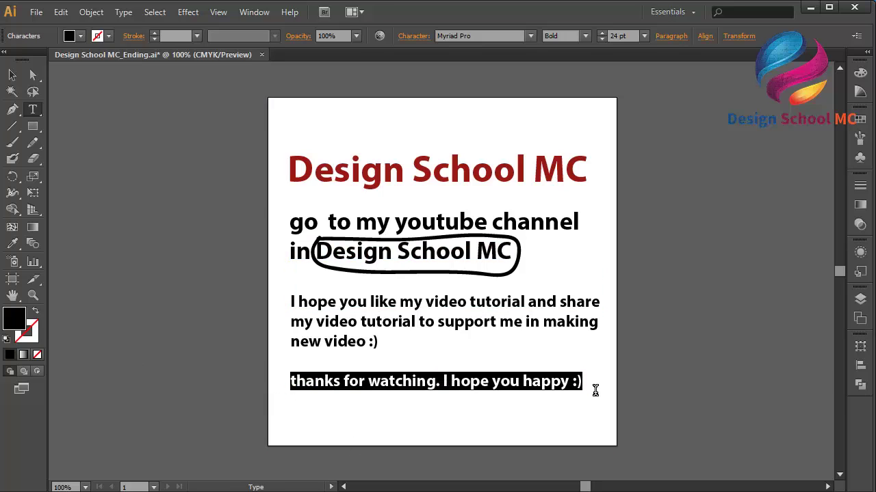
double_click(15, 319)
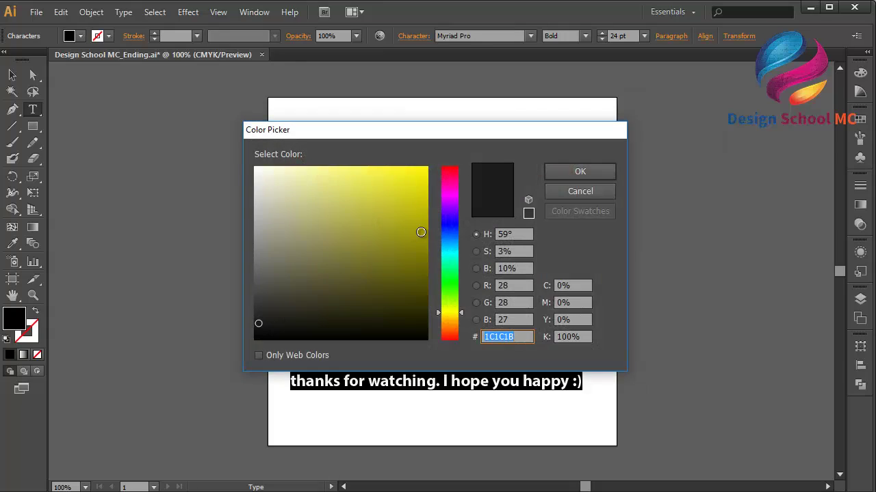
left_click(427, 261)
left_click(454, 286)
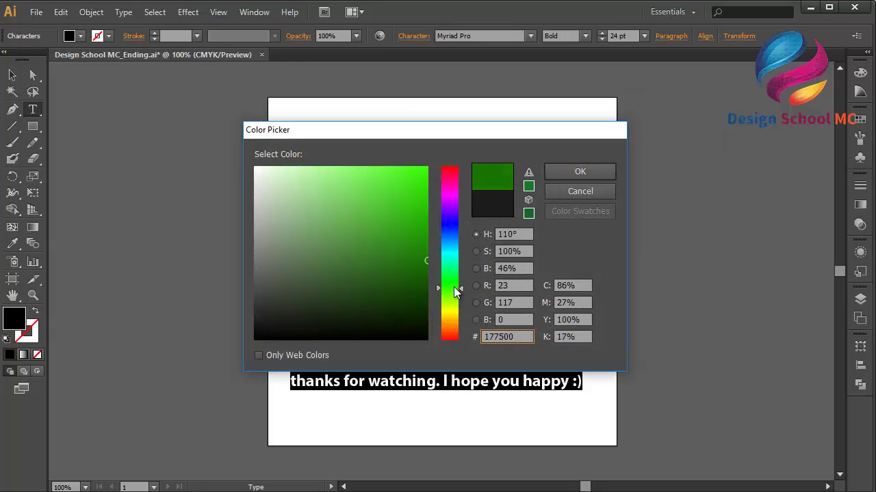
left_click(580, 172)
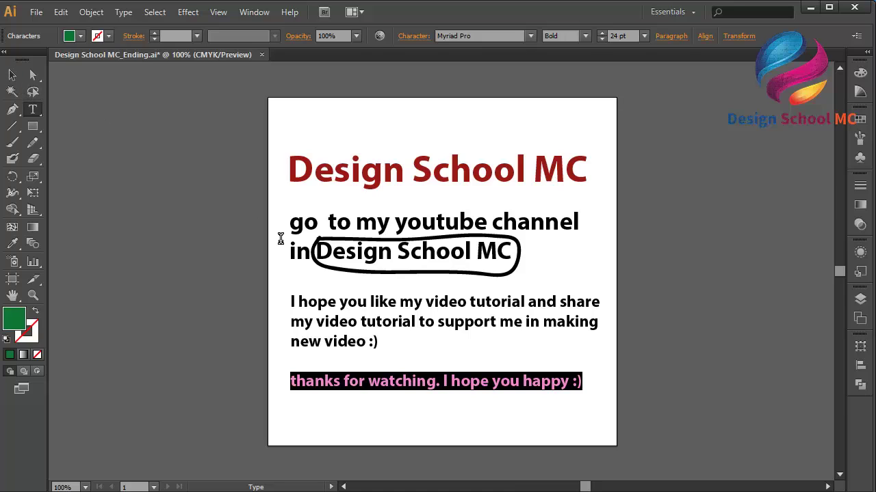
Give all of the circled "Design School MC" text a deep maroon fill, darker than the title's red, and deselect it.
left_click_drag(404, 251, 530, 253)
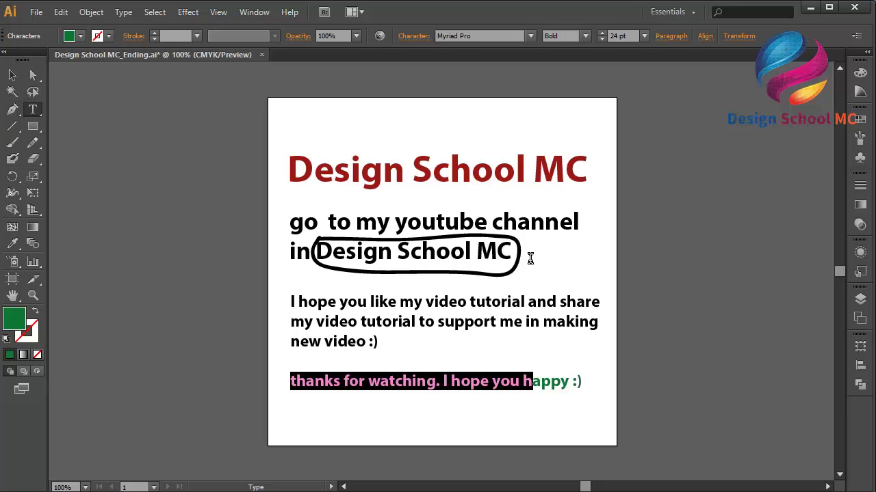
left_click(499, 247)
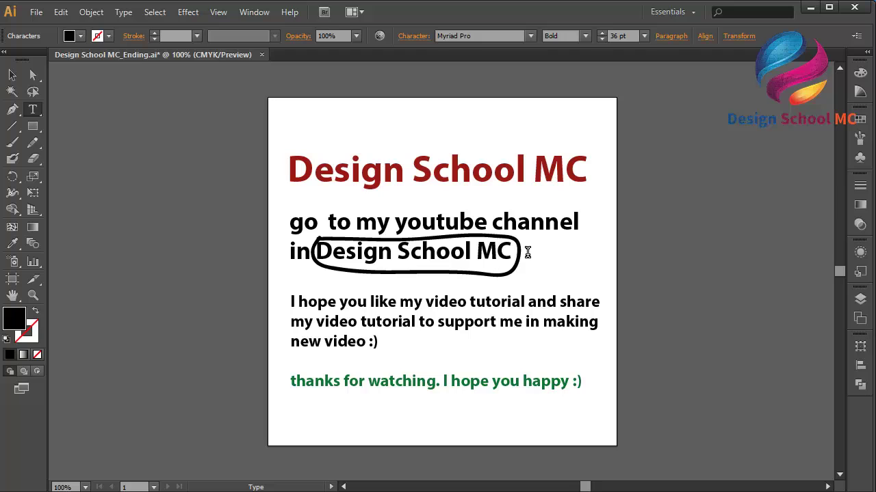
left_click_drag(498, 250, 316, 250)
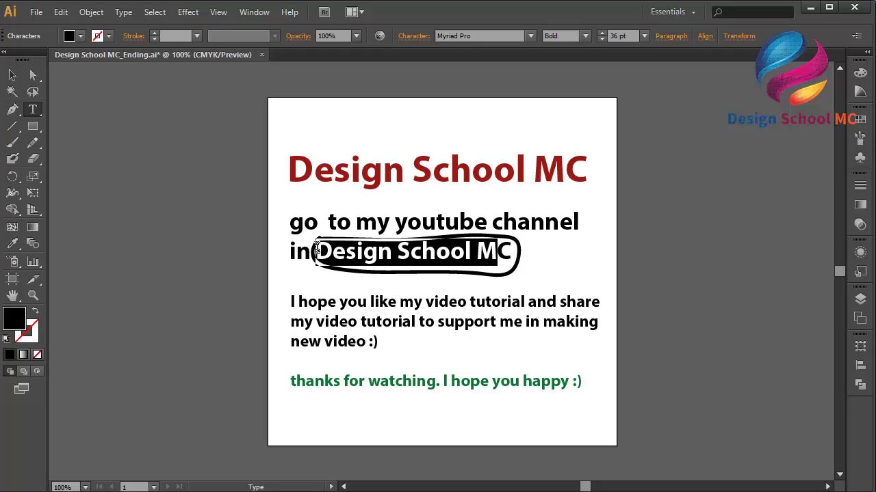
double_click(14, 318)
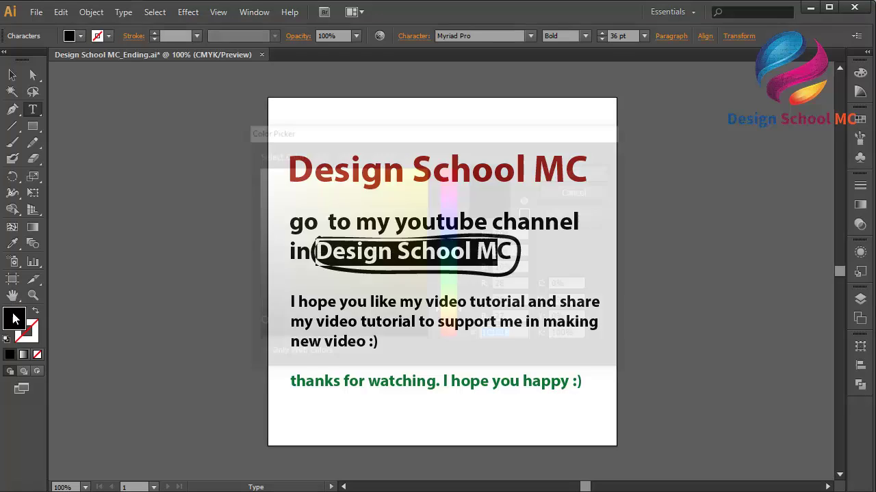
type("161616")
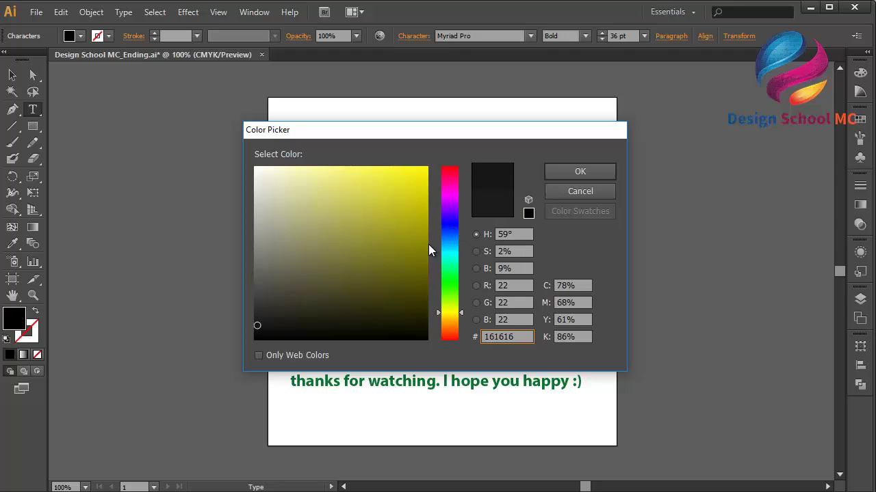
left_click(579, 172)
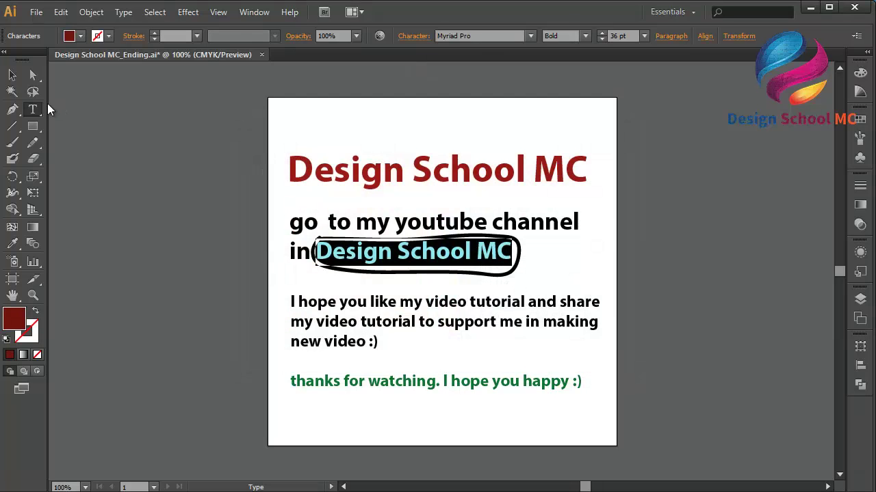
left_click(12, 75)
left_click(151, 156)
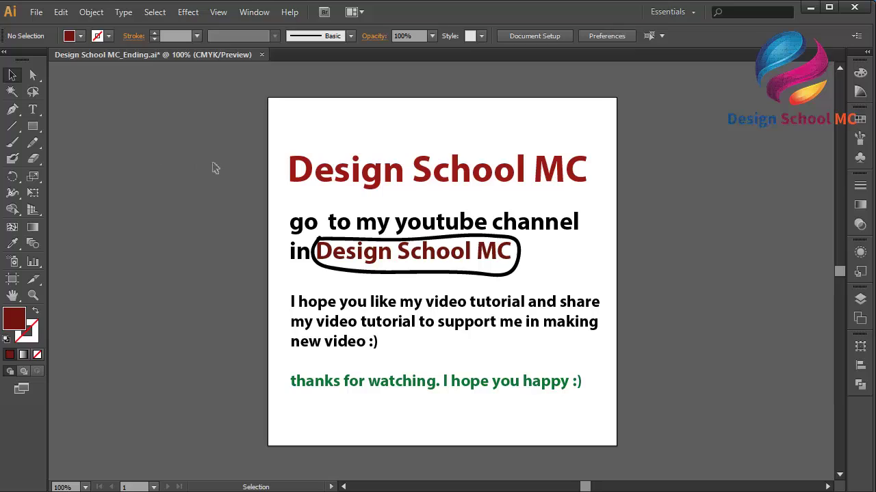